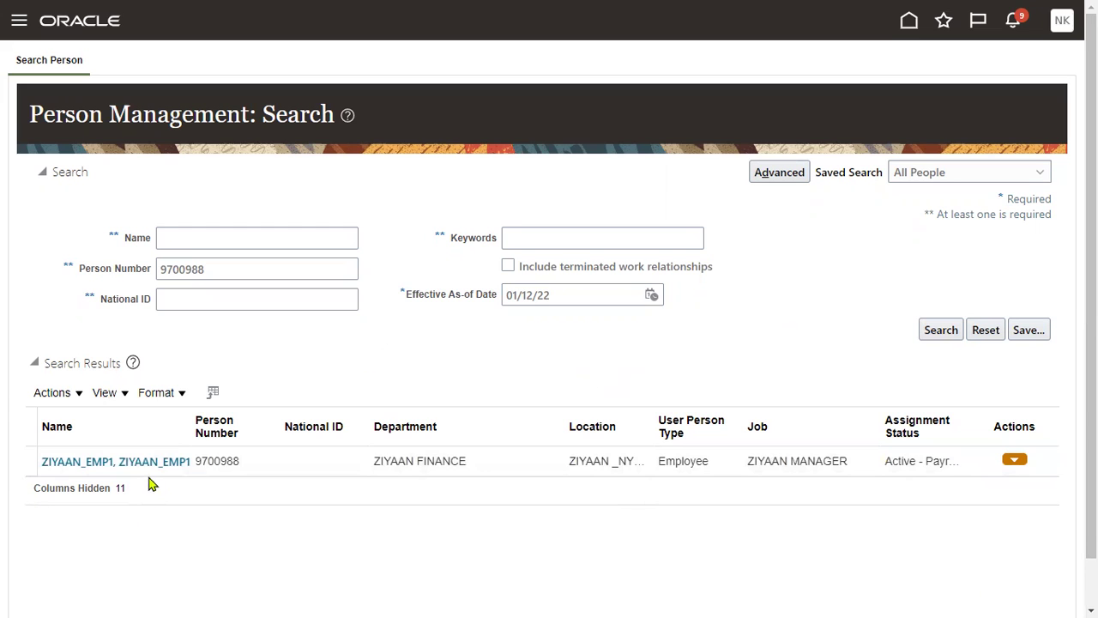
Open the found employee's Employment page from the person search results.
{"action": "left_click", "coordinate": [18, 21]}
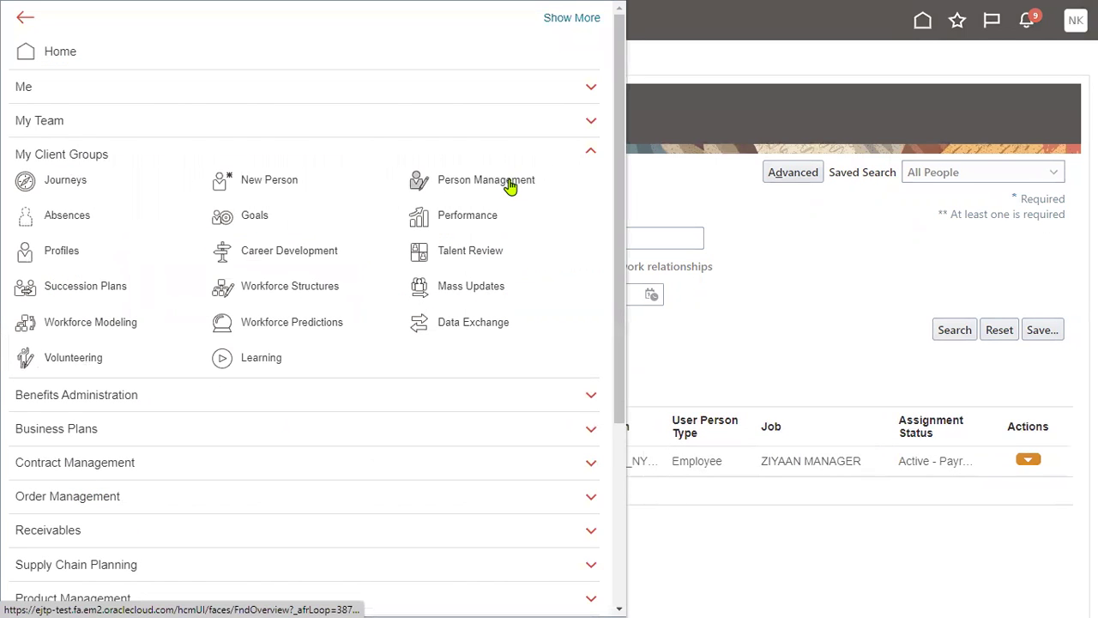
{"action": "left_click", "coordinate": [815, 319]}
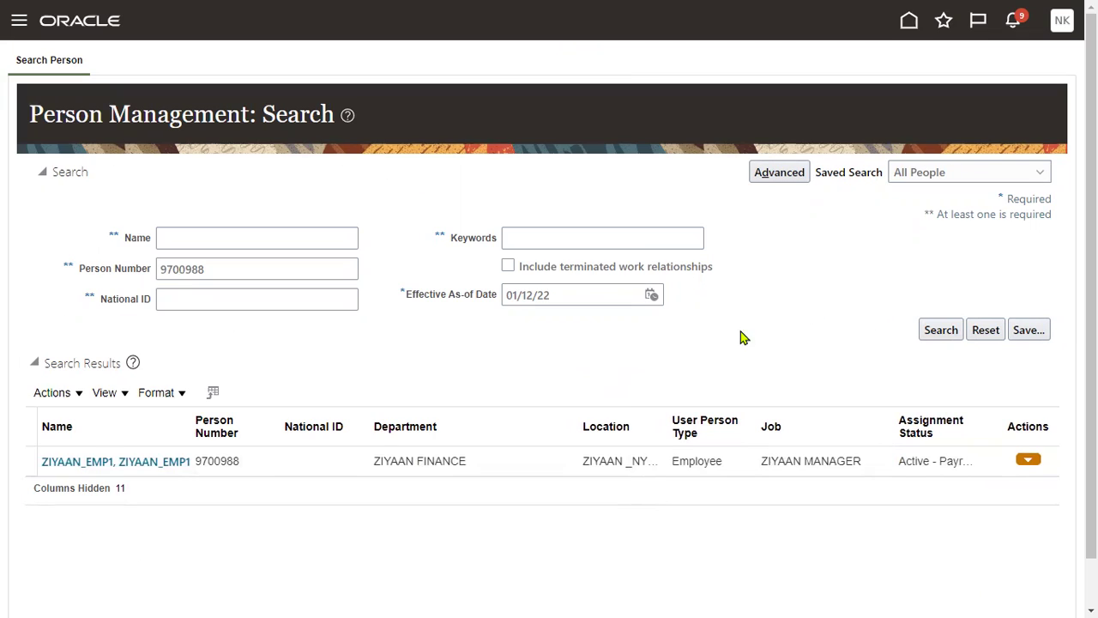
{"action": "left_click", "coordinate": [108, 460]}
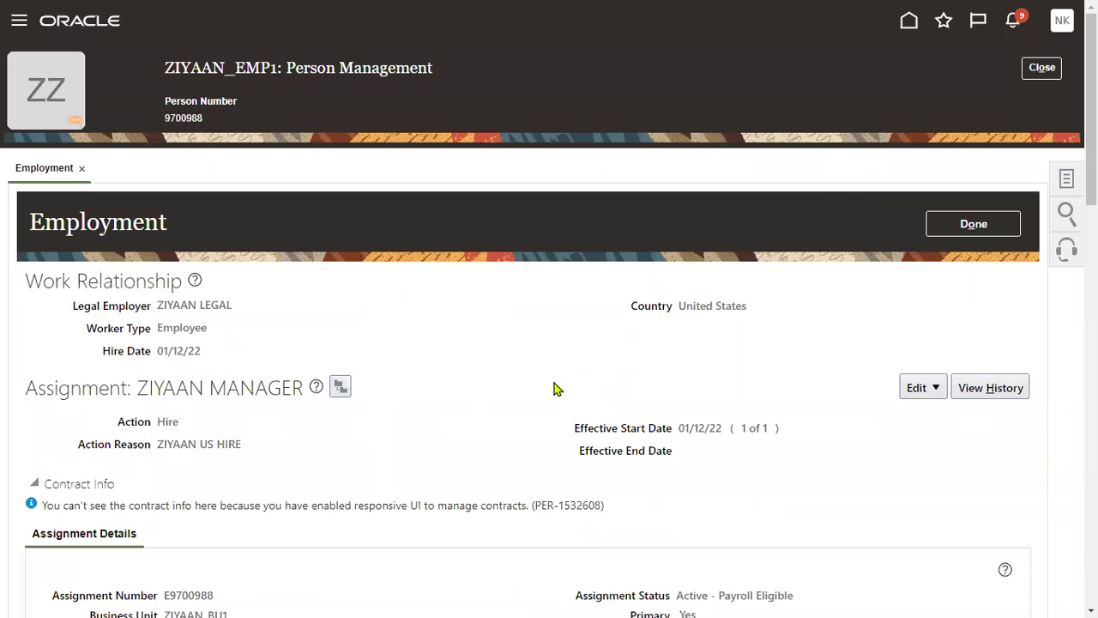
Show the employee's Work Relationship details, with legal employer and hire date 01/12/22.
{"action": "left_click", "coordinate": [1065, 180]}
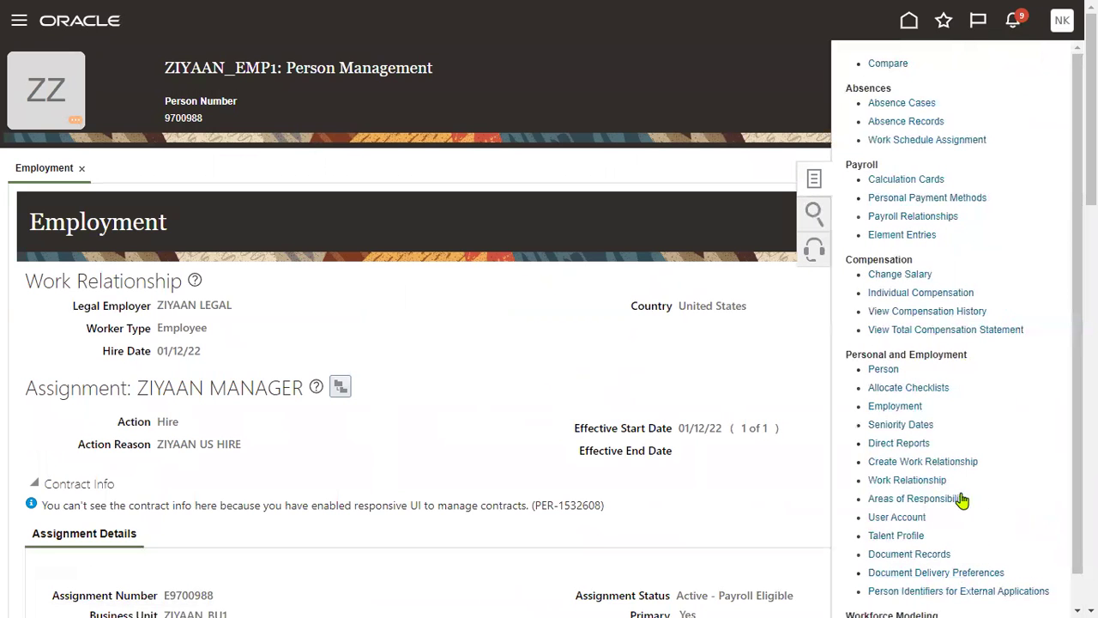
{"action": "left_click", "coordinate": [906, 483]}
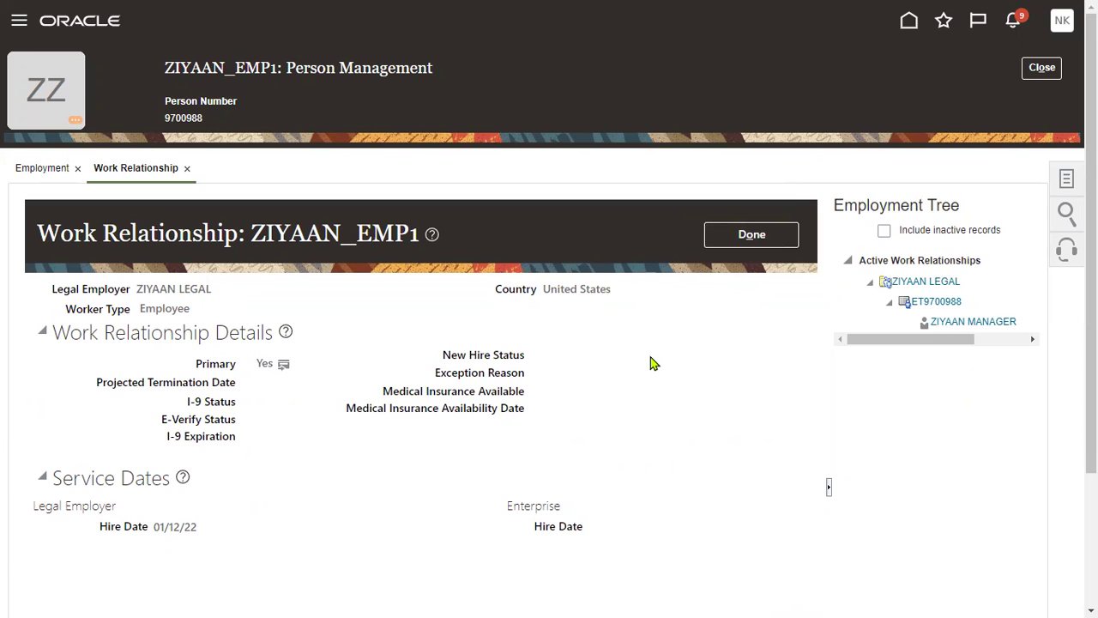
Go to Me > Personal Information, review the name details, and open Employment Details.
{"action": "left_click", "coordinate": [19, 21]}
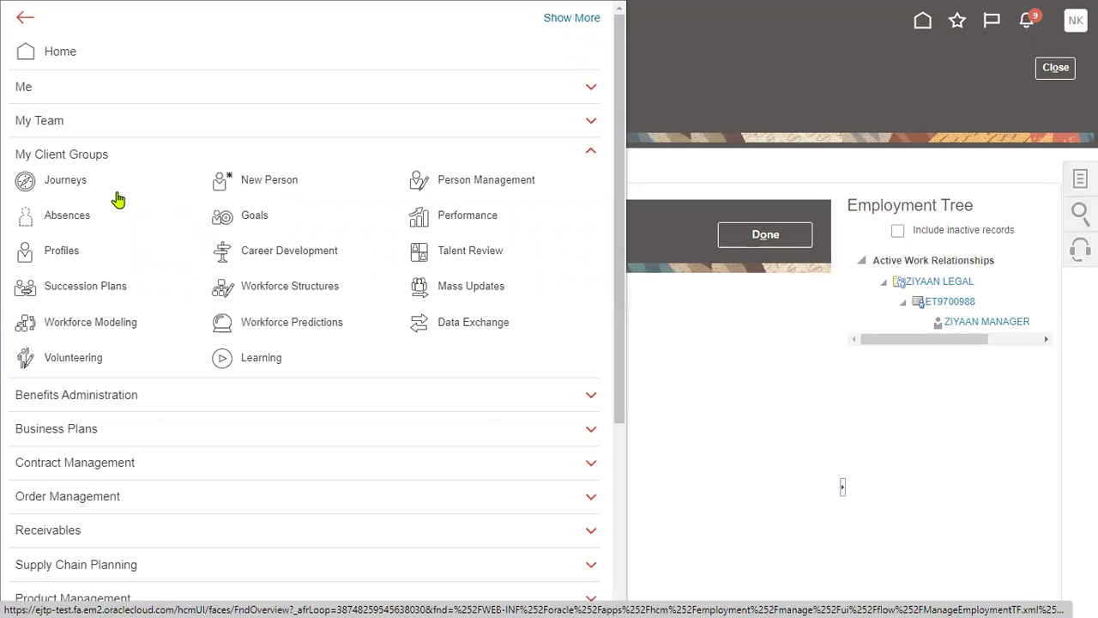
{"action": "left_click", "coordinate": [35, 86]}
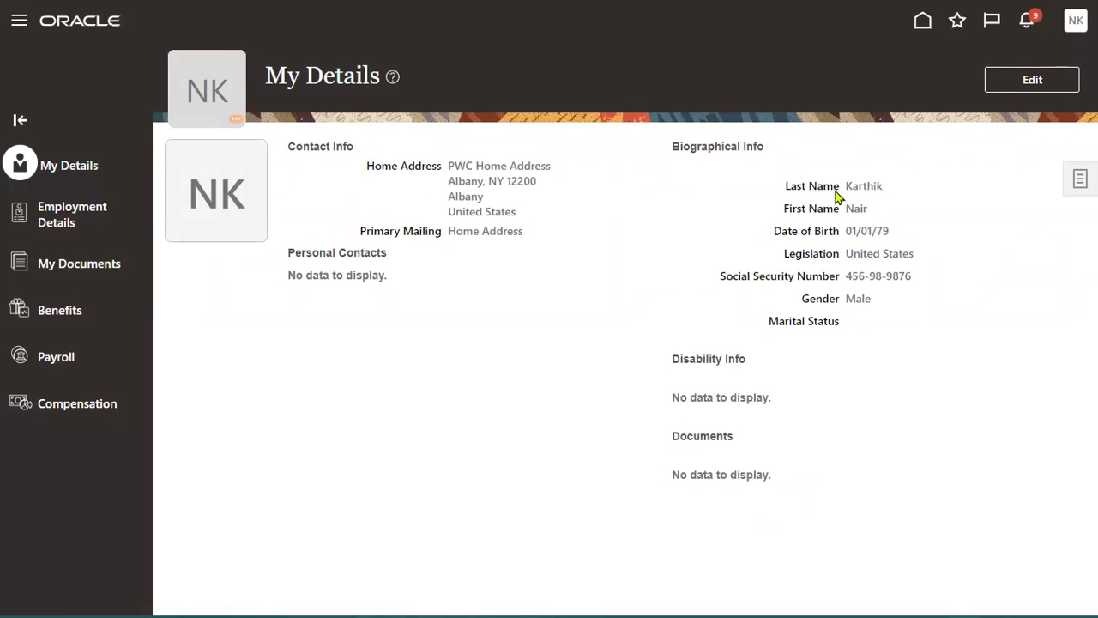
{"action": "left_click_drag", "start_coordinate": [846, 186], "coordinate": [900, 196]}
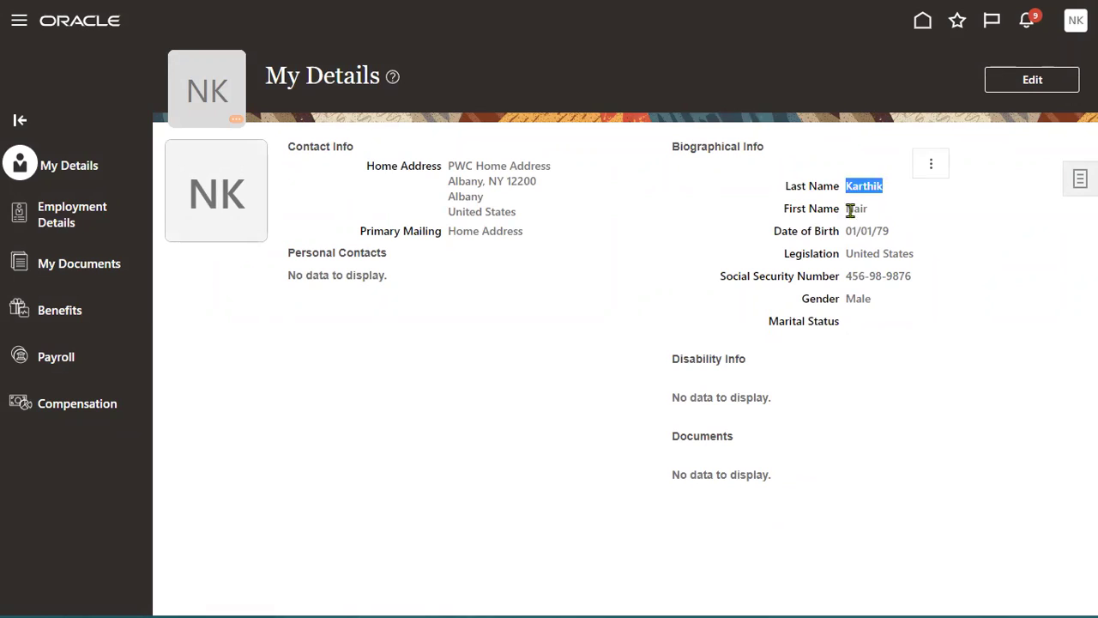
{"action": "double_click", "coordinate": [851, 210]}
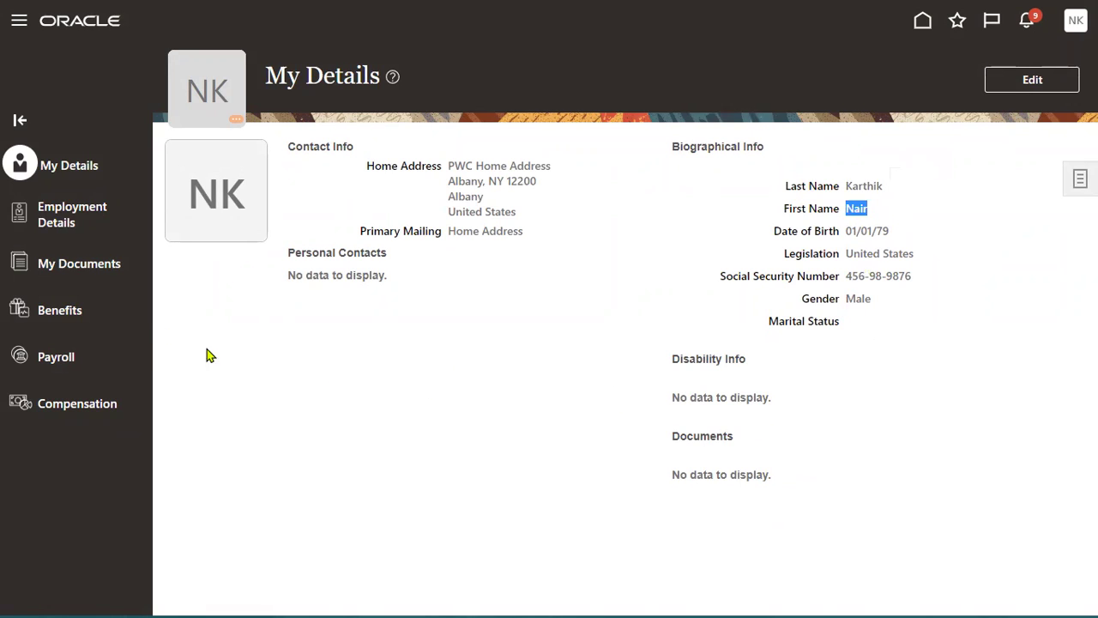
{"action": "left_click", "coordinate": [70, 217]}
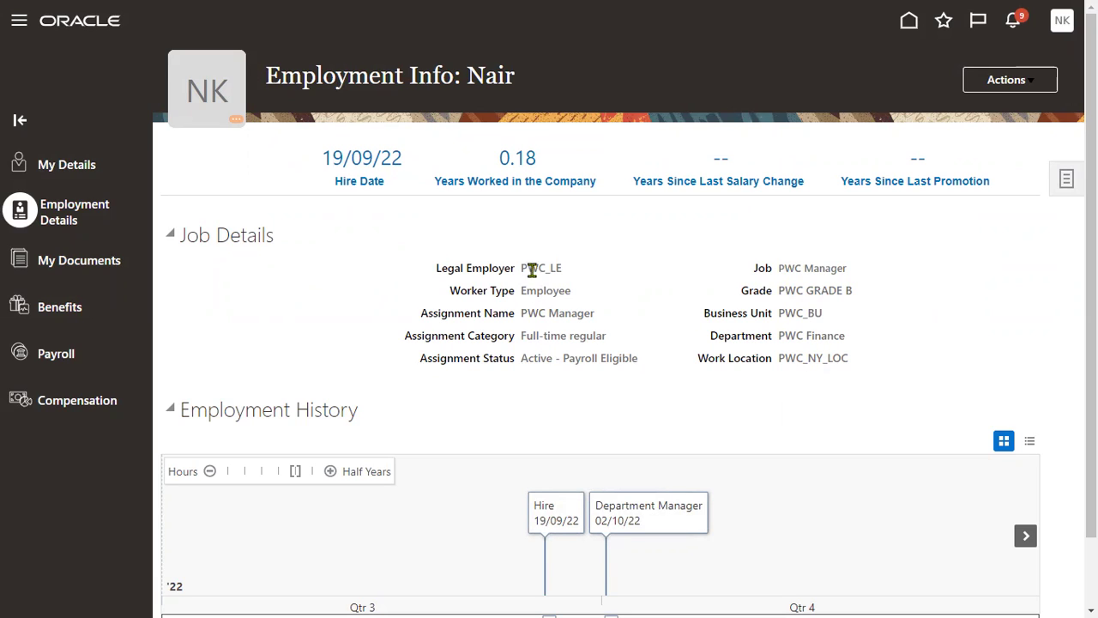
Highlight the PWC_LE legal employer, check the Actions menu, and bring up the Navigator.
{"action": "left_click_drag", "start_coordinate": [523, 268], "coordinate": [562, 268]}
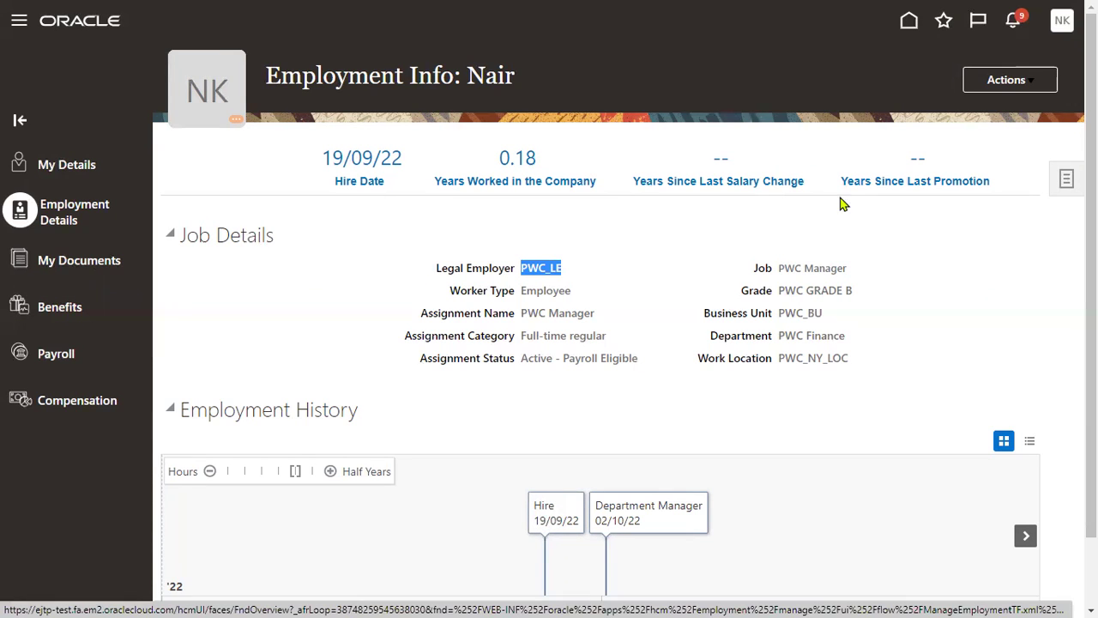
{"action": "left_click", "coordinate": [1015, 84]}
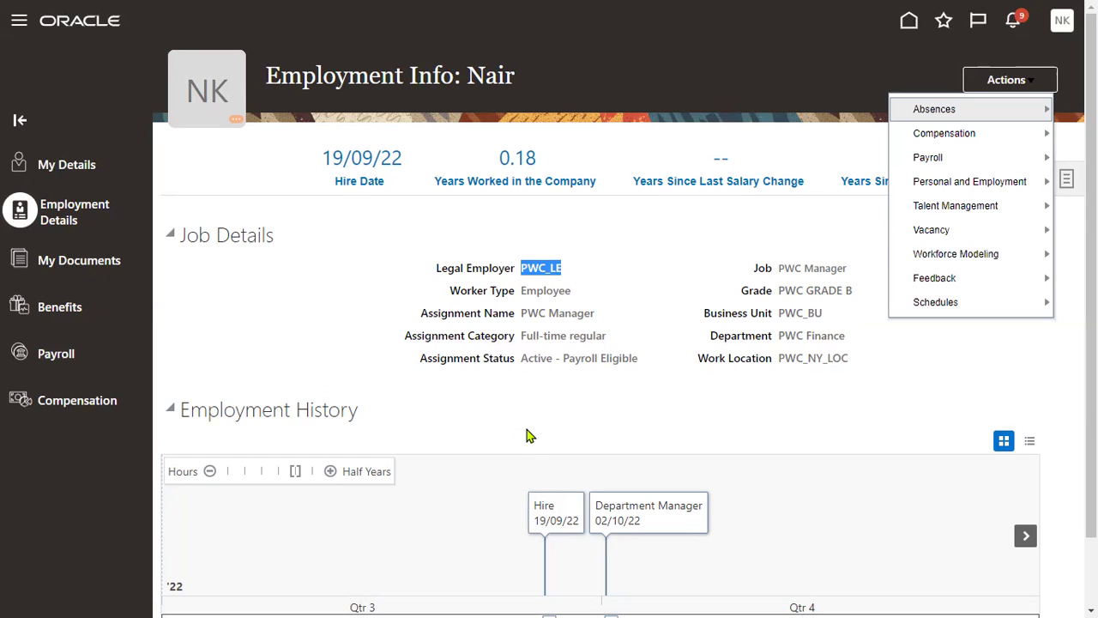
{"action": "left_click", "coordinate": [19, 20]}
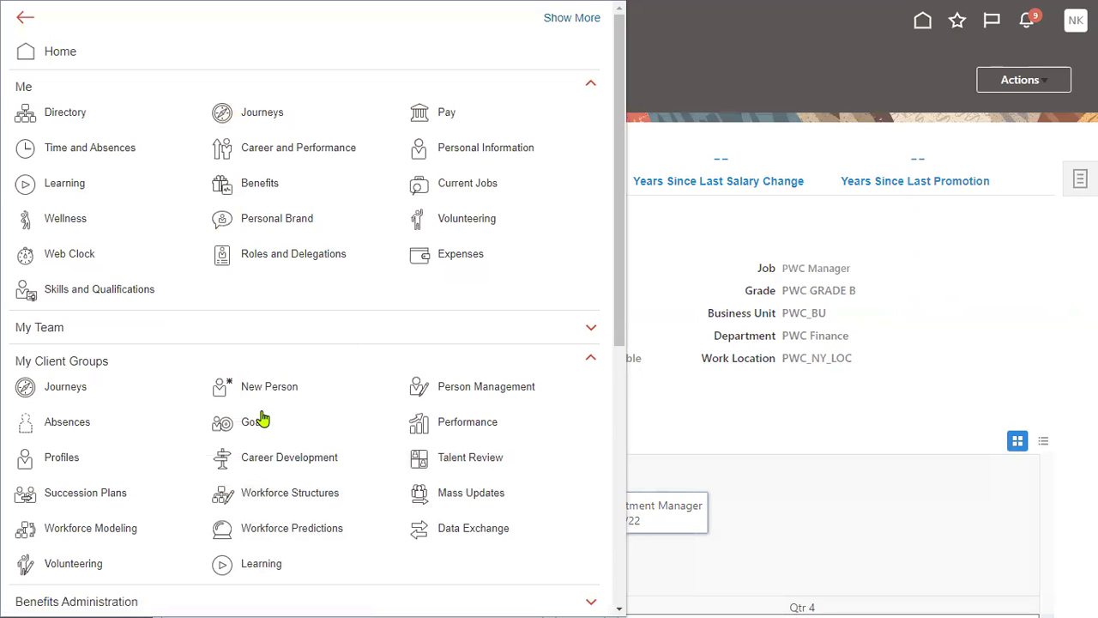
Start a New Person hire and set its hire date to 22/11/21.
{"action": "left_click", "coordinate": [266, 393]}
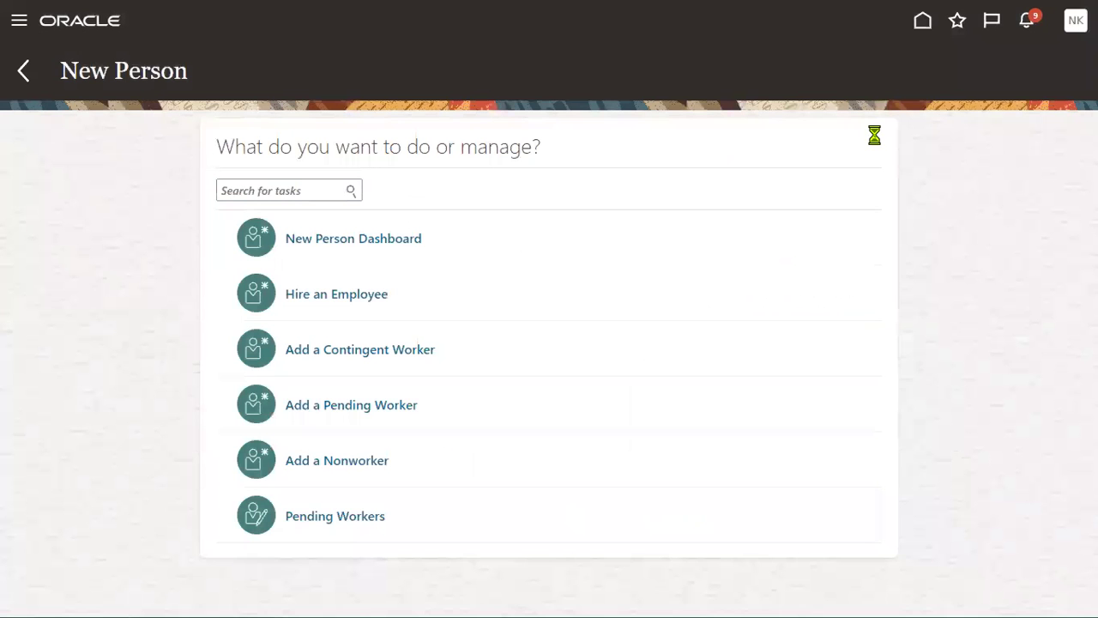
{"action": "left_click", "coordinate": [357, 293]}
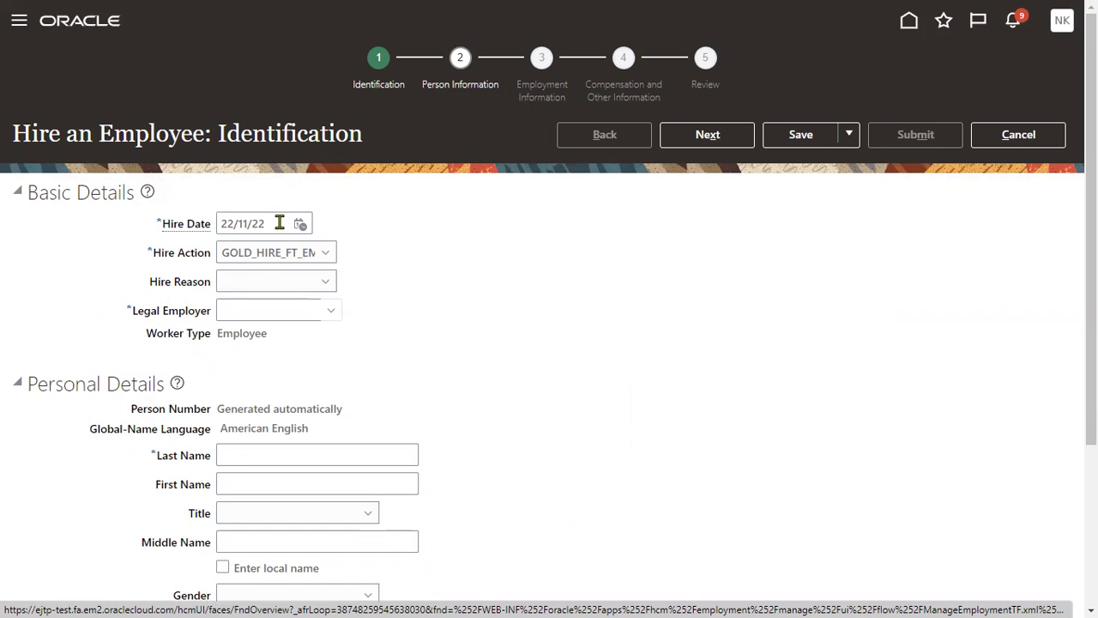
{"action": "triple_click", "coordinate": [279, 222]}
{"action": "left_click", "coordinate": [259, 222]}
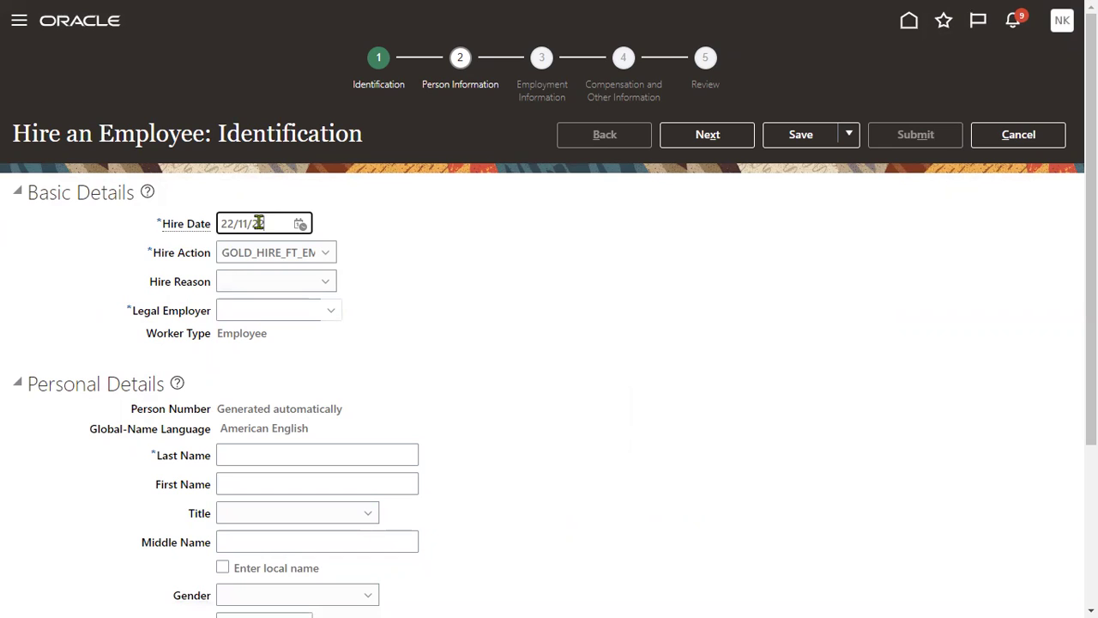
{"action": "key", "text": "shift+Left"}
{"action": "type", "text": "1"}
Set action Hire, reason Hire to fill vacant position, legal employer PWC_LE, then cancel the hire.
{"action": "left_click", "coordinate": [297, 254]}
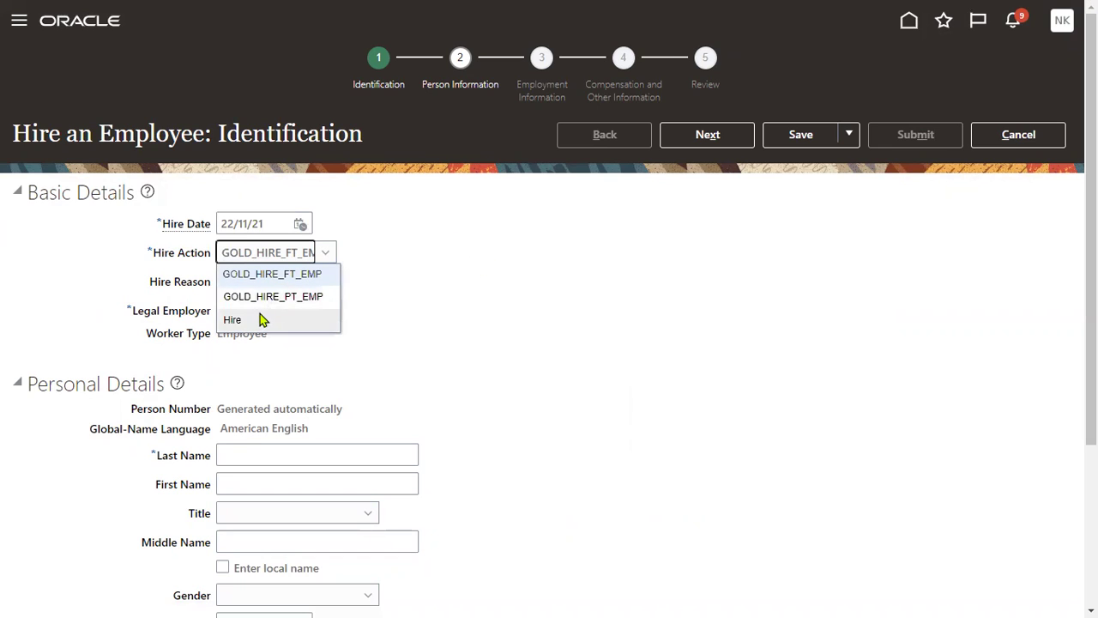
{"action": "left_click", "coordinate": [262, 320]}
{"action": "left_click", "coordinate": [272, 285]}
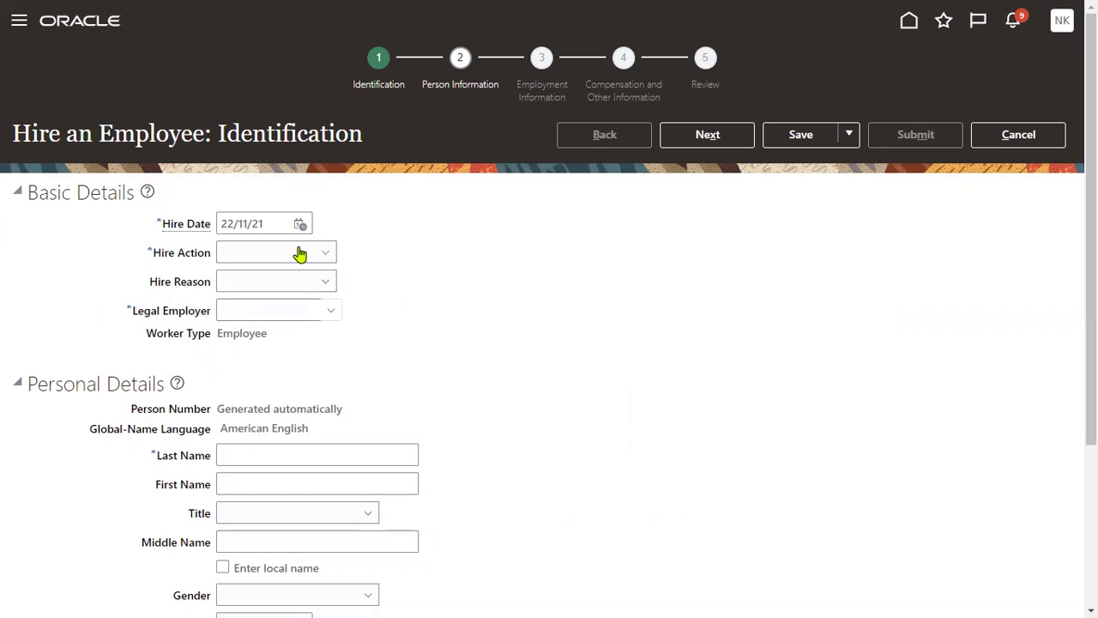
{"action": "left_click", "coordinate": [299, 254]}
{"action": "left_click", "coordinate": [269, 298]}
{"action": "left_click", "coordinate": [269, 280]}
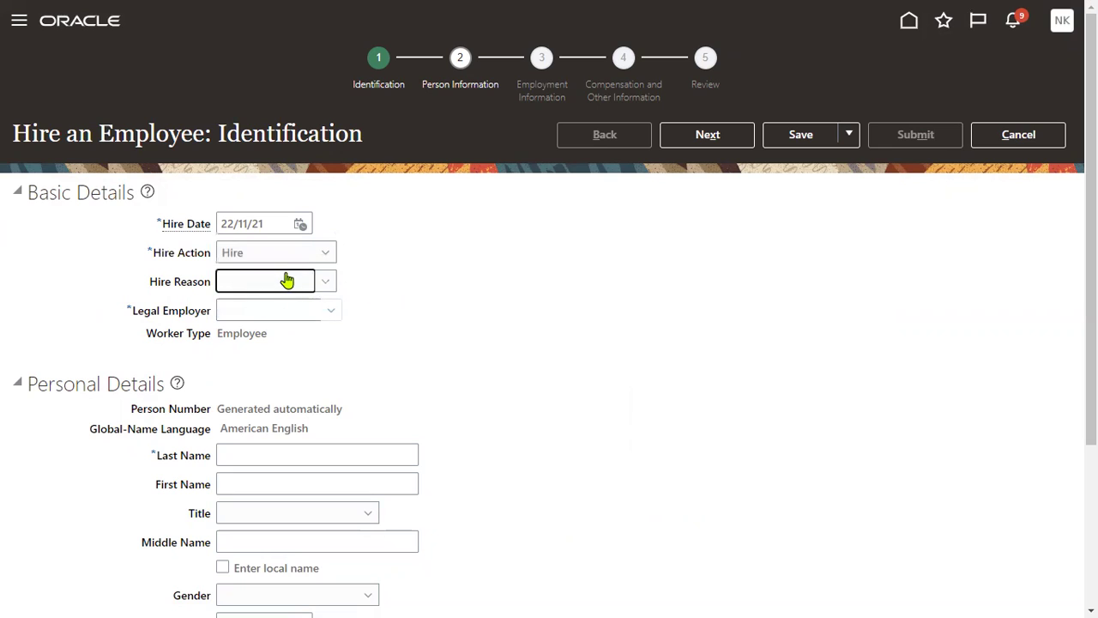
{"action": "left_click", "coordinate": [287, 280]}
{"action": "left_click", "coordinate": [286, 334]}
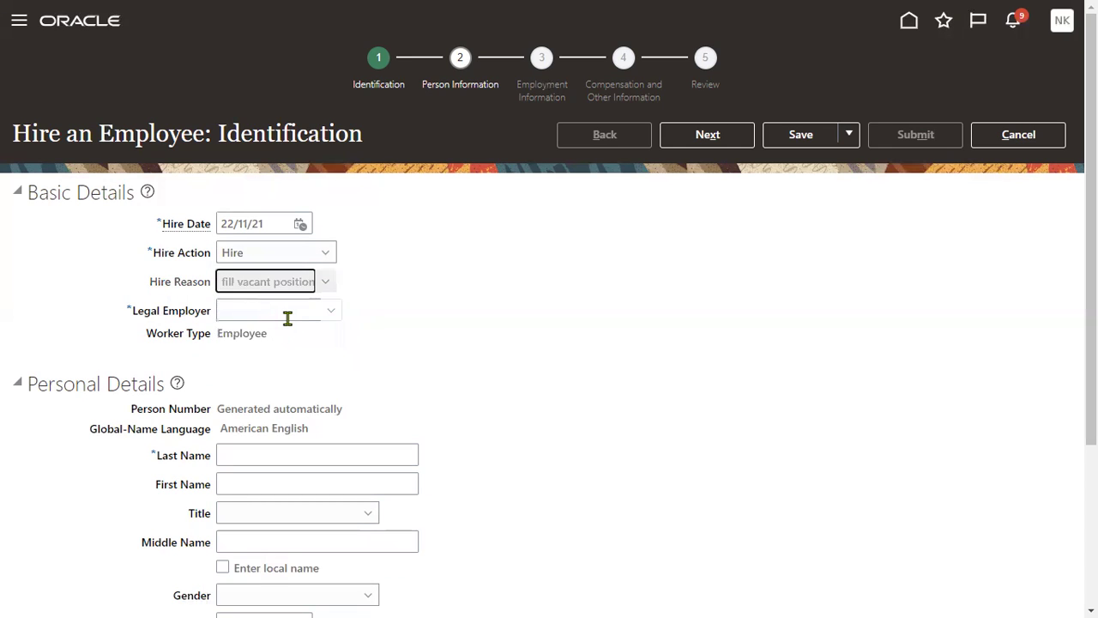
{"action": "left_click", "coordinate": [288, 319]}
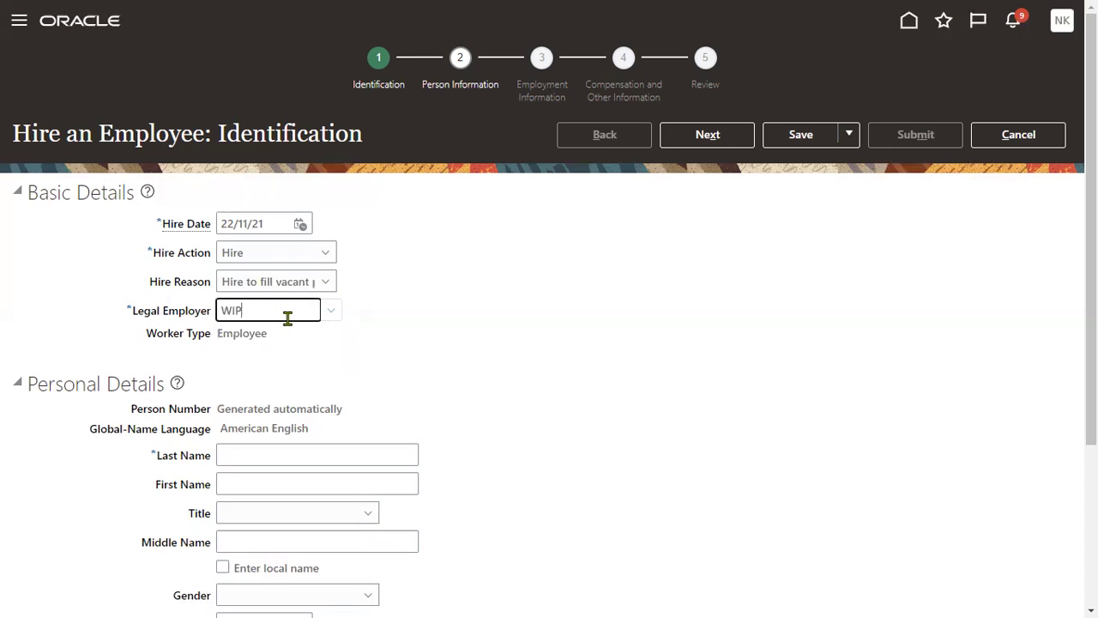
{"action": "key", "text": "BackSpace"}
{"action": "key", "text": "BackSpace"}
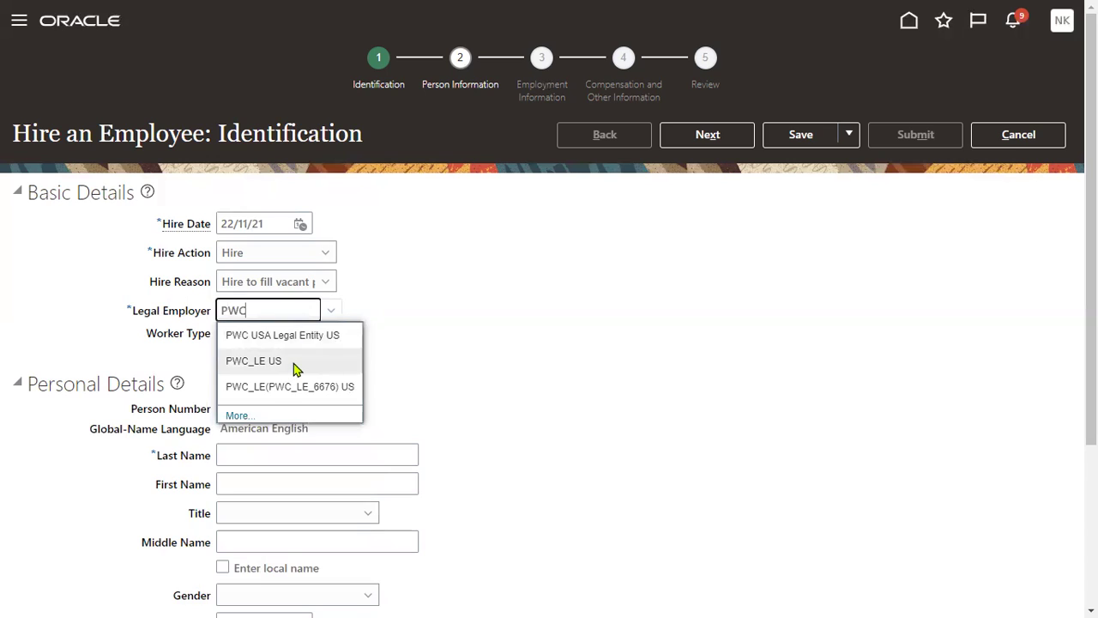
{"action": "left_click", "coordinate": [297, 365]}
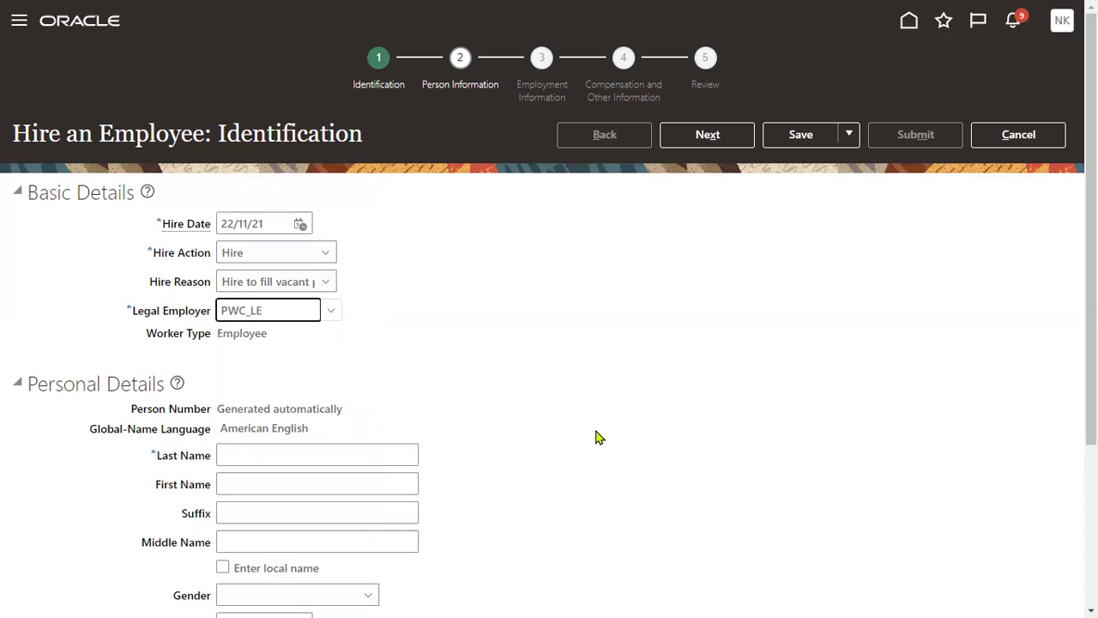
{"action": "left_click", "coordinate": [1034, 137]}
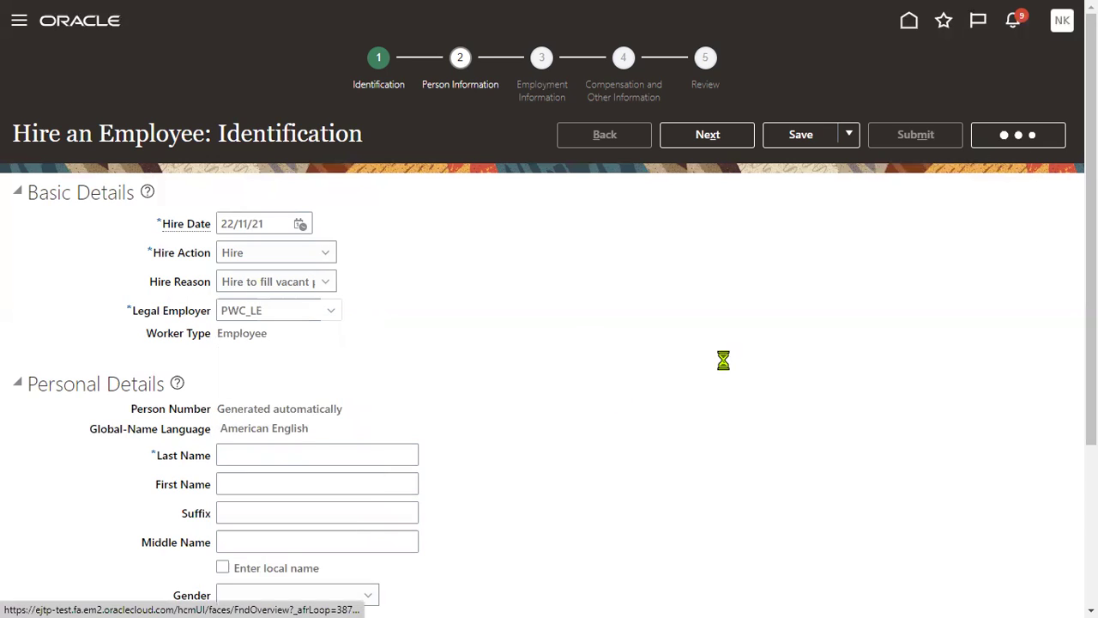
Discard the unsaved hire and open the employee's record via a Person Management name search.
{"action": "left_click", "coordinate": [729, 329]}
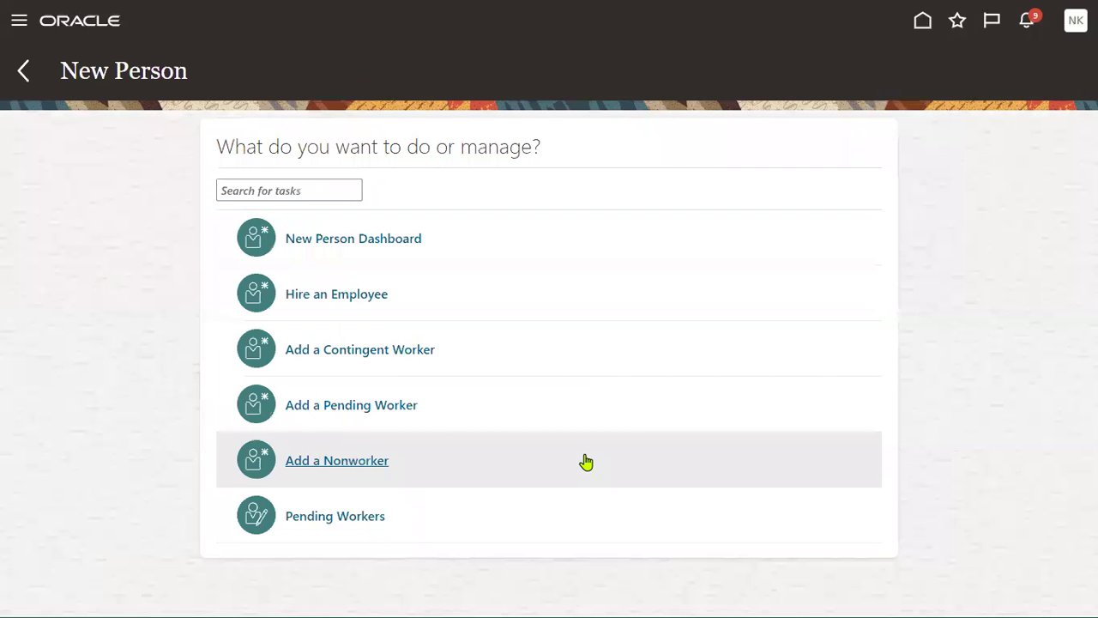
{"action": "left_click", "coordinate": [19, 20]}
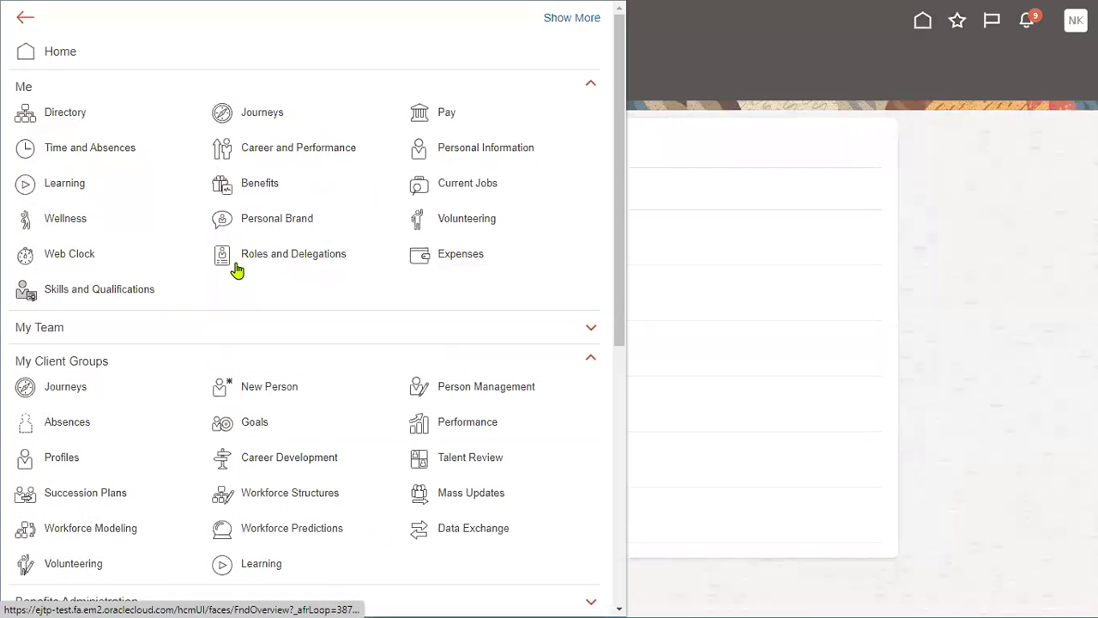
{"action": "left_click", "coordinate": [495, 391]}
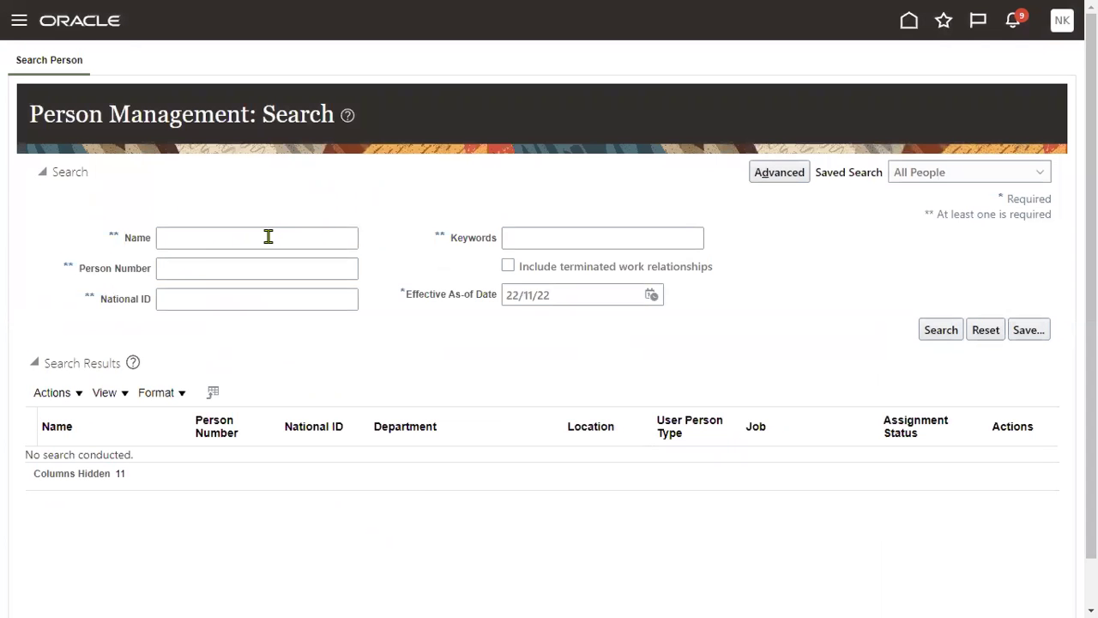
{"action": "left_click", "coordinate": [267, 237]}
{"action": "type", "text": "NAIR"}
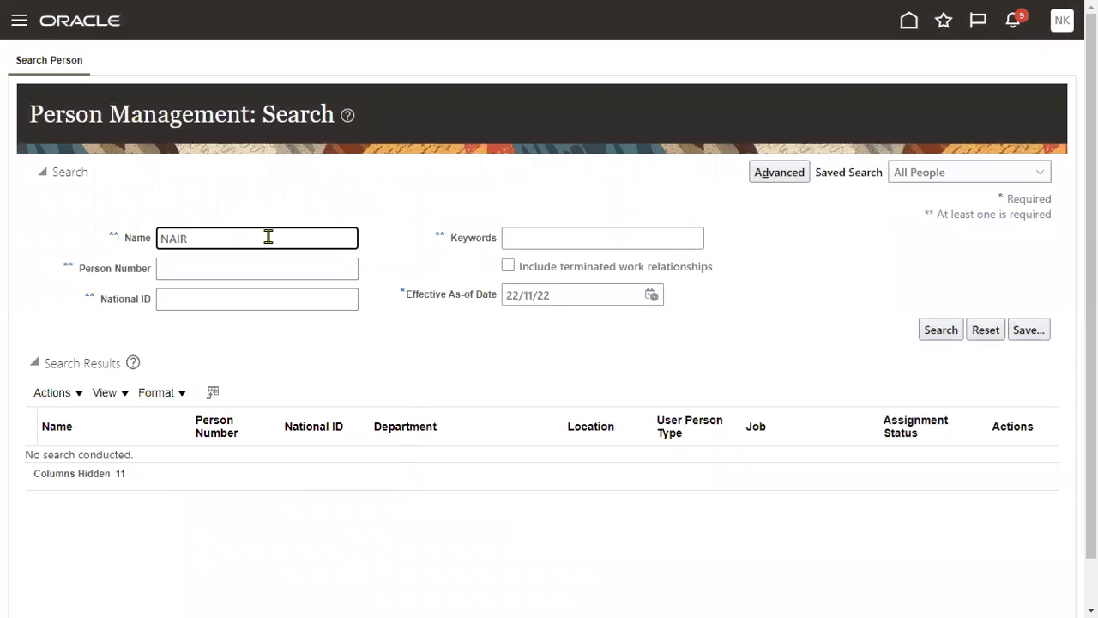
{"action": "key", "text": "Return"}
{"action": "left_click", "coordinate": [96, 464]}
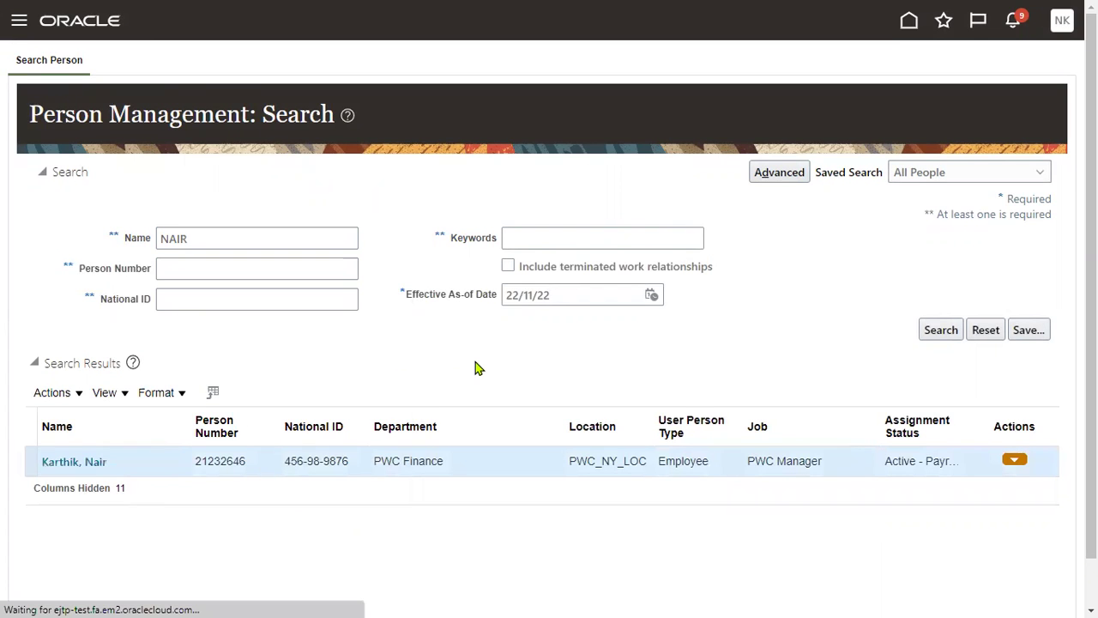
Check the employee's Working as a Manager value and hire date, then close the Employment page.
{"action": "scroll", "coordinate": [386, 370], "scroll_direction": "down", "scroll_amount": 8}
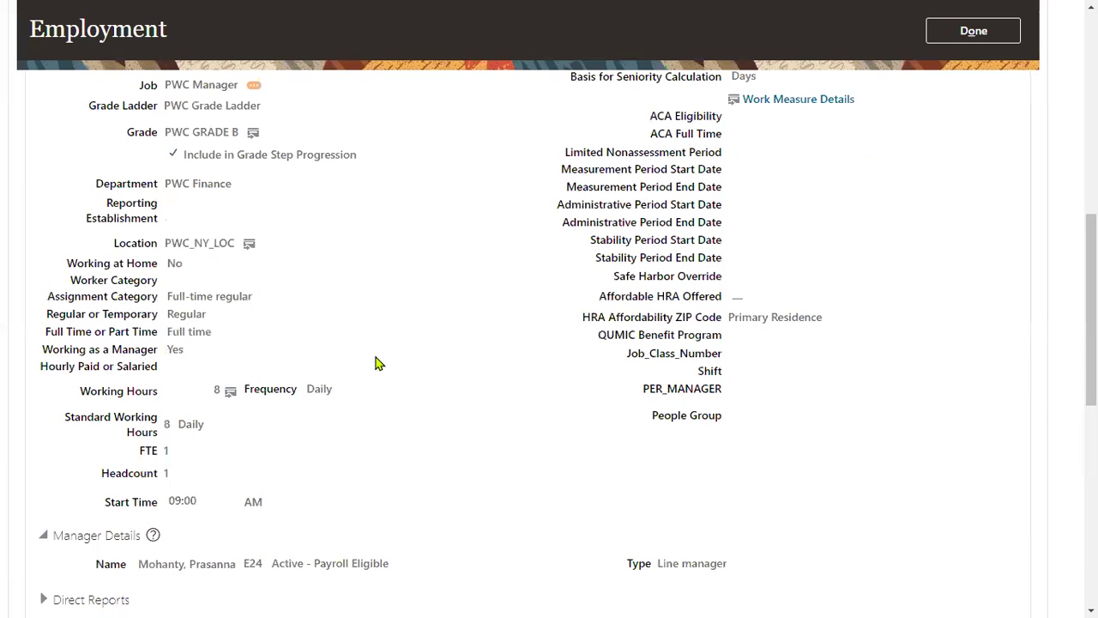
{"action": "left_click_drag", "start_coordinate": [41, 353], "coordinate": [183, 351]}
{"action": "scroll", "coordinate": [529, 318], "scroll_direction": "up", "scroll_amount": 8}
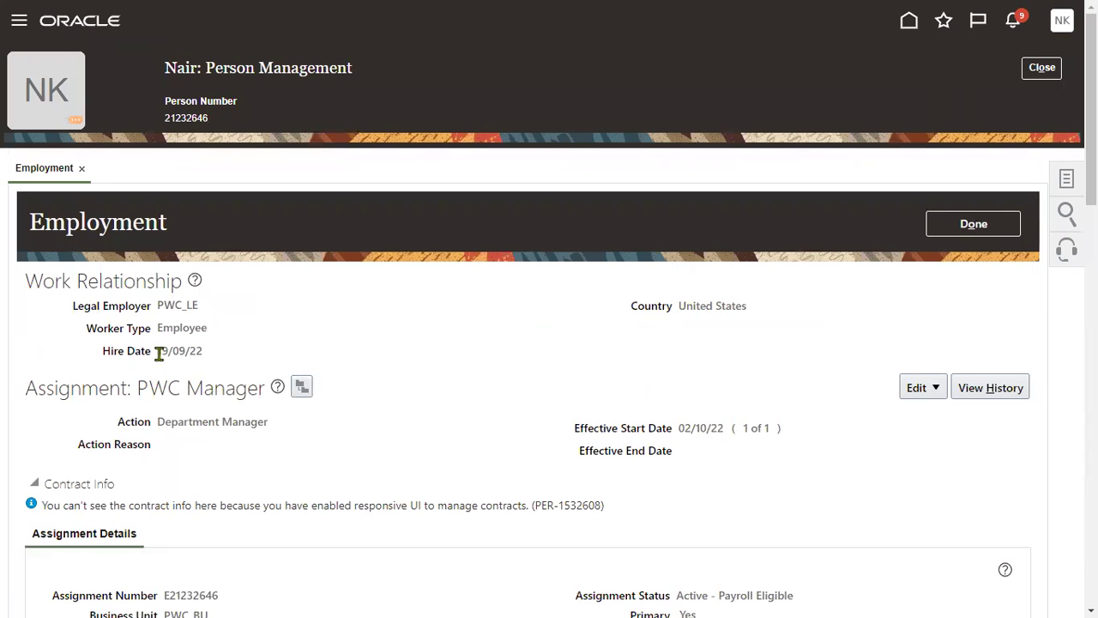
{"action": "left_click_drag", "start_coordinate": [157, 351], "coordinate": [197, 351]}
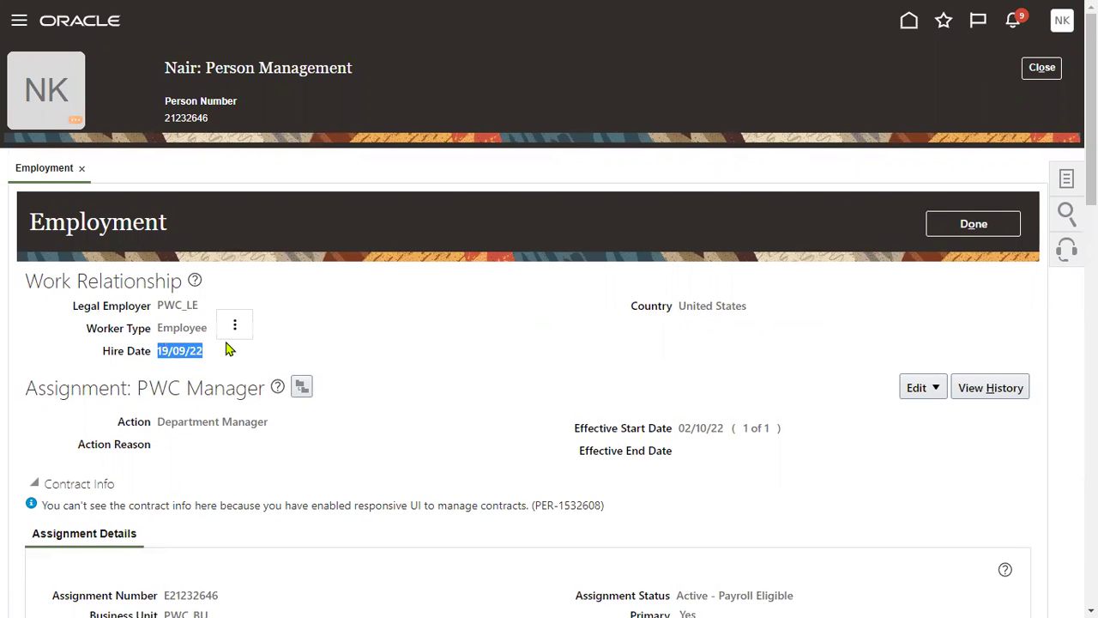
{"action": "left_click", "coordinate": [1005, 223]}
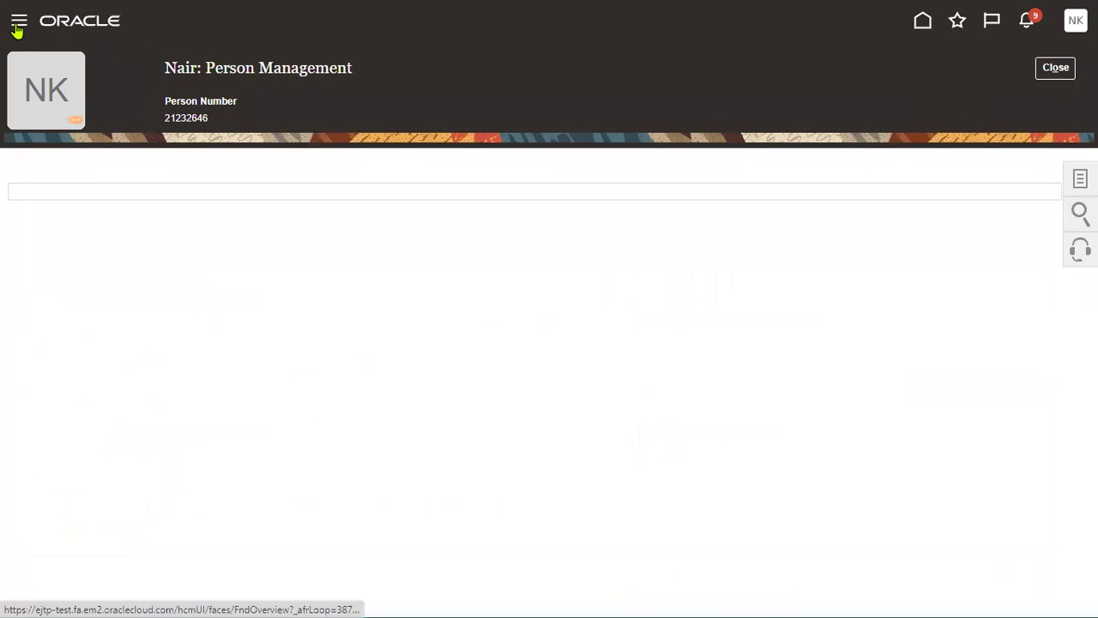
Start a hire with action Hire, reason Hire to fill vacant position, date 01/11/22, employer PWC_LE.
{"action": "left_click", "coordinate": [19, 21]}
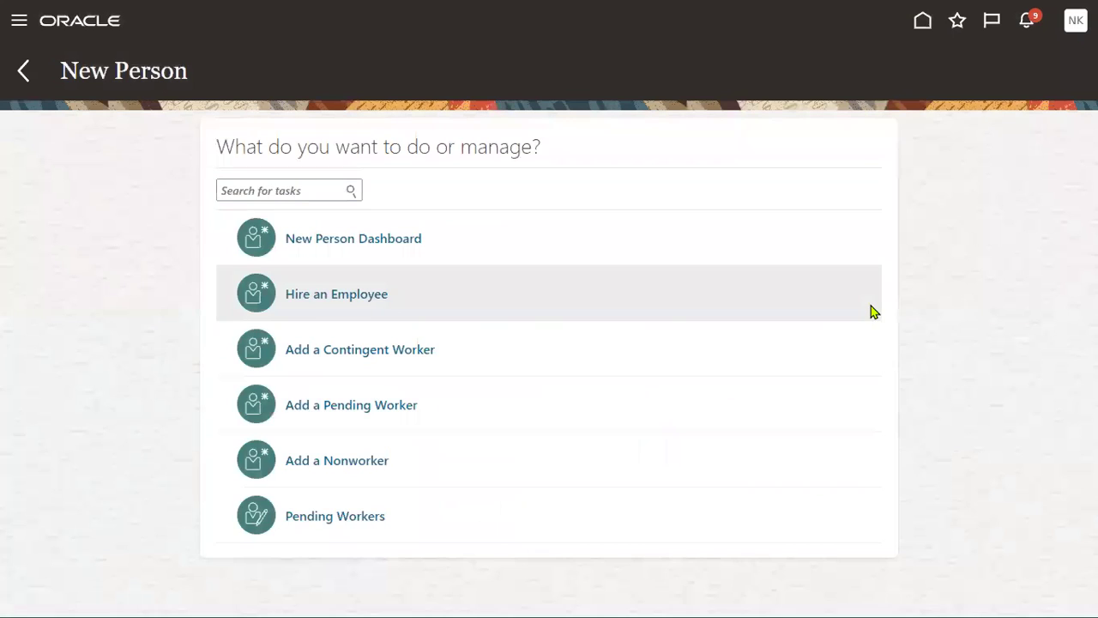
{"action": "left_click", "coordinate": [343, 294]}
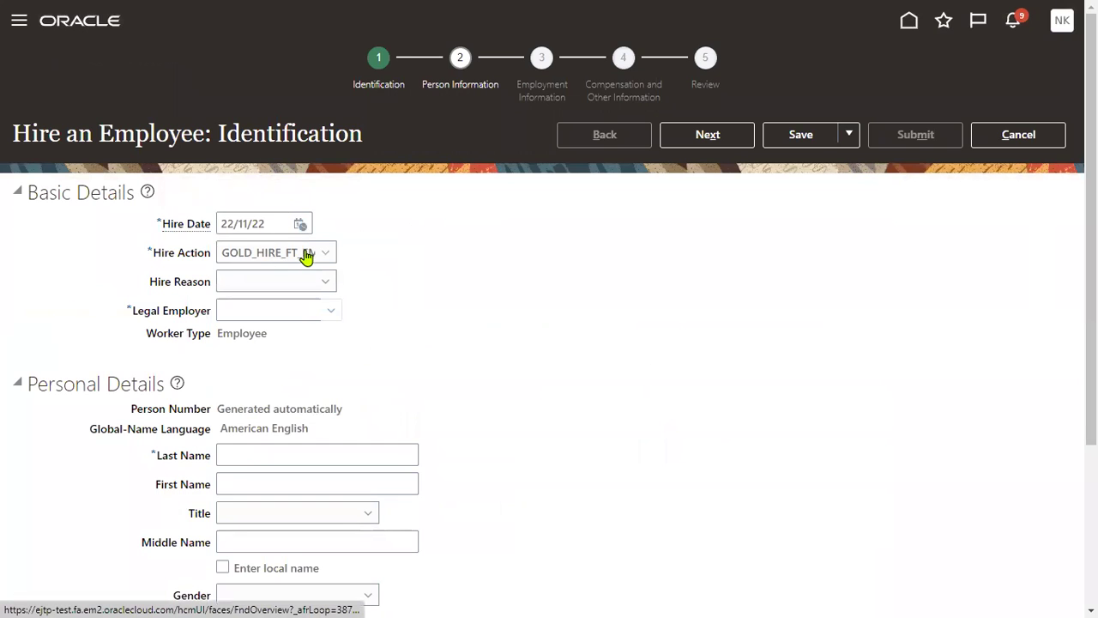
{"action": "left_click", "coordinate": [307, 255]}
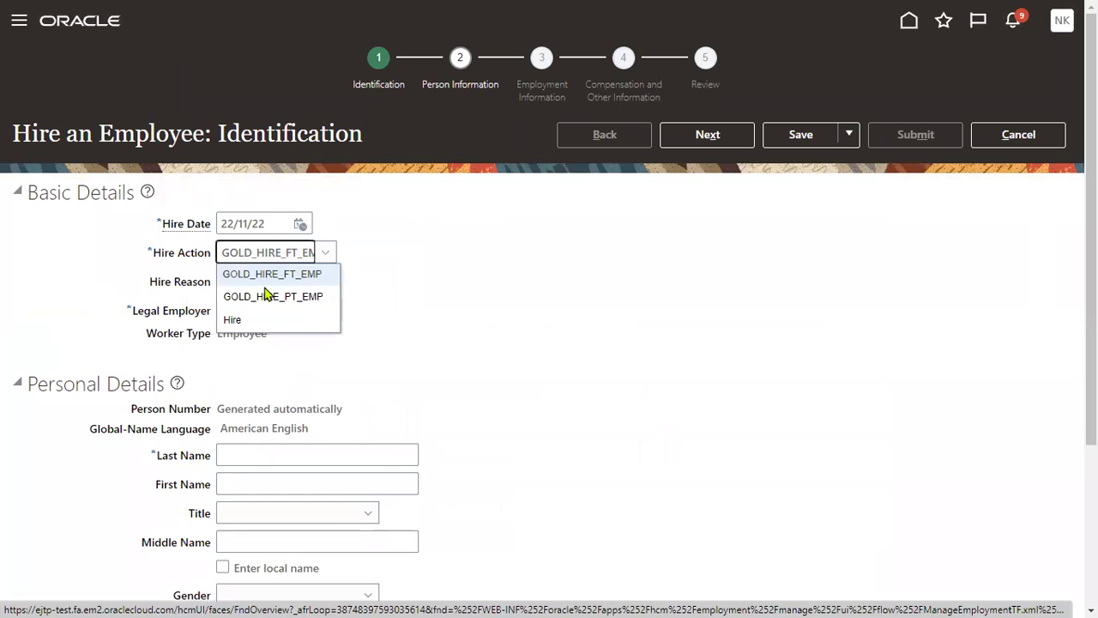
{"action": "left_click", "coordinate": [248, 320]}
{"action": "left_click", "coordinate": [288, 288]}
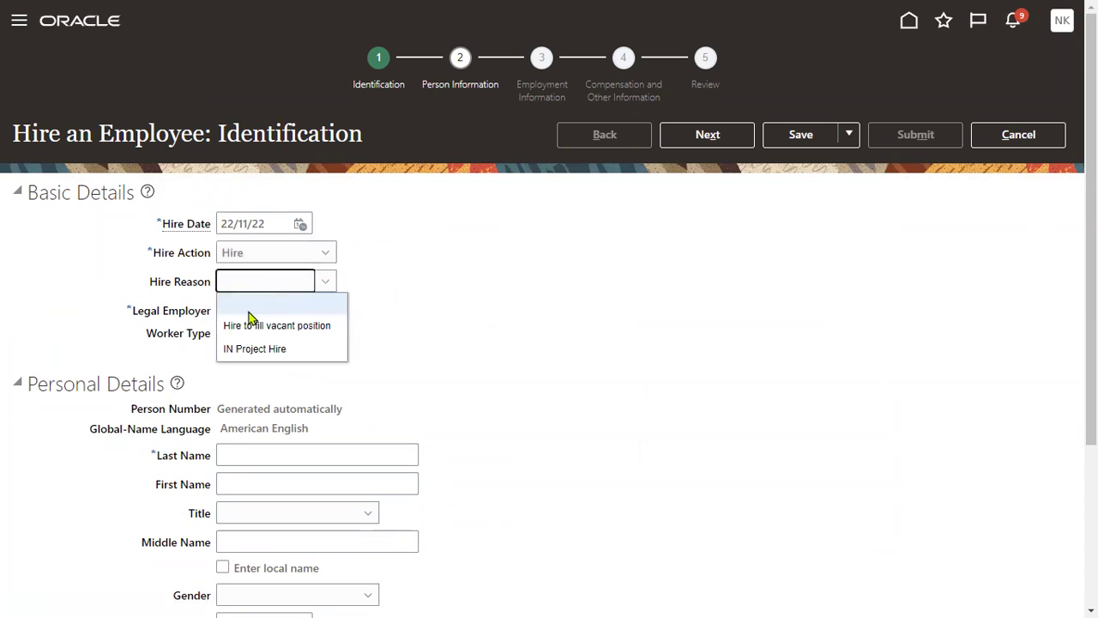
{"action": "left_click", "coordinate": [253, 323]}
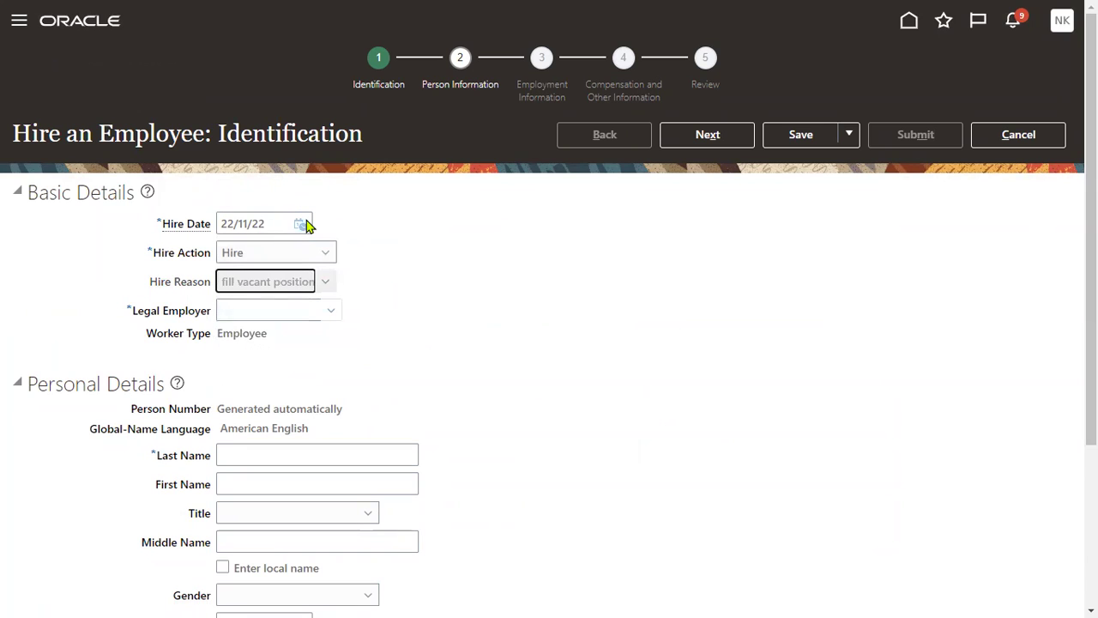
{"action": "left_click", "coordinate": [299, 226]}
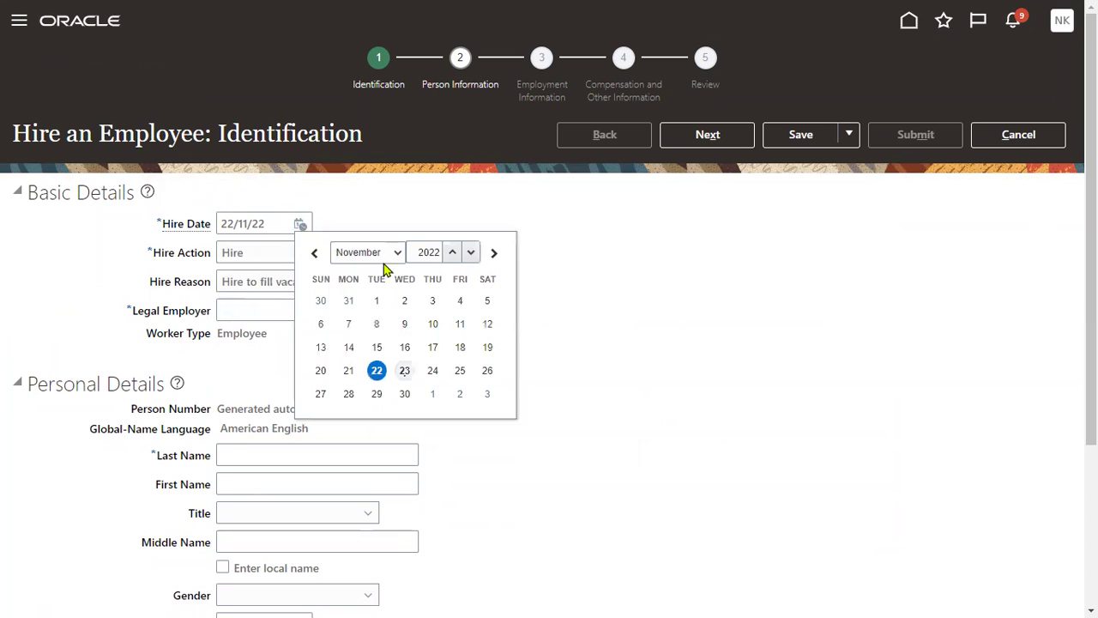
{"action": "left_click", "coordinate": [380, 302]}
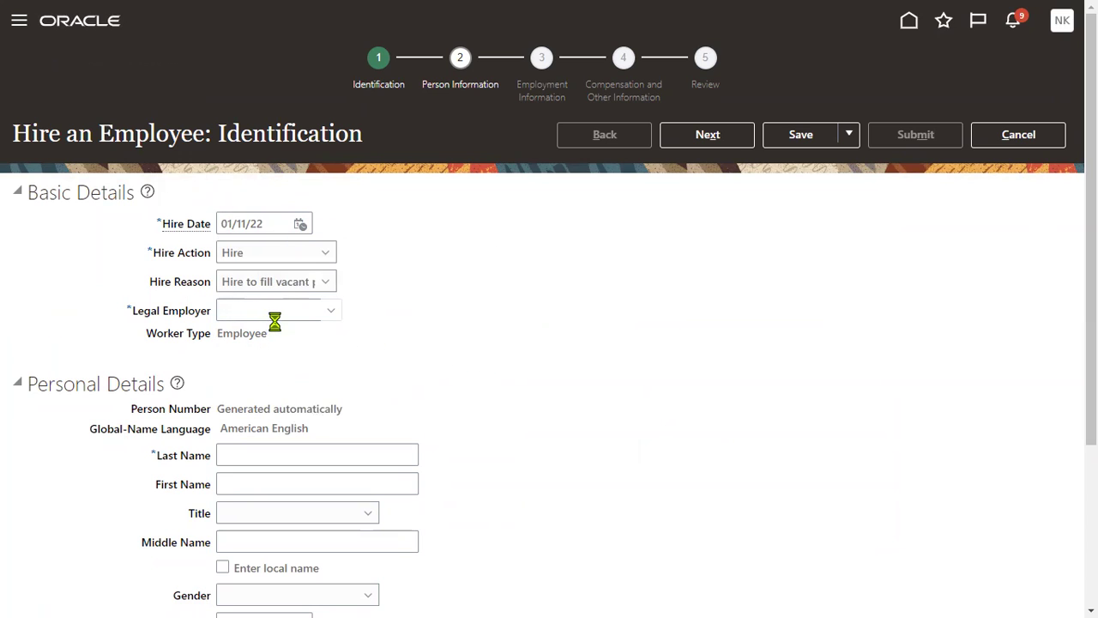
{"action": "left_click", "coordinate": [289, 310]}
{"action": "type", "text": "PWC"}
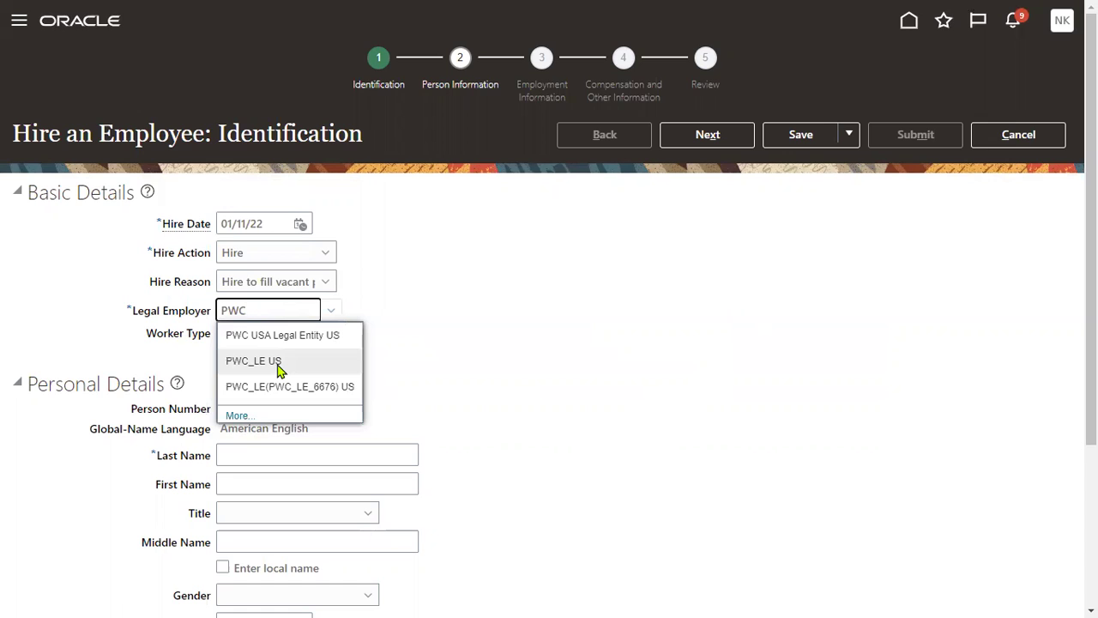
{"action": "left_click", "coordinate": [277, 363]}
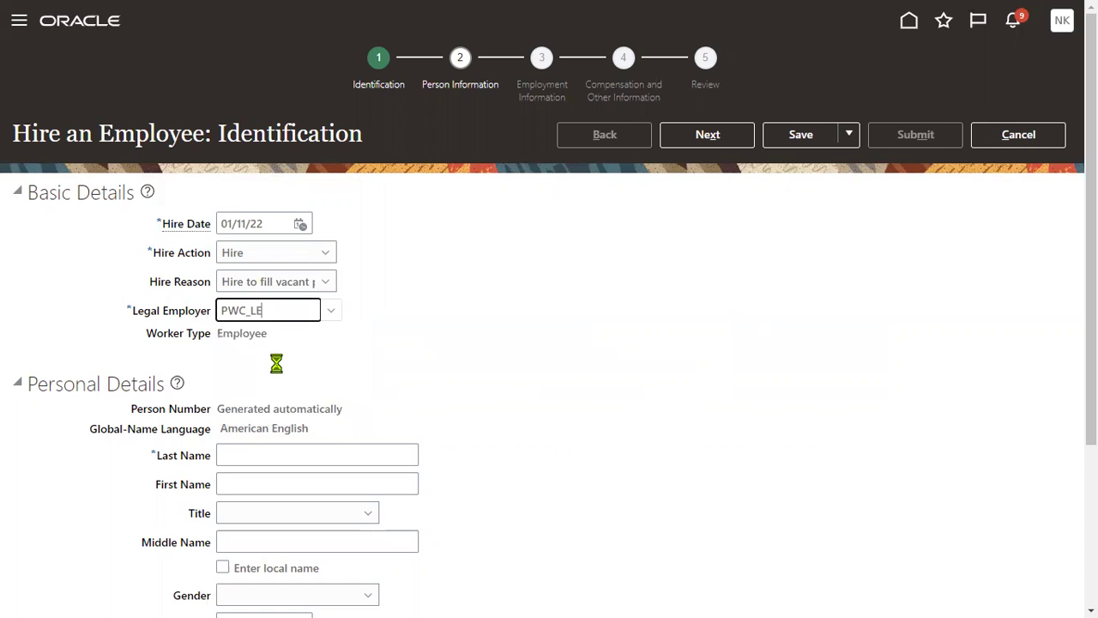
Enter last and first name EMP_9, gender Male, and date of birth 1/01/99.
{"action": "scroll", "coordinate": [443, 450], "scroll_direction": "down", "scroll_amount": 2}
{"action": "left_click", "coordinate": [275, 290]}
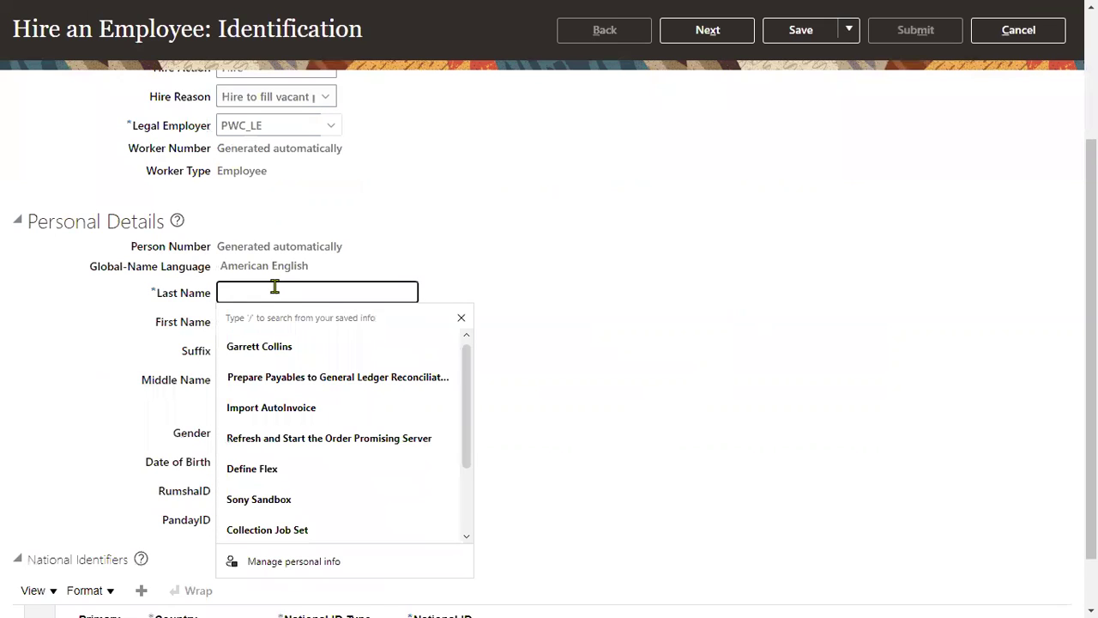
{"action": "type", "text": "EMP"}
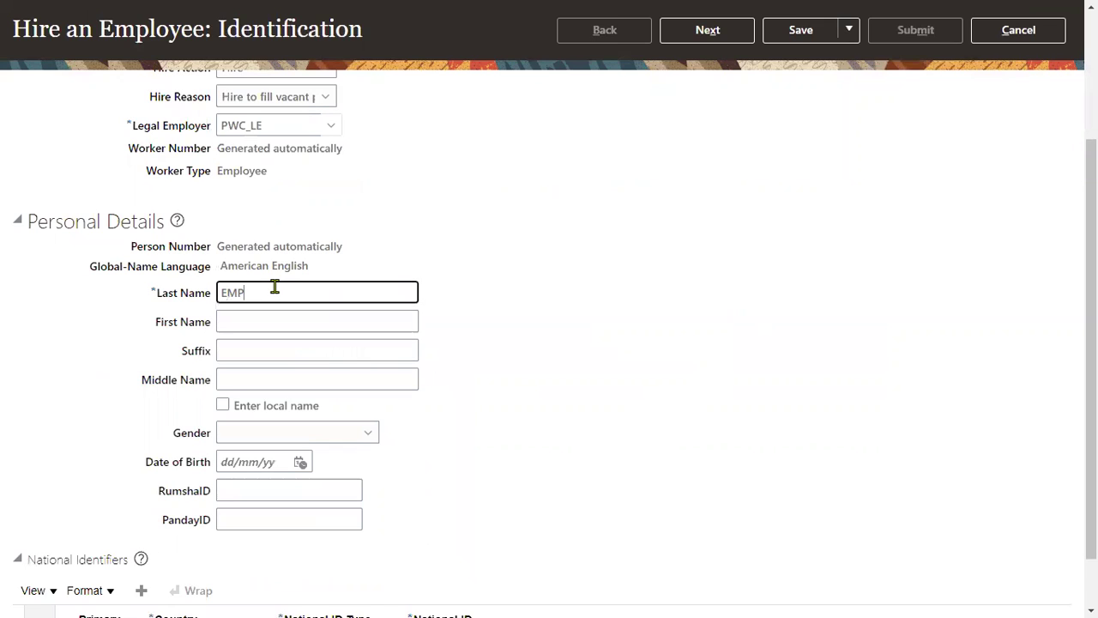
{"action": "type", "text": "_9"}
{"action": "key", "text": "Tab"}
{"action": "type", "text": "EMP_"}
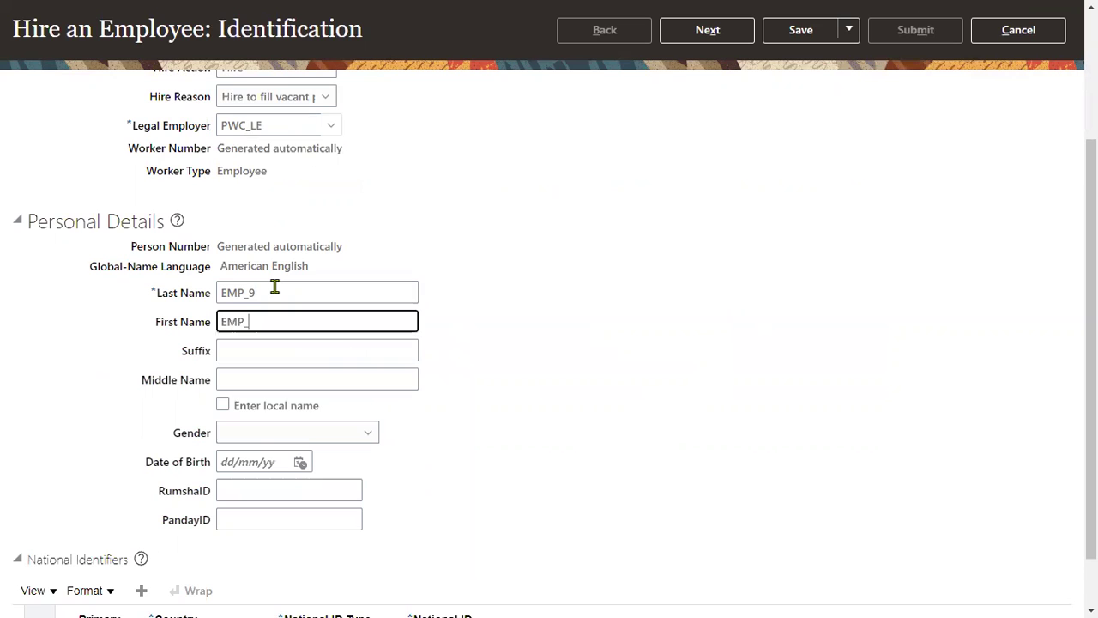
{"action": "type", "text": "9"}
{"action": "scroll", "coordinate": [350, 392], "scroll_direction": "down", "scroll_amount": 1}
{"action": "left_click", "coordinate": [259, 365]}
{"action": "left_click", "coordinate": [240, 449]}
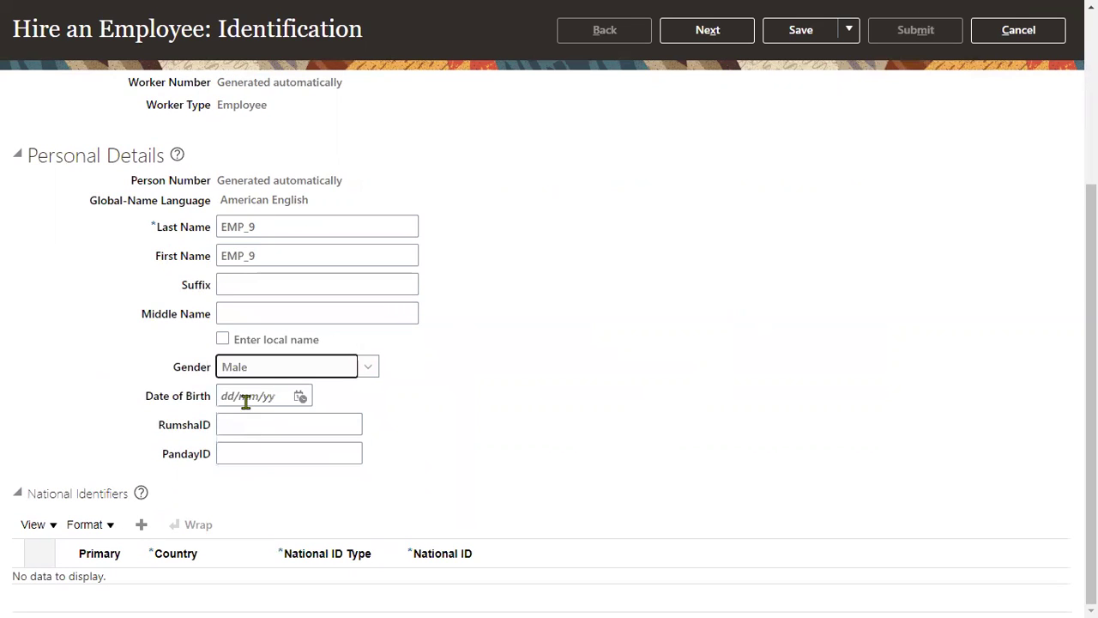
{"action": "left_click", "coordinate": [246, 398]}
{"action": "type", "text": "1/01/99"}
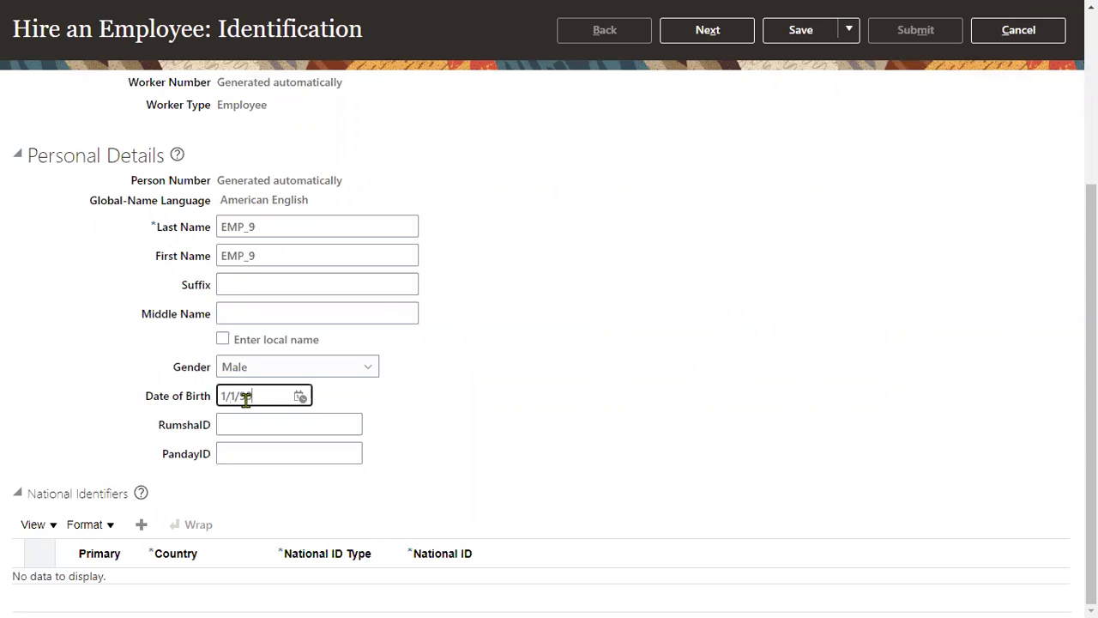
{"action": "left_click", "coordinate": [532, 405]}
Add a Social Security Number national identifier with the employee's ID number and continue.
{"action": "left_click", "coordinate": [143, 525]}
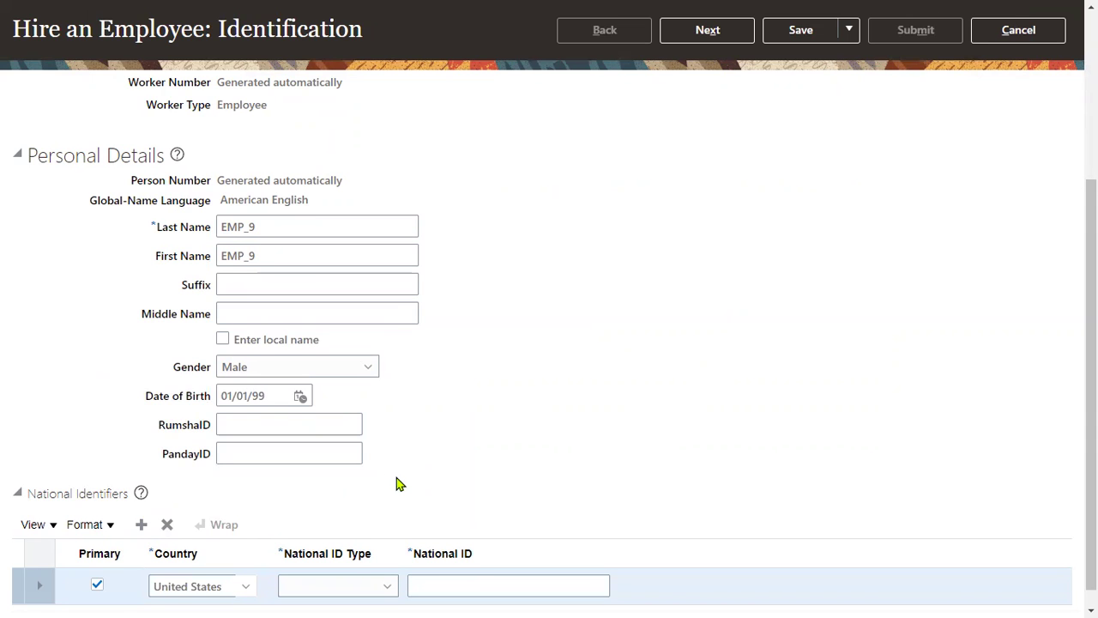
{"action": "scroll", "coordinate": [360, 519], "scroll_direction": "down", "scroll_amount": 1}
{"action": "left_click", "coordinate": [330, 562]}
{"action": "left_click", "coordinate": [326, 488]}
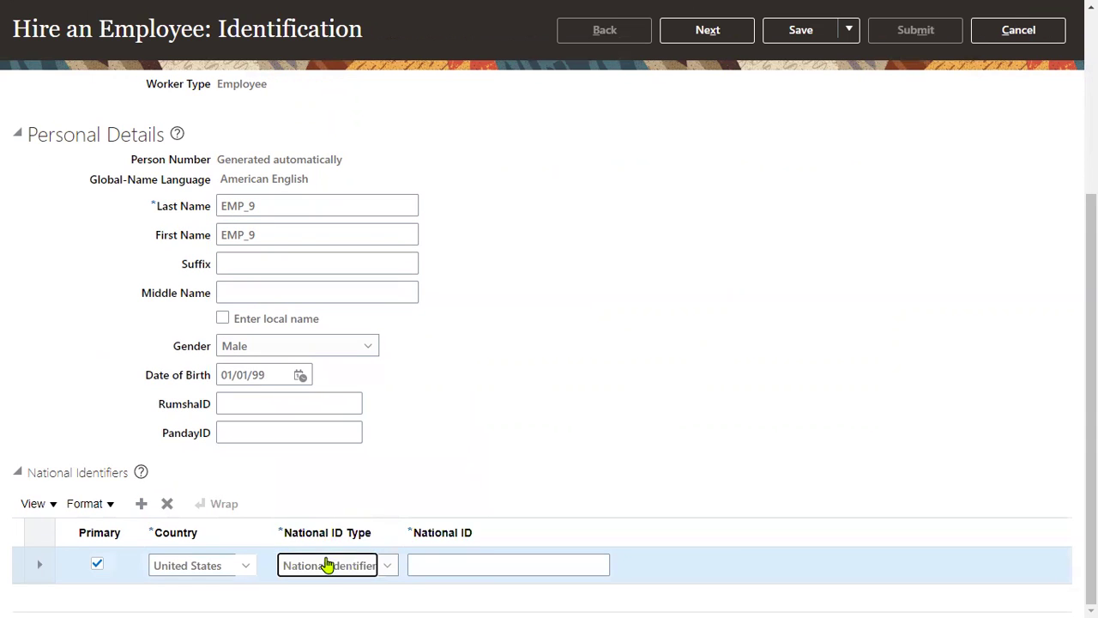
{"action": "left_click", "coordinate": [326, 563]}
{"action": "left_click", "coordinate": [331, 512]}
{"action": "left_click", "coordinate": [460, 569]}
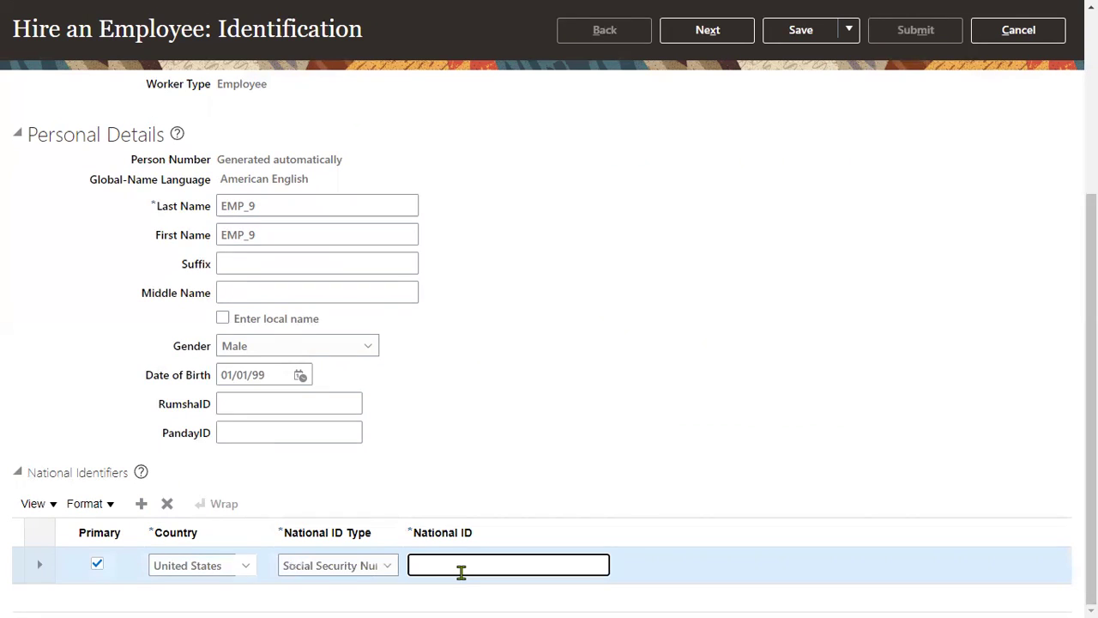
{"action": "scroll", "coordinate": [772, 258], "scroll_direction": "up", "scroll_amount": 5}
{"action": "left_click", "coordinate": [717, 139]}
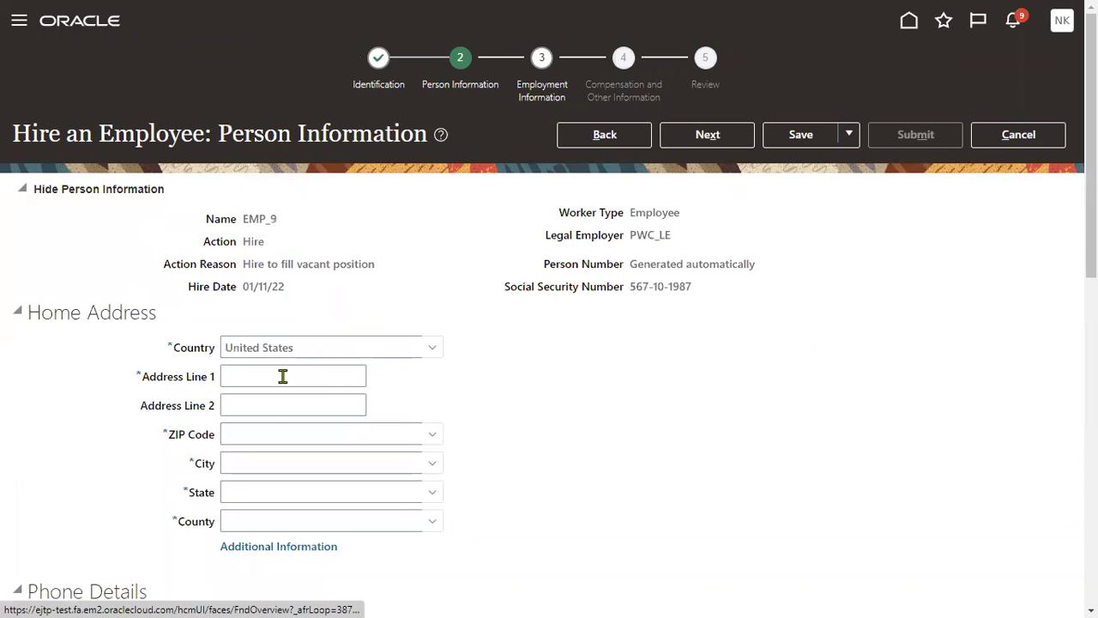
Enter the home street address and ZIP code so City, State and County auto-fill, then continue.
{"action": "left_click", "coordinate": [284, 376]}
{"action": "left_click", "coordinate": [262, 433]}
{"action": "type", "text": "12200"}
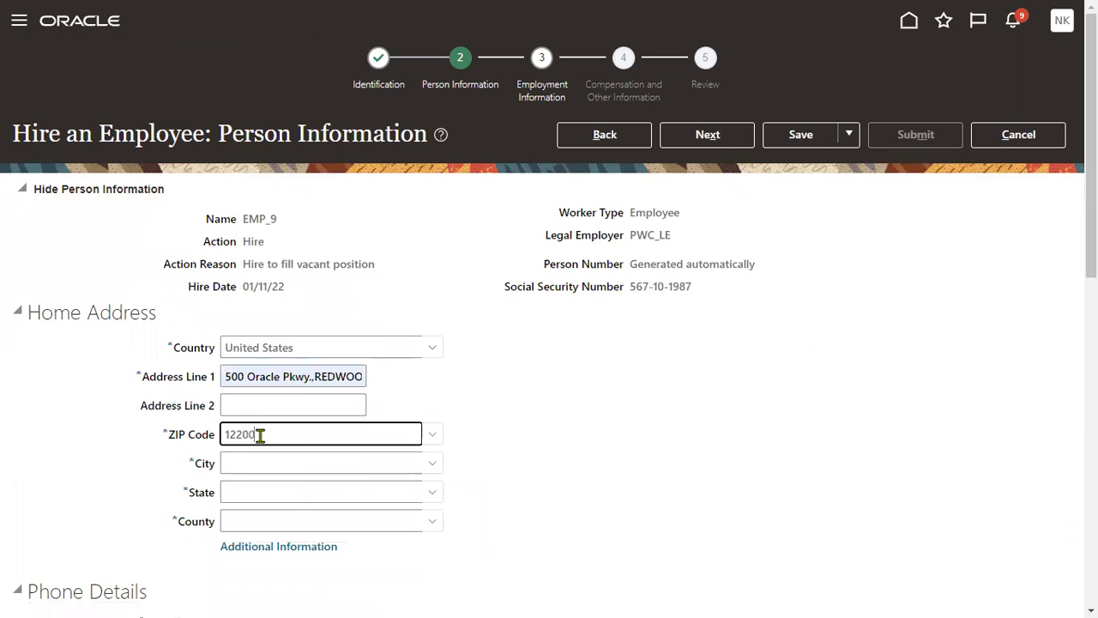
{"action": "key", "text": "Tab"}
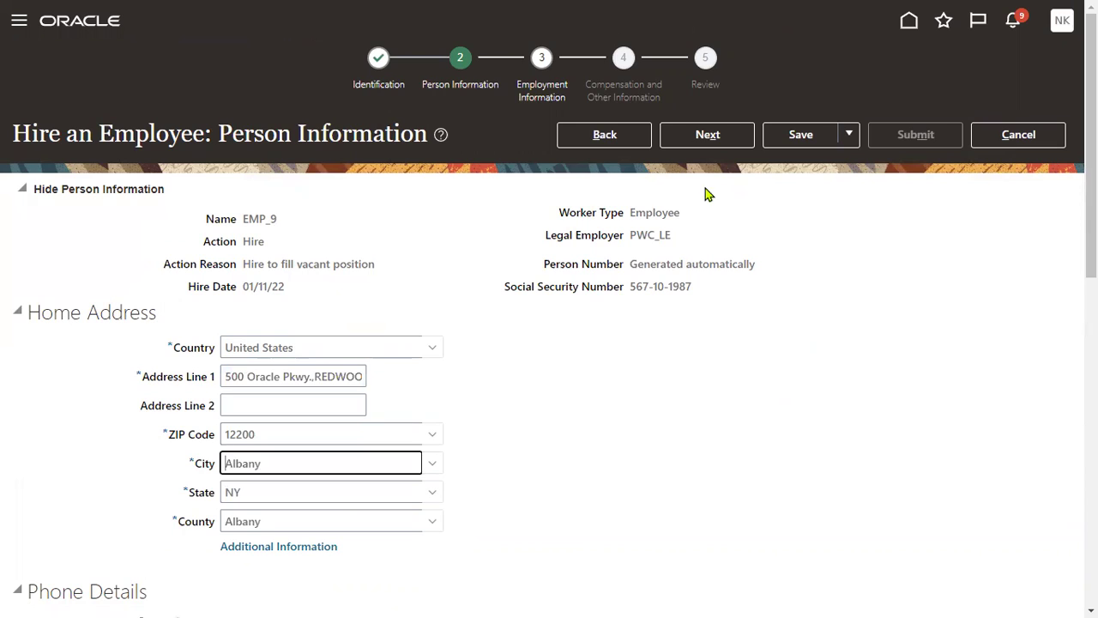
{"action": "left_click", "coordinate": [709, 135]}
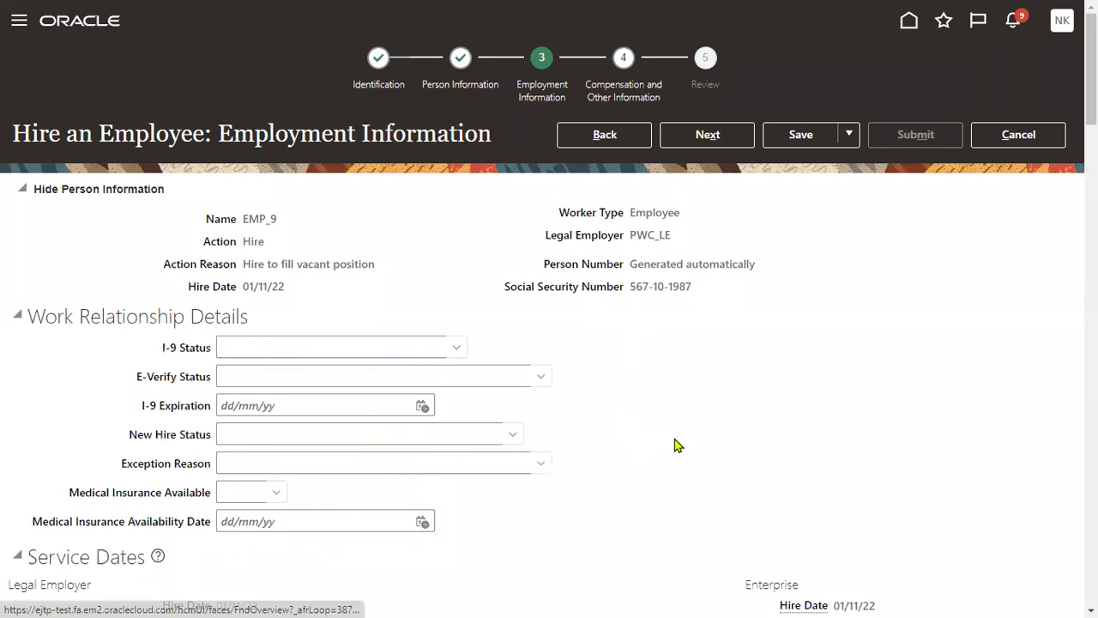
Set business unit PWC_BU and position PWC Sales Manager.
{"action": "scroll", "coordinate": [614, 426], "scroll_direction": "down", "scroll_amount": 3}
{"action": "scroll", "coordinate": [222, 443], "scroll_direction": "down", "scroll_amount": 3}
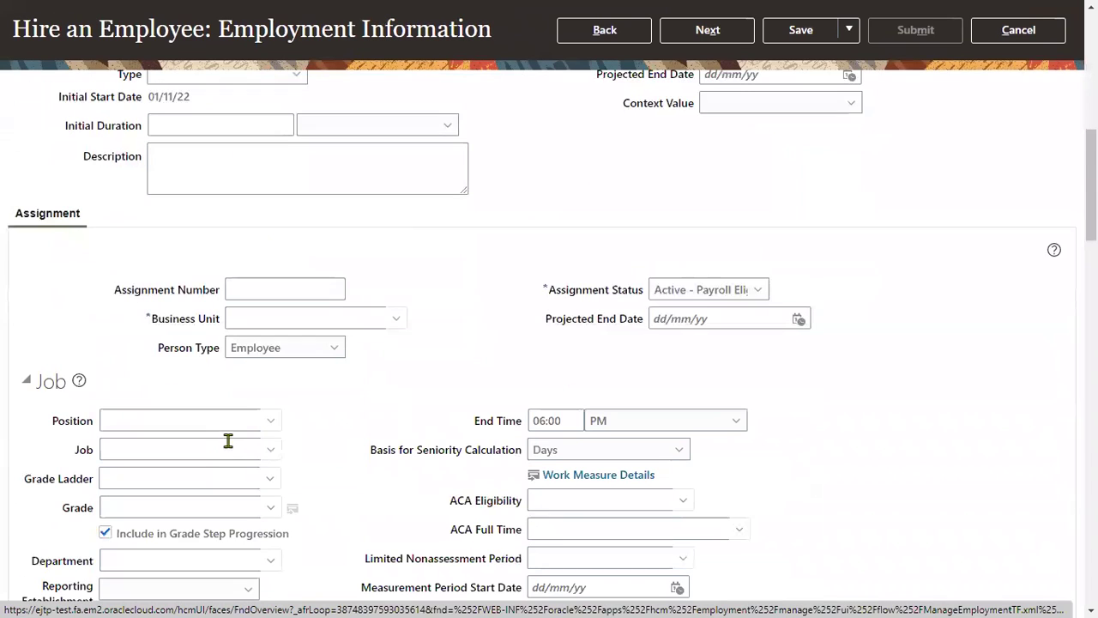
{"action": "left_click", "coordinate": [291, 312]}
{"action": "type", "text": "US1"}
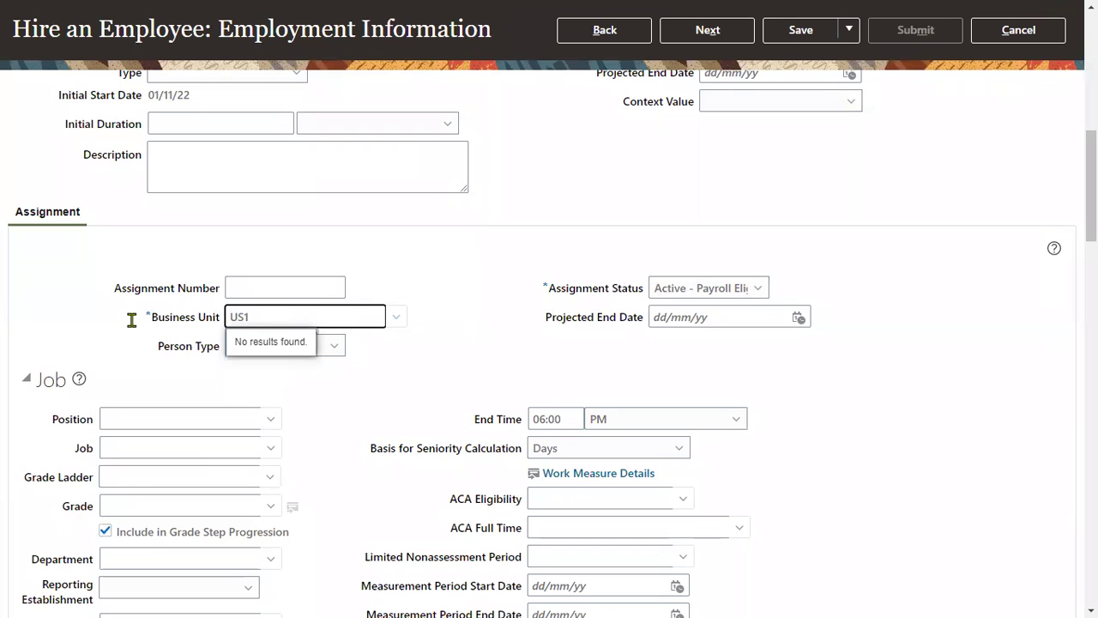
{"action": "type", "text": "PWC"}
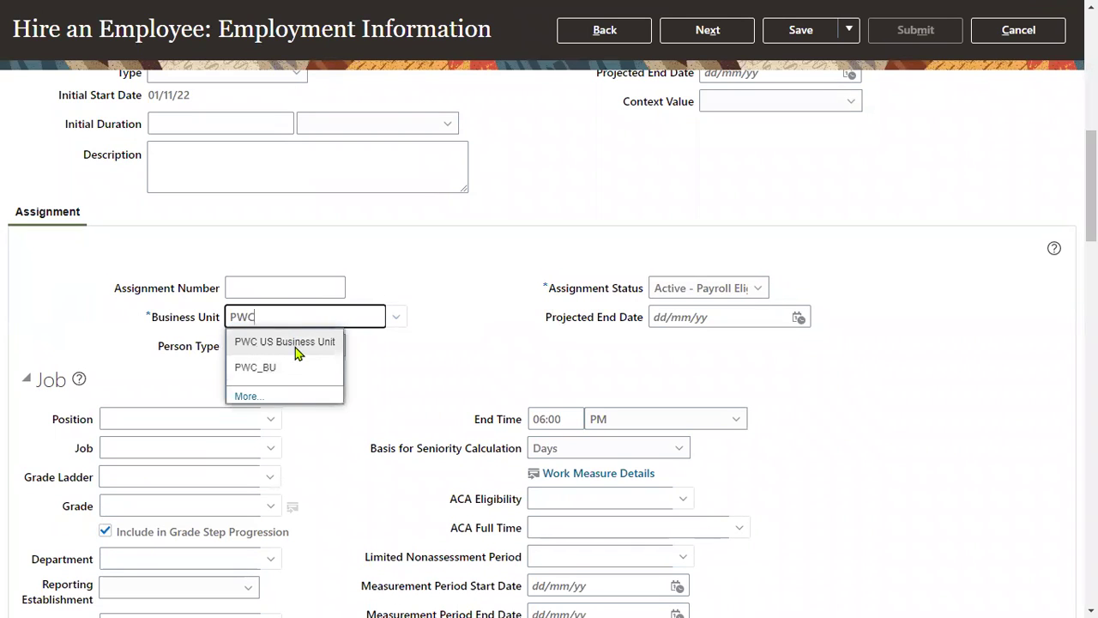
{"action": "left_click", "coordinate": [292, 374]}
{"action": "left_click", "coordinate": [215, 421]}
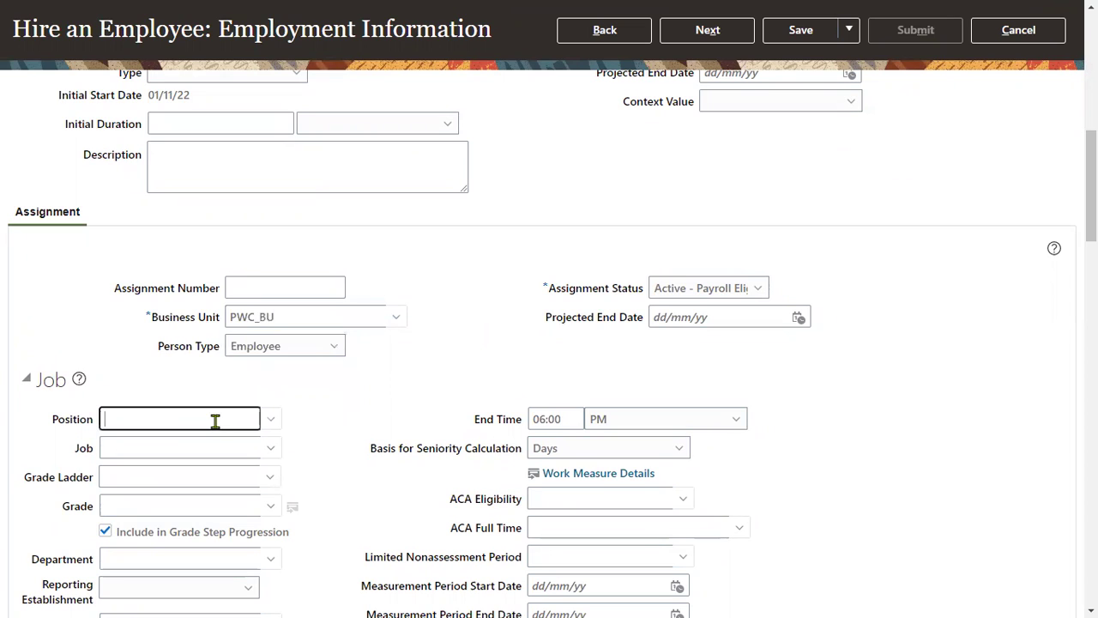
{"action": "type", "text": "PWC"}
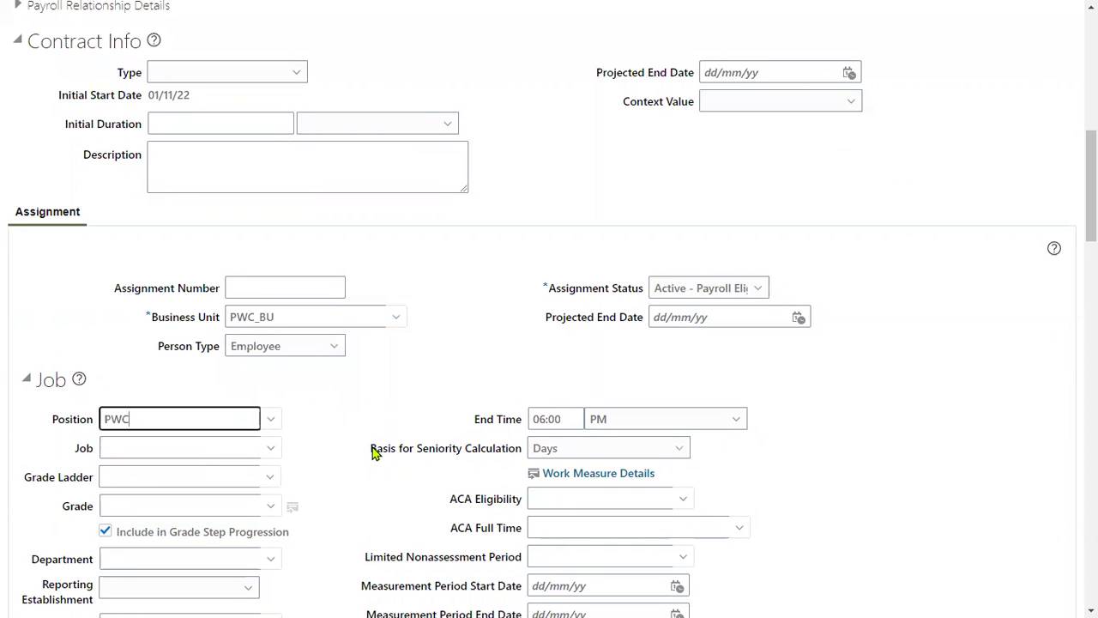
{"action": "key", "text": "BackSpace"}
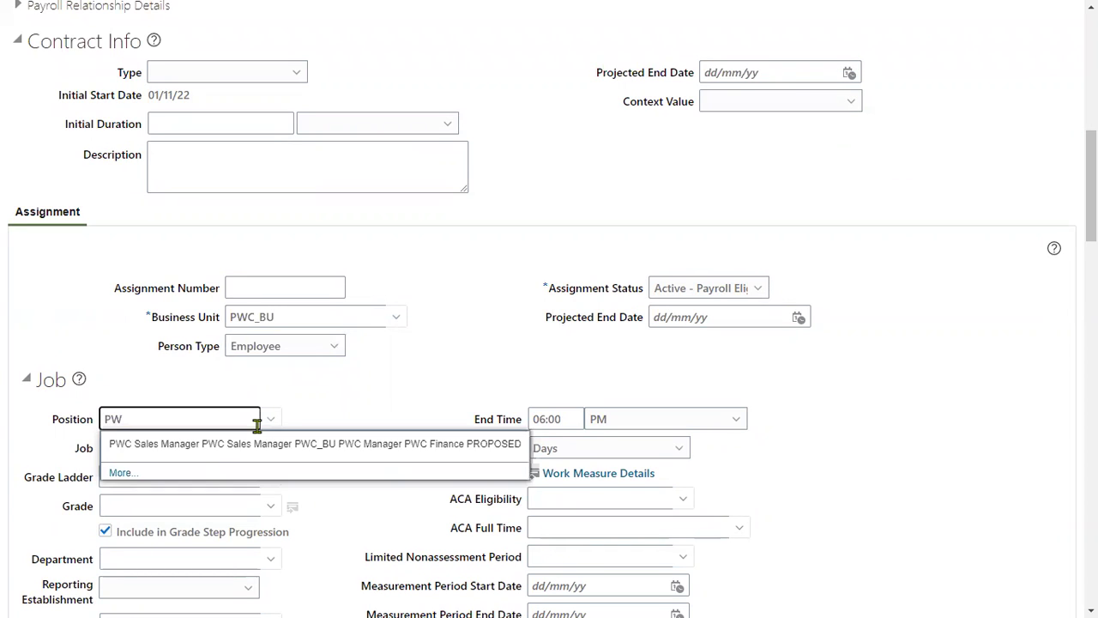
{"action": "left_click", "coordinate": [220, 446]}
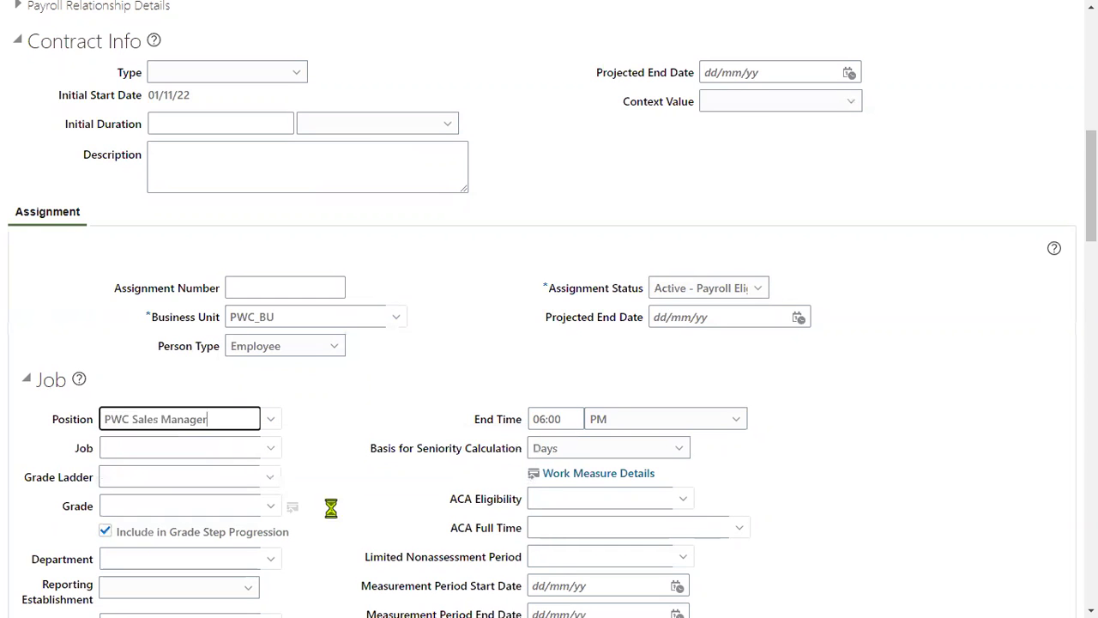
Assign the PWC Finance manager as line manager and continue to Compensation and Other Information.
{"action": "scroll", "coordinate": [343, 506], "scroll_direction": "down", "scroll_amount": 3}
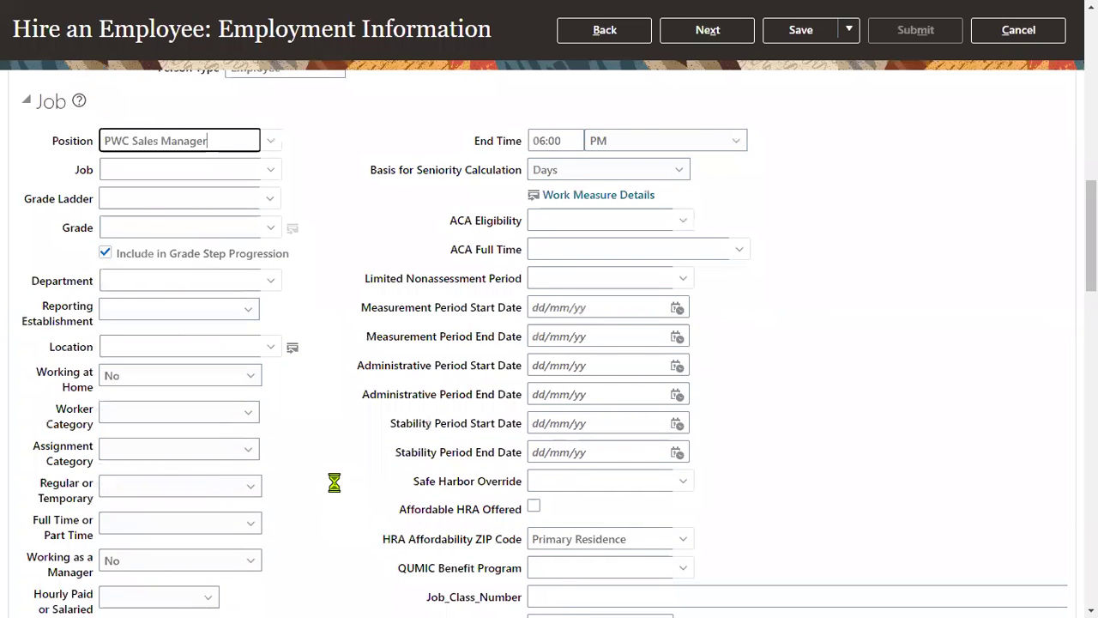
{"action": "scroll", "coordinate": [334, 483], "scroll_direction": "down", "scroll_amount": 2}
{"action": "scroll", "coordinate": [331, 485], "scroll_direction": "down", "scroll_amount": 8}
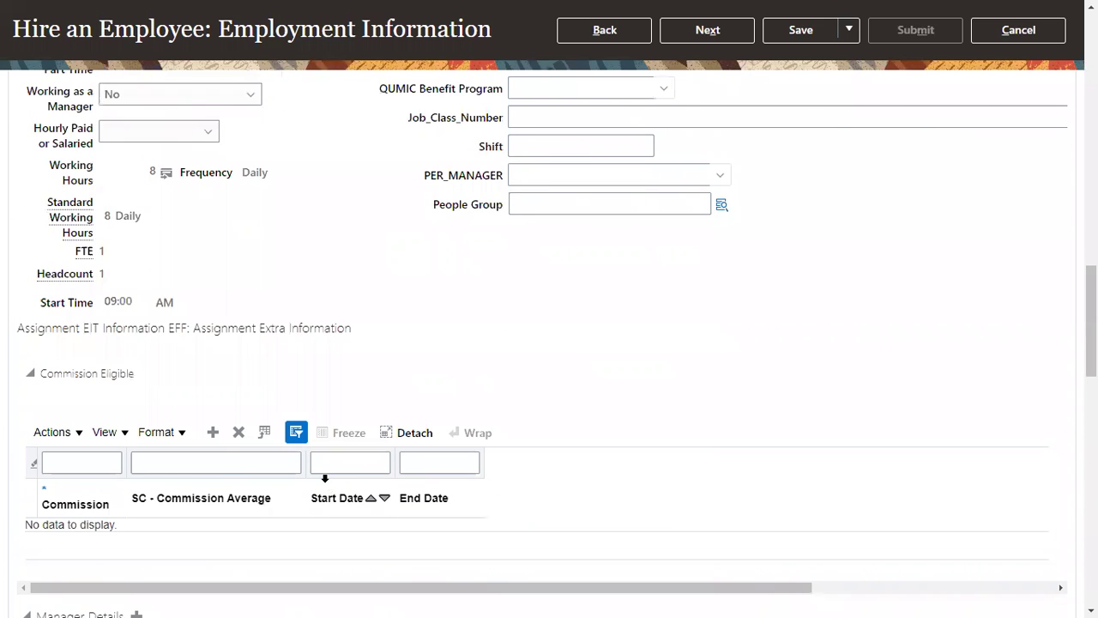
{"action": "scroll", "coordinate": [326, 477], "scroll_direction": "up", "scroll_amount": 3}
{"action": "scroll", "coordinate": [326, 480], "scroll_direction": "down", "scroll_amount": 6}
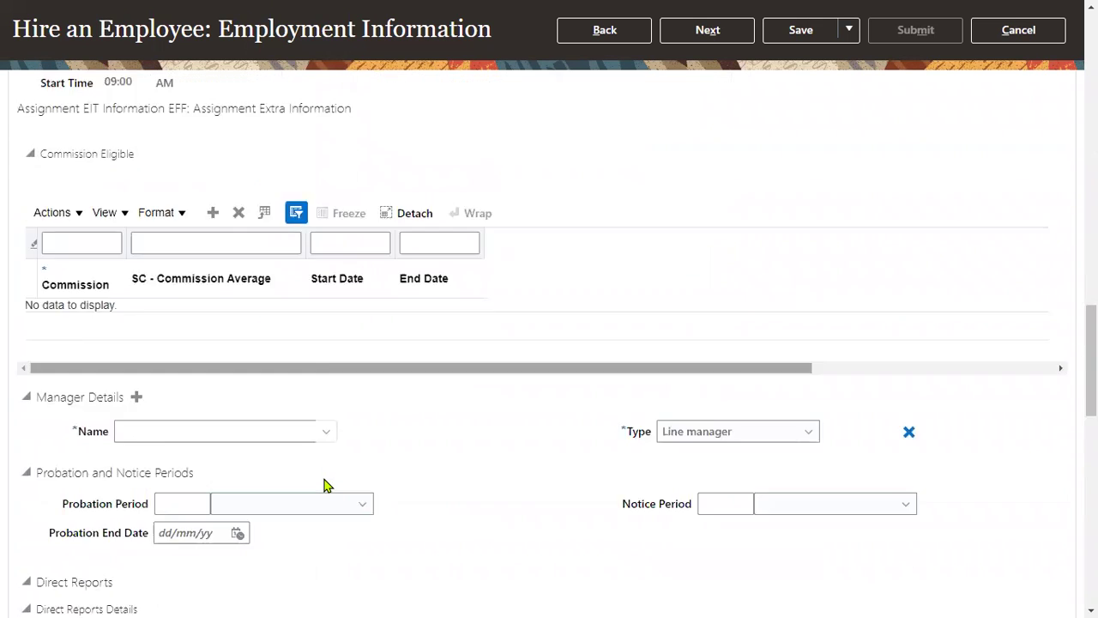
{"action": "scroll", "coordinate": [324, 484], "scroll_direction": "down", "scroll_amount": 2}
{"action": "left_click", "coordinate": [159, 280]}
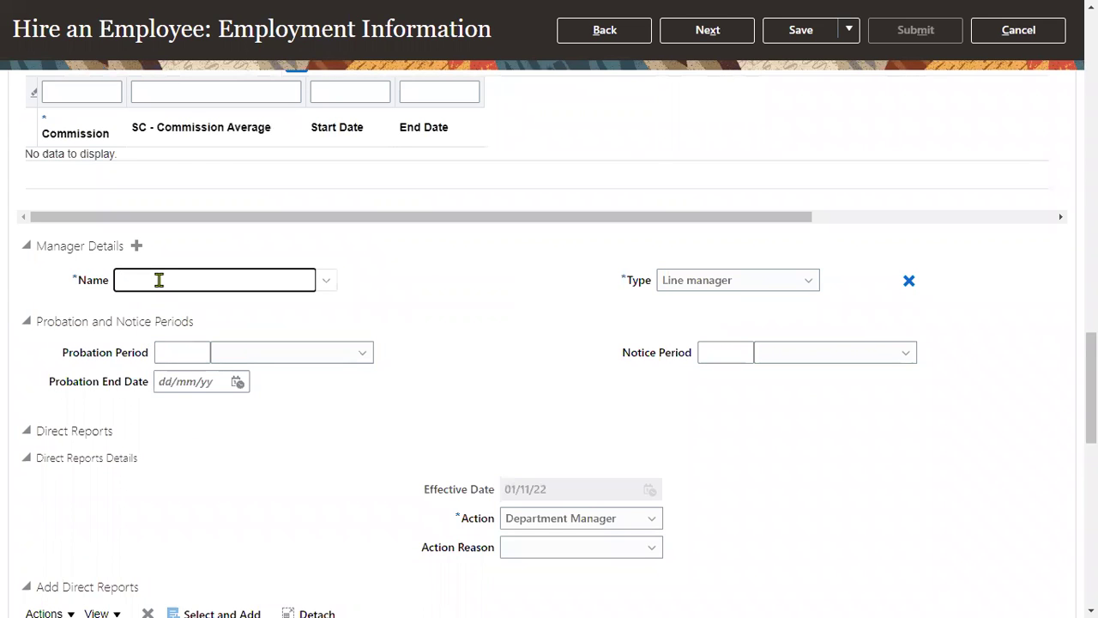
{"action": "type", "text": "NAIR"}
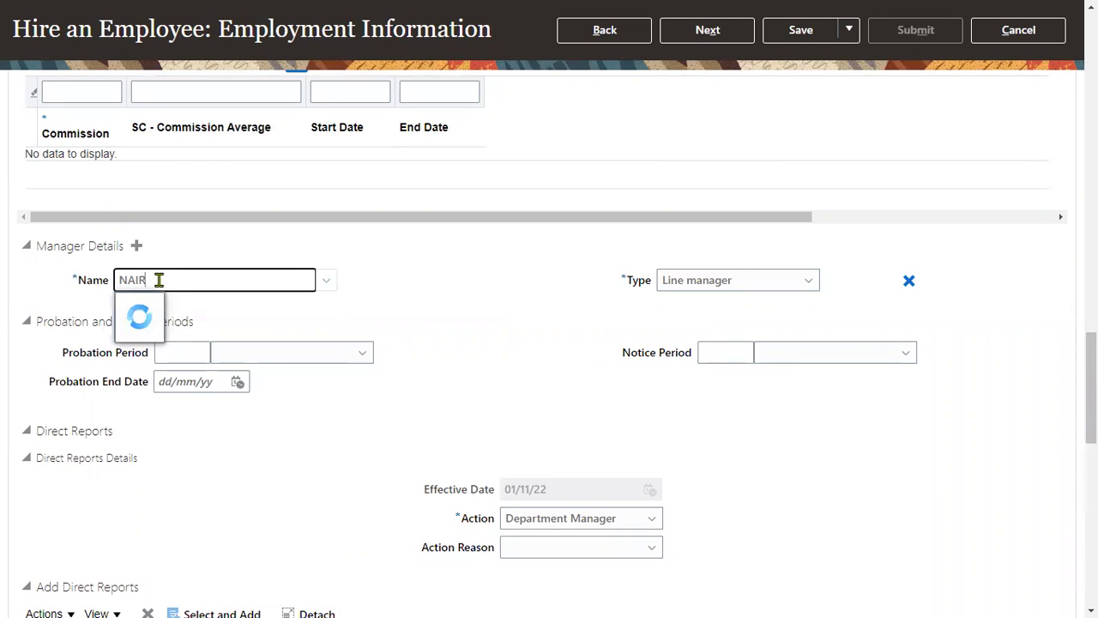
{"action": "left_click_drag", "start_coordinate": [159, 280], "coordinate": [2, 290]}
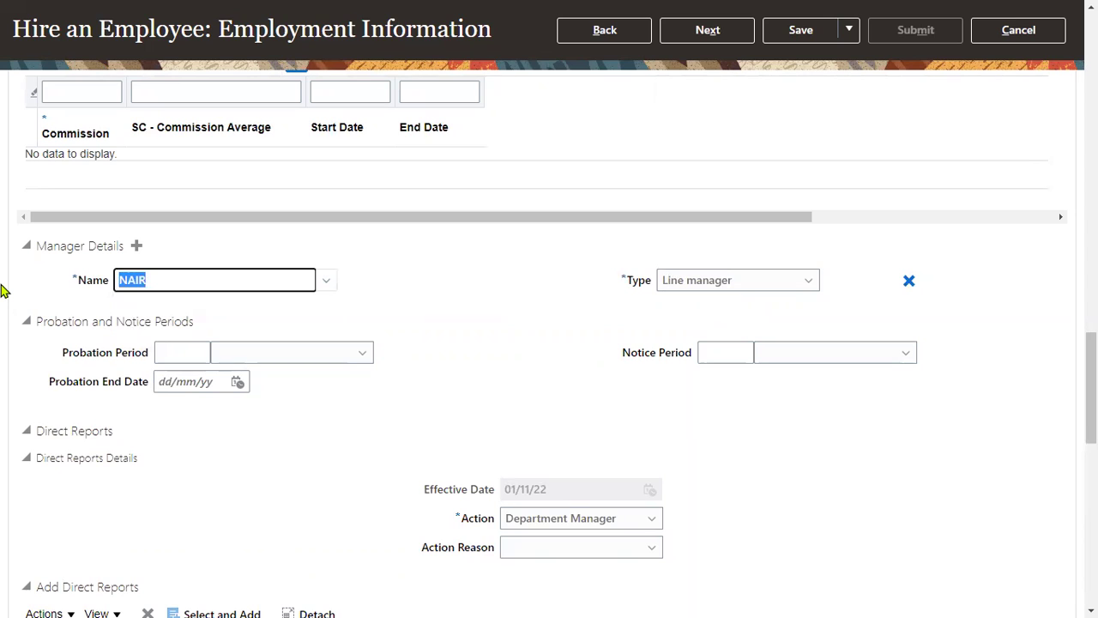
{"action": "type", "text": "kart"}
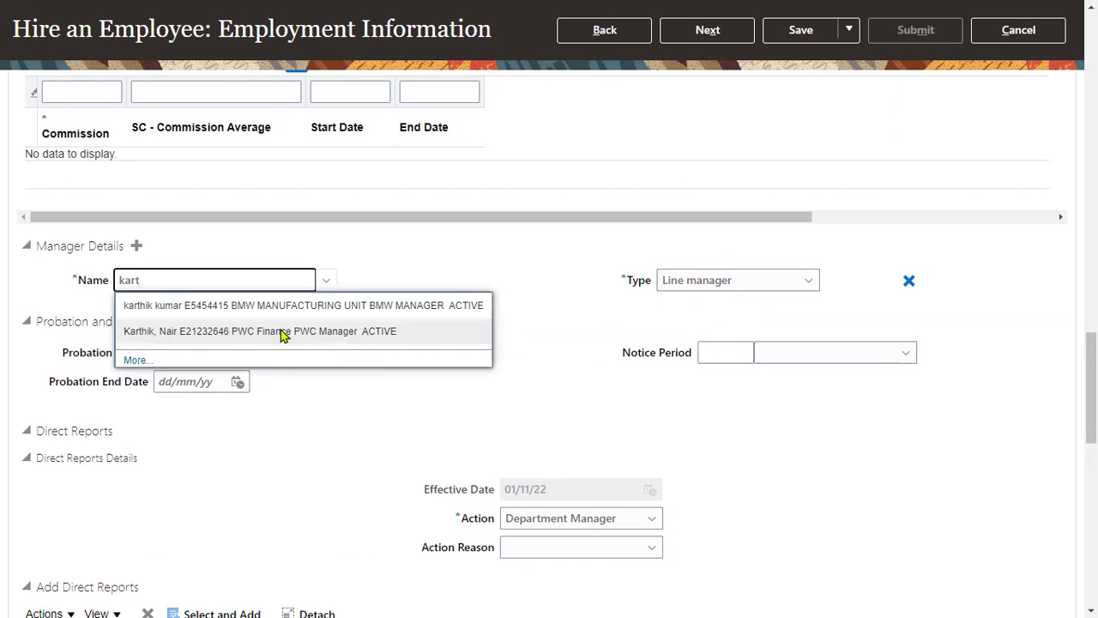
{"action": "left_click", "coordinate": [281, 331]}
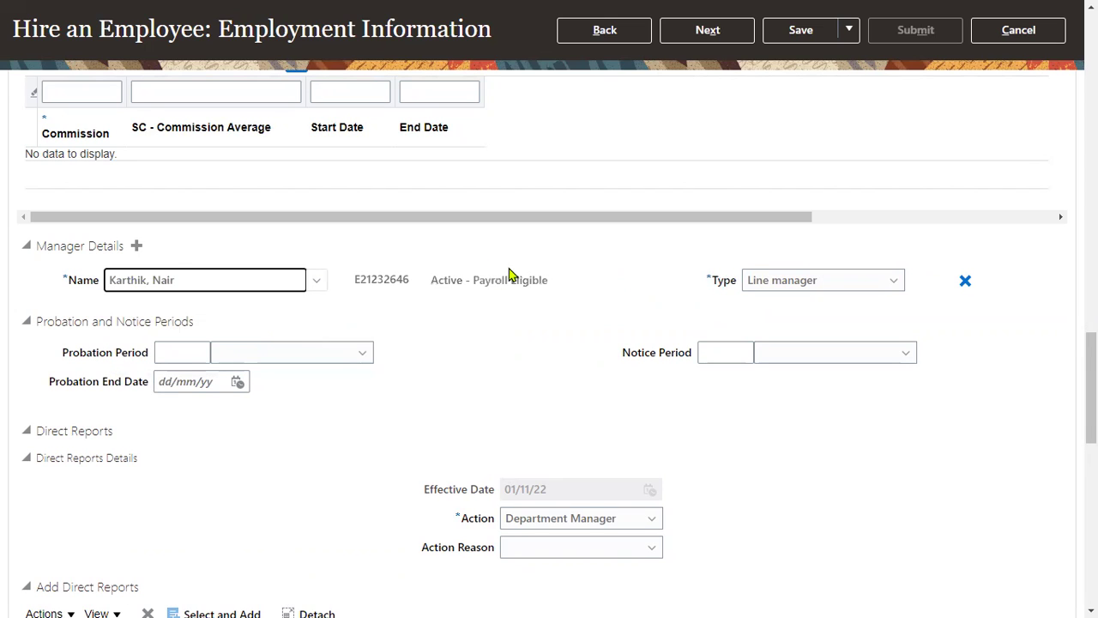
{"action": "scroll", "coordinate": [923, 196], "scroll_direction": "up", "scroll_amount": 15}
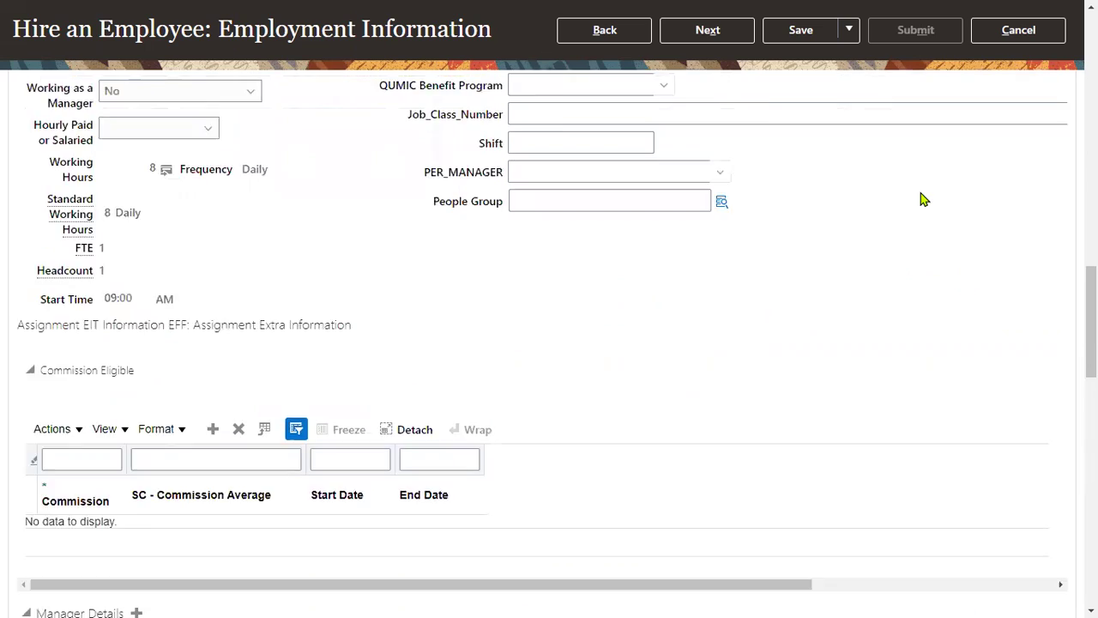
{"action": "left_click", "coordinate": [704, 135]}
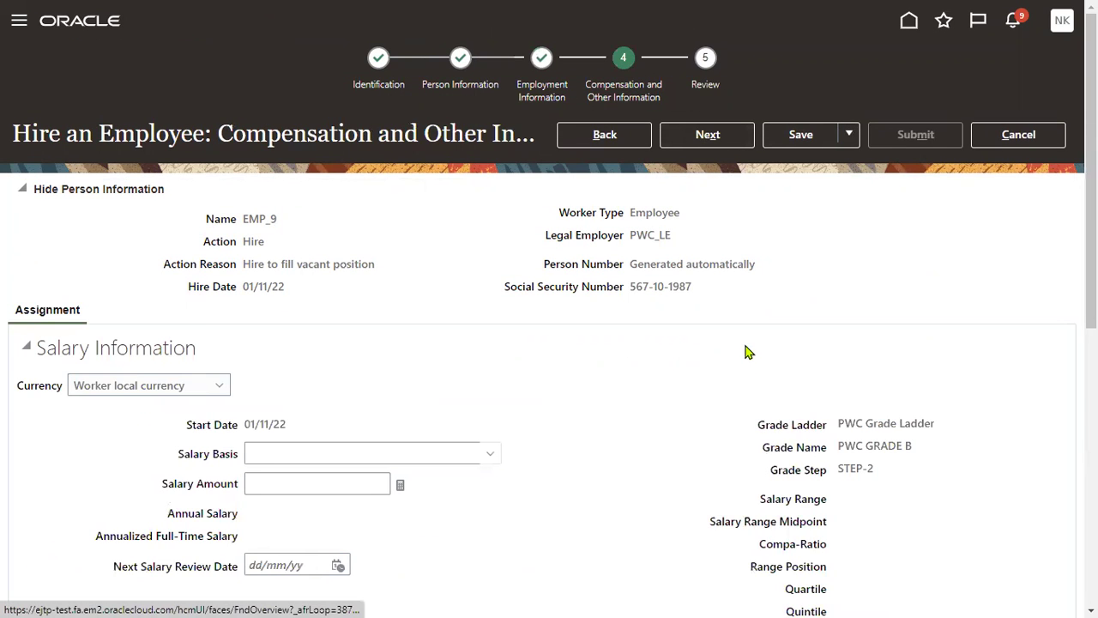
Advance to Review and submit EMP_9's hire, accepting the warning.
{"action": "left_click", "coordinate": [727, 139]}
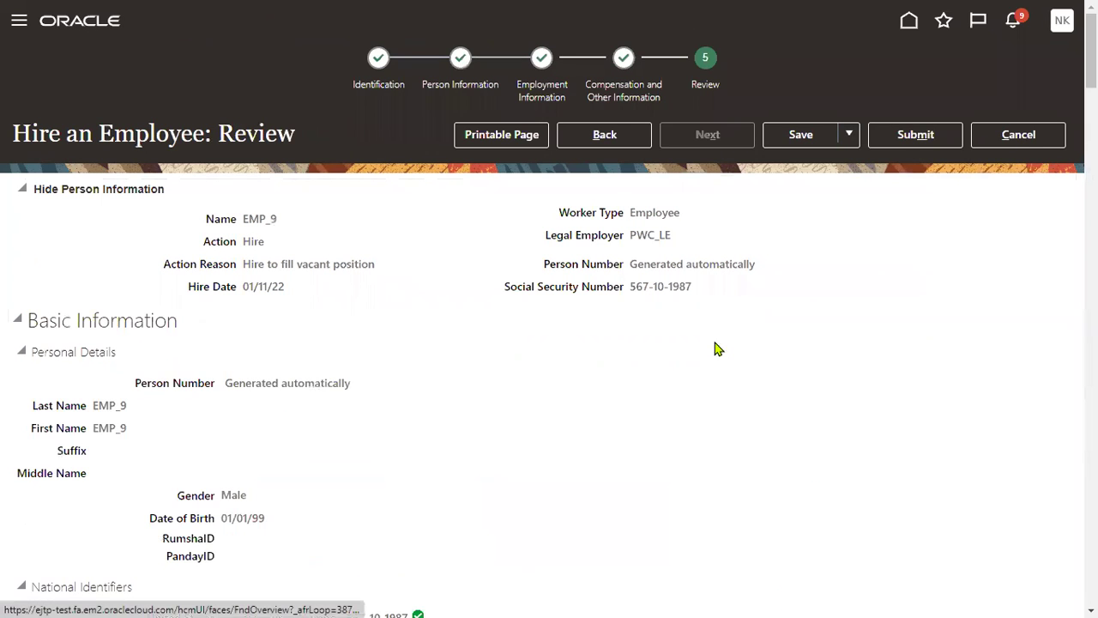
{"action": "left_click", "coordinate": [913, 135]}
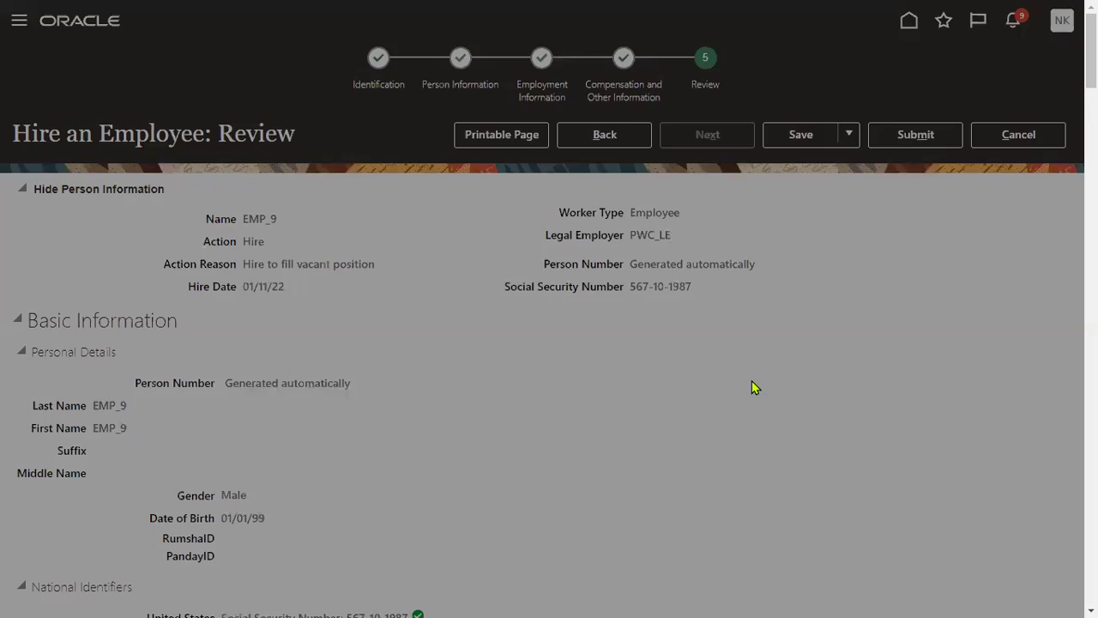
{"action": "left_click", "coordinate": [655, 332]}
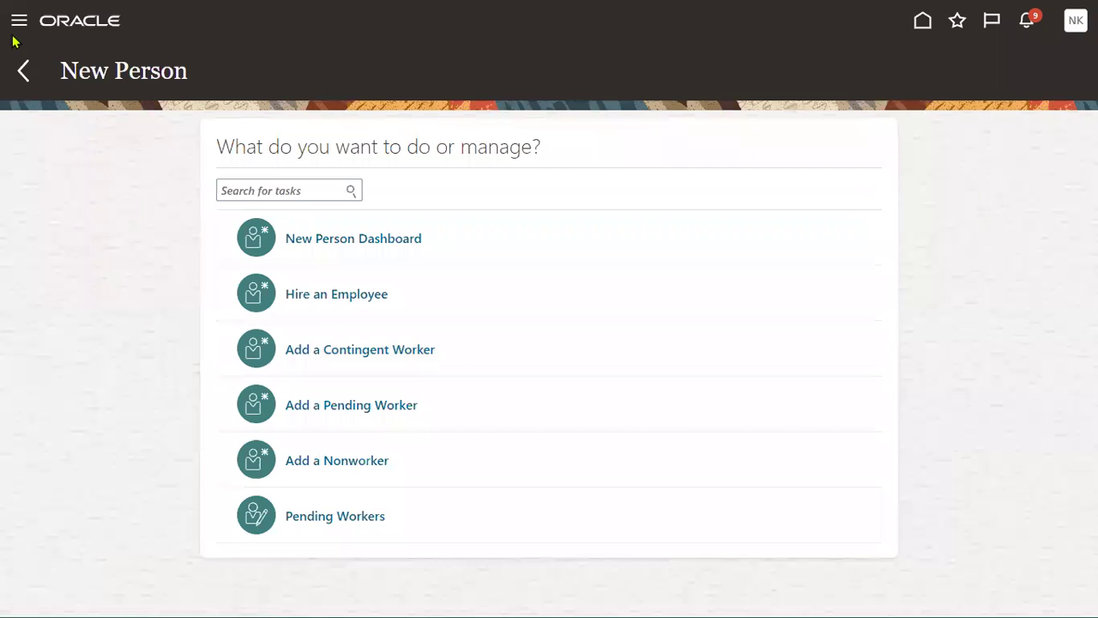
Search Person Management for EMP_9 and open their employment record from the results.
{"action": "left_click", "coordinate": [13, 37]}
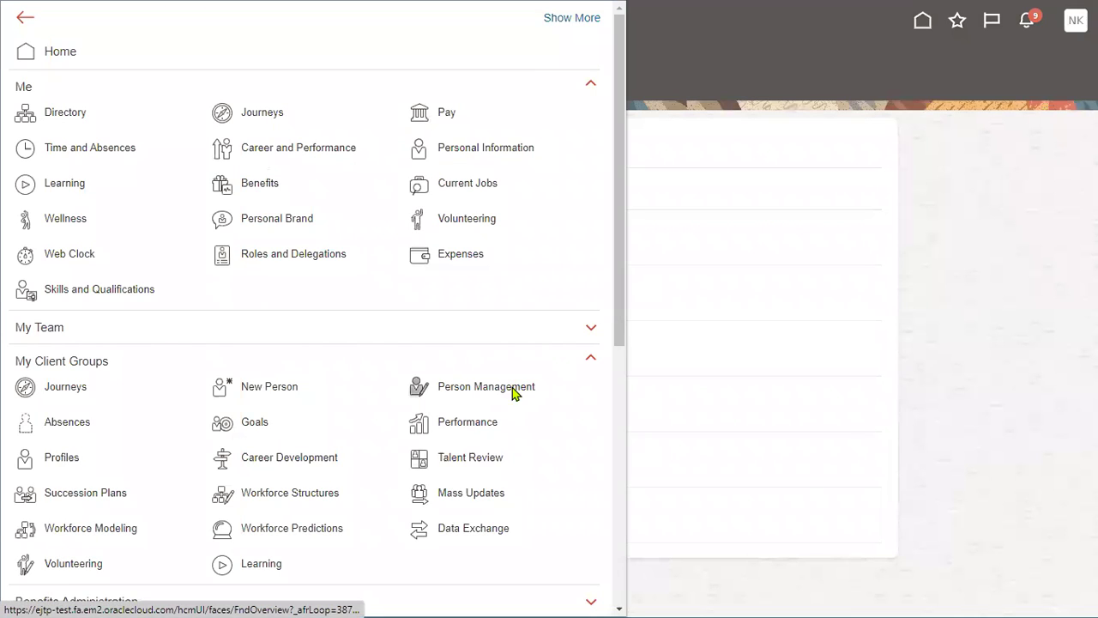
{"action": "left_click", "coordinate": [515, 393]}
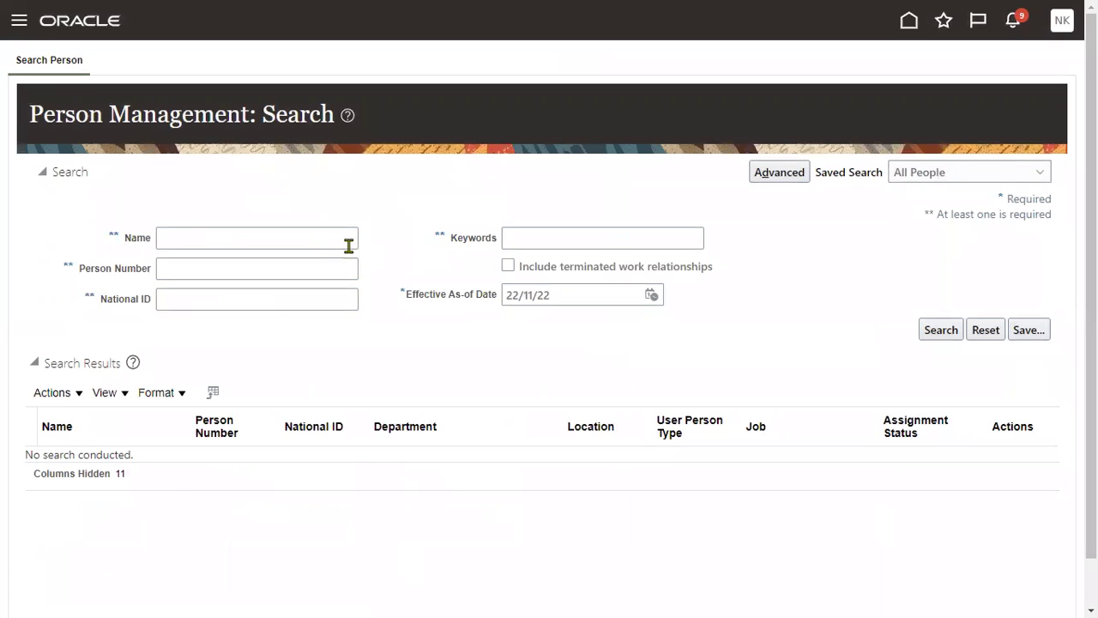
{"action": "left_click", "coordinate": [313, 245]}
{"action": "type", "text": "EMP_9"}
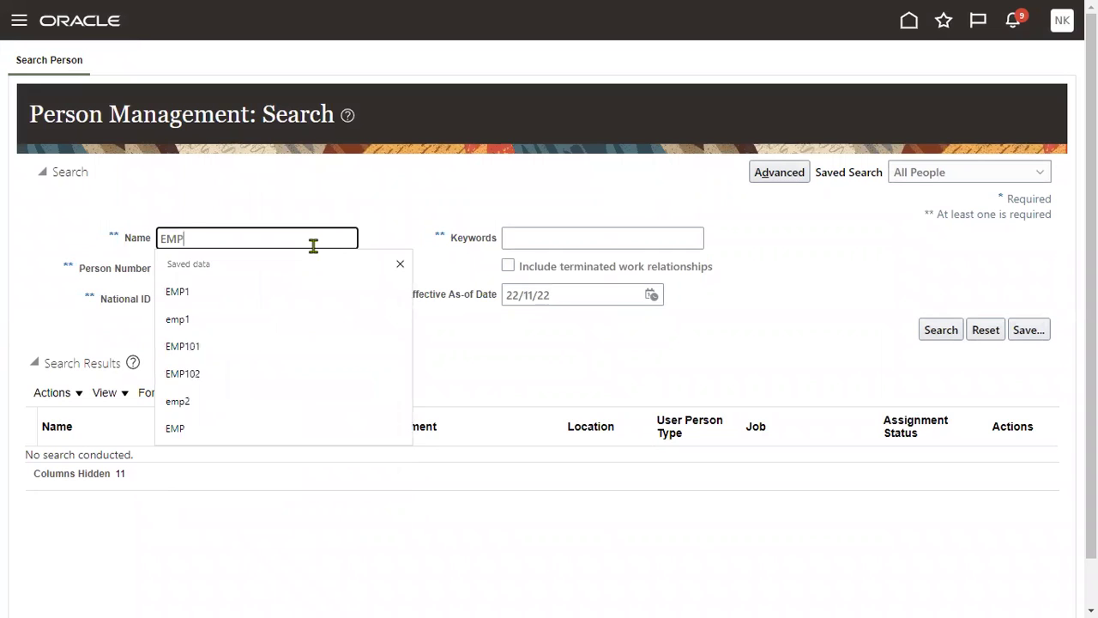
{"action": "left_click", "coordinate": [938, 334]}
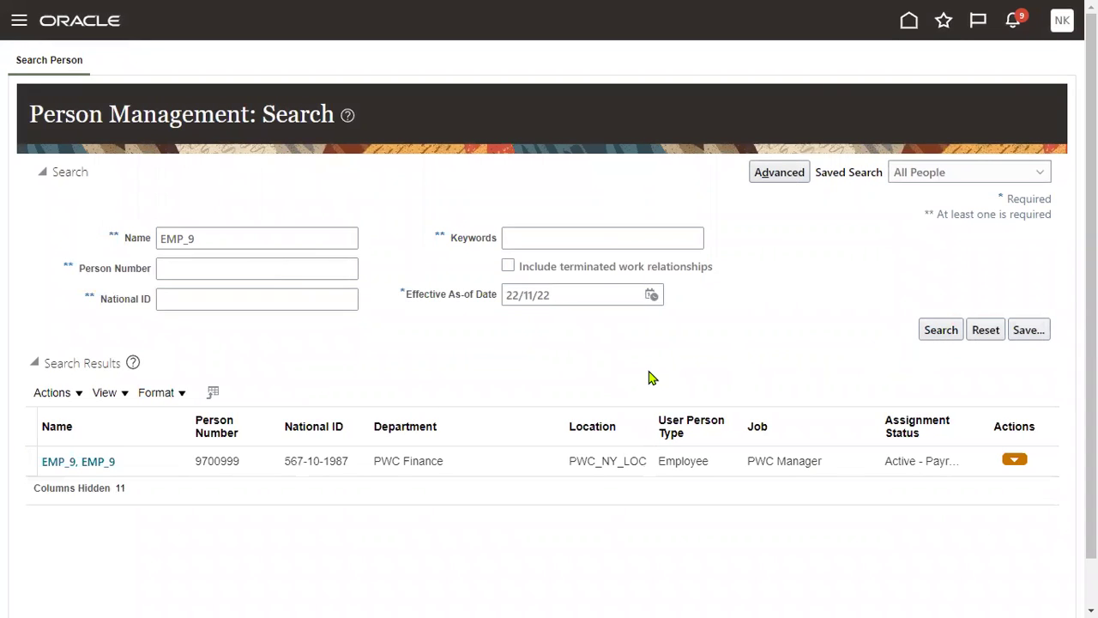
{"action": "left_click", "coordinate": [86, 463]}
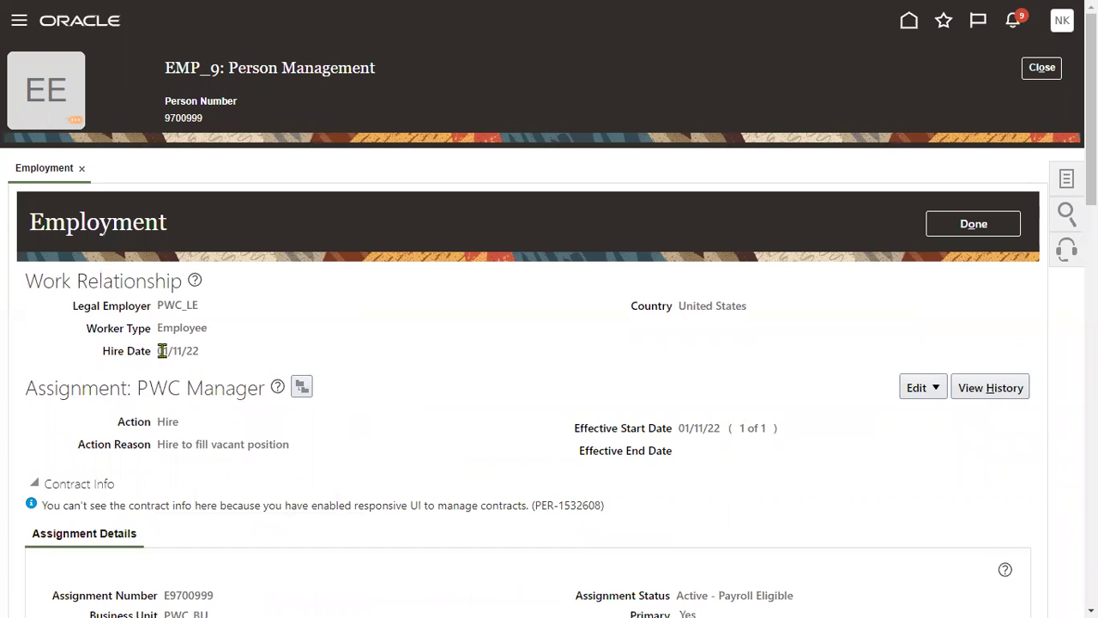
Check EMP_9's 01/11/22 hire date, then open the Work Relationship task for PWC_LE.
{"action": "left_click_drag", "start_coordinate": [161, 350], "coordinate": [200, 351]}
{"action": "left_click", "coordinate": [325, 354]}
{"action": "scroll", "coordinate": [341, 371], "scroll_direction": "down", "scroll_amount": 8}
{"action": "scroll", "coordinate": [339, 369], "scroll_direction": "down", "scroll_amount": 1}
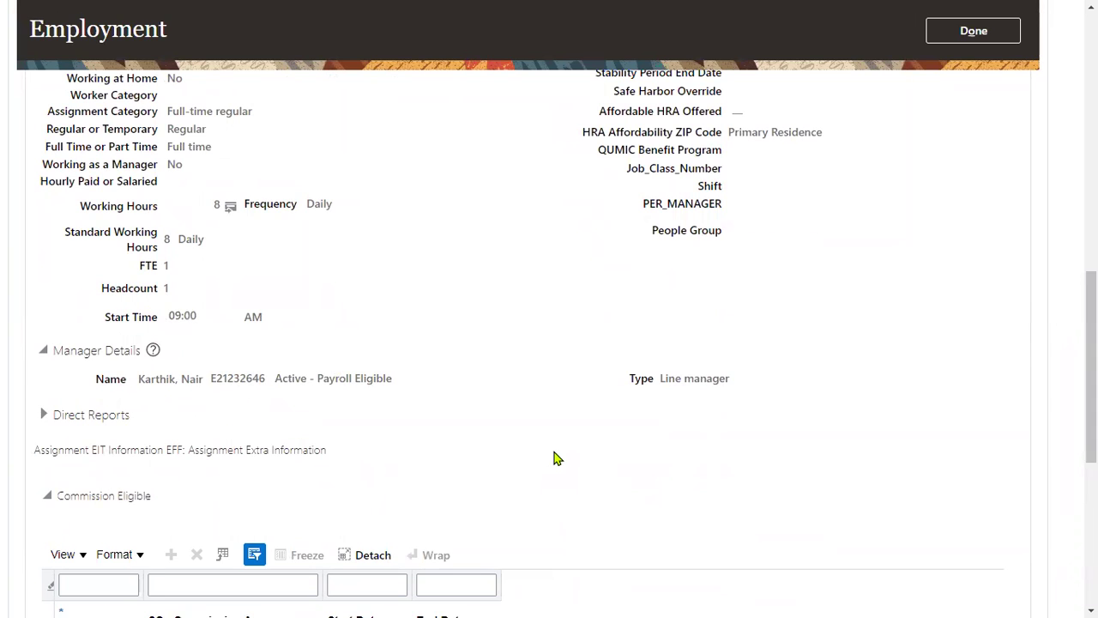
{"action": "scroll", "coordinate": [555, 456], "scroll_direction": "up", "scroll_amount": 10}
{"action": "left_click", "coordinate": [1067, 181]}
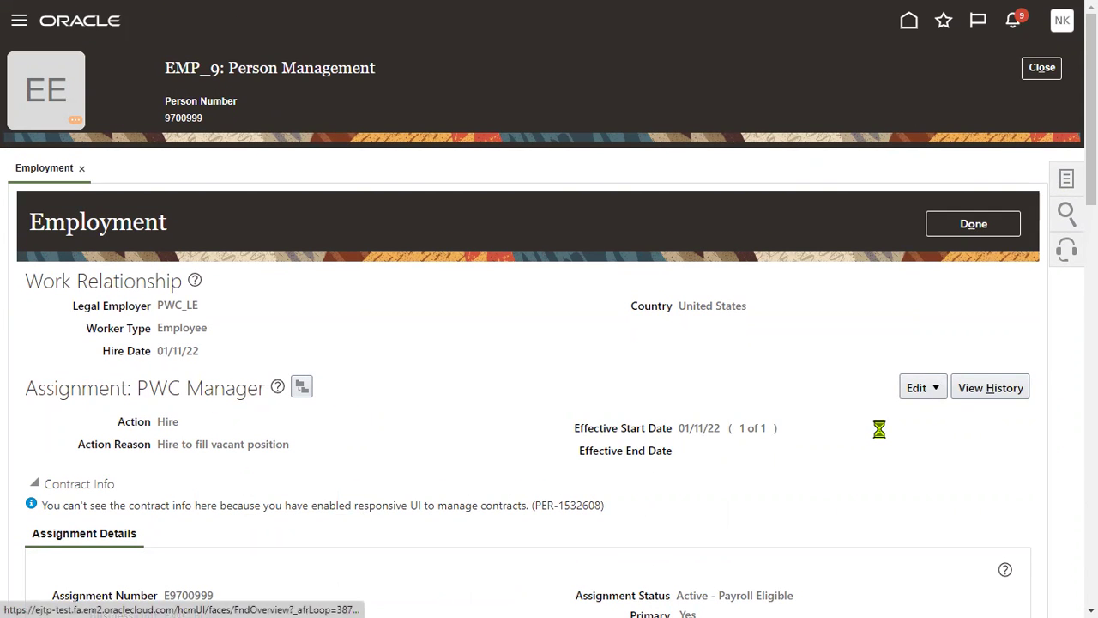
{"action": "scroll", "coordinate": [972, 485], "scroll_direction": "down", "scroll_amount": 1}
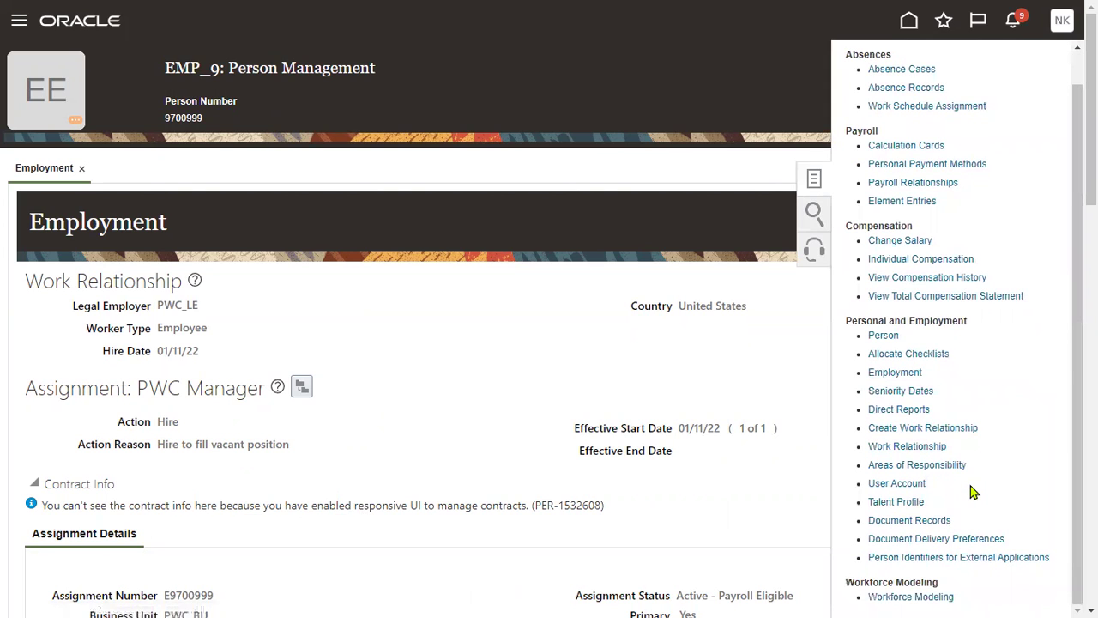
{"action": "left_click", "coordinate": [933, 447]}
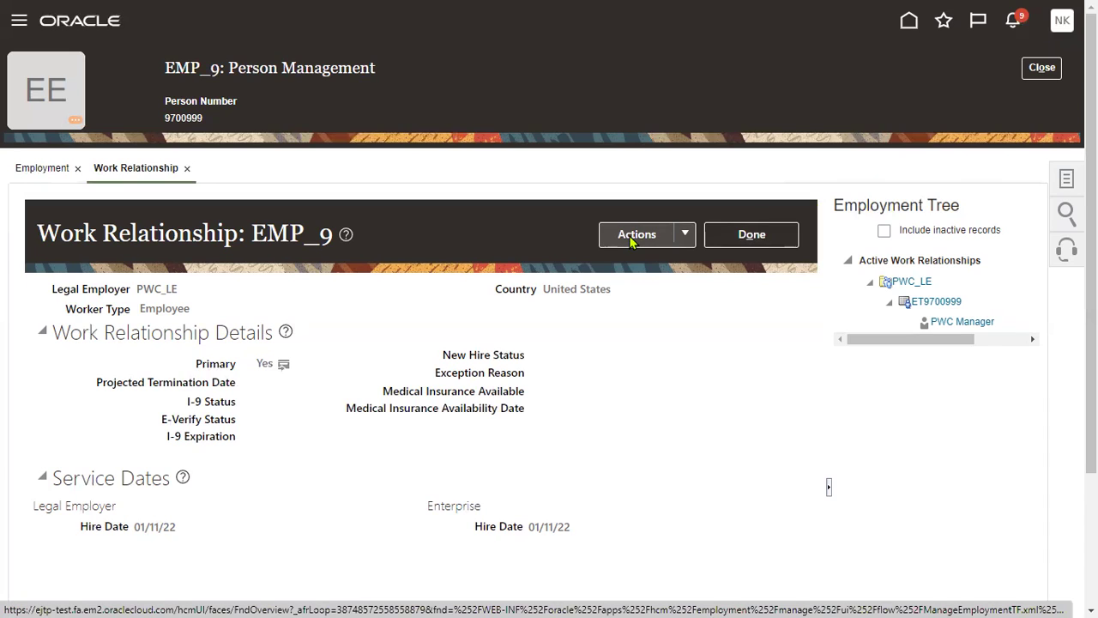
Start terminating EMP_9's work relationship with a termination date of 01/12/22.
{"action": "left_click", "coordinate": [693, 238]}
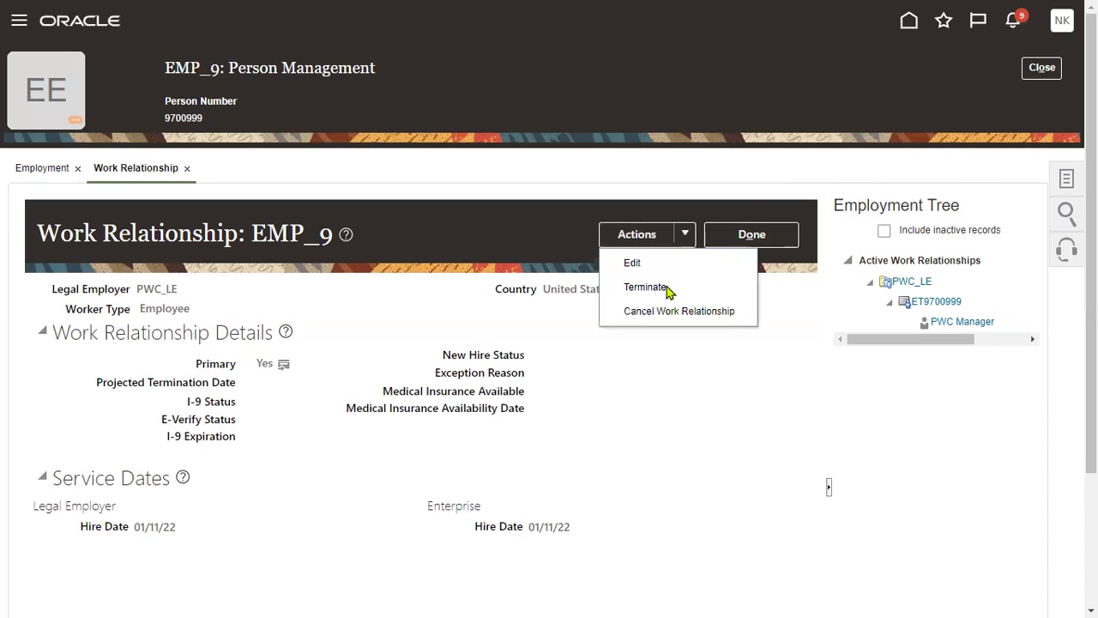
{"action": "left_click", "coordinate": [667, 290]}
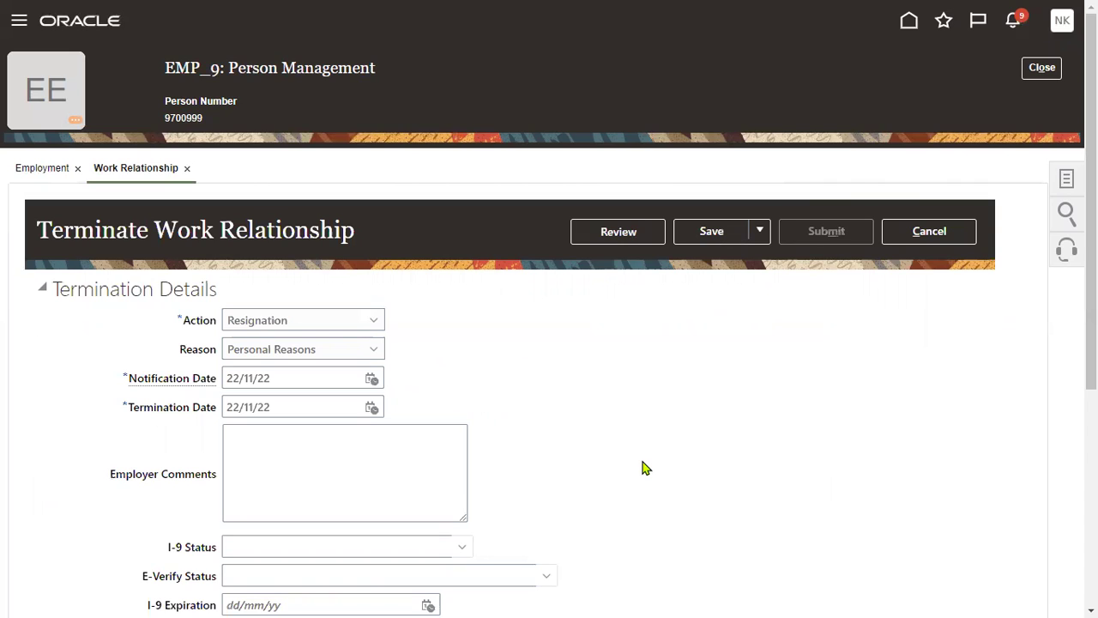
{"action": "left_click", "coordinate": [373, 409]}
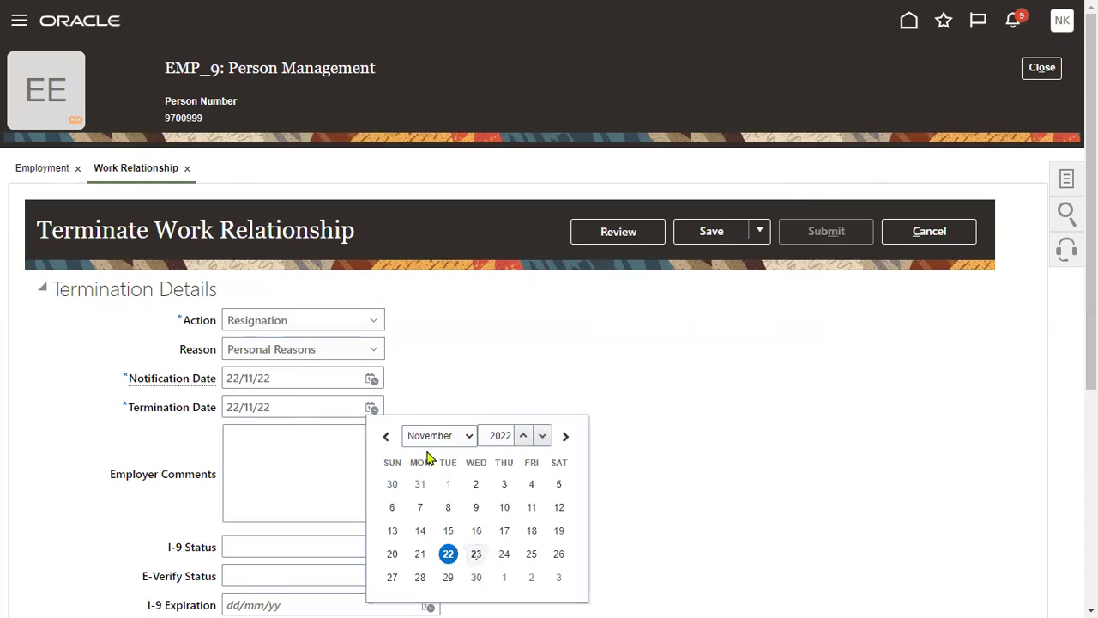
{"action": "left_click", "coordinate": [470, 438]}
{"action": "left_click", "coordinate": [466, 413]}
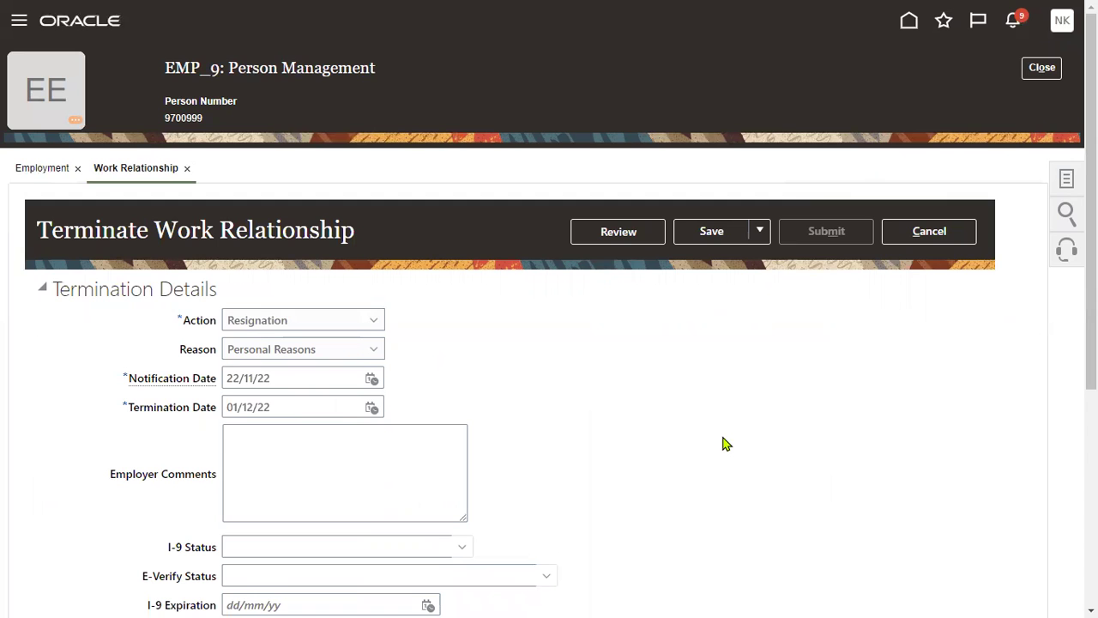
Set Recommended for Rehire to Yes on the termination form, after briefly trying No.
{"action": "scroll", "coordinate": [575, 434], "scroll_direction": "down", "scroll_amount": 4}
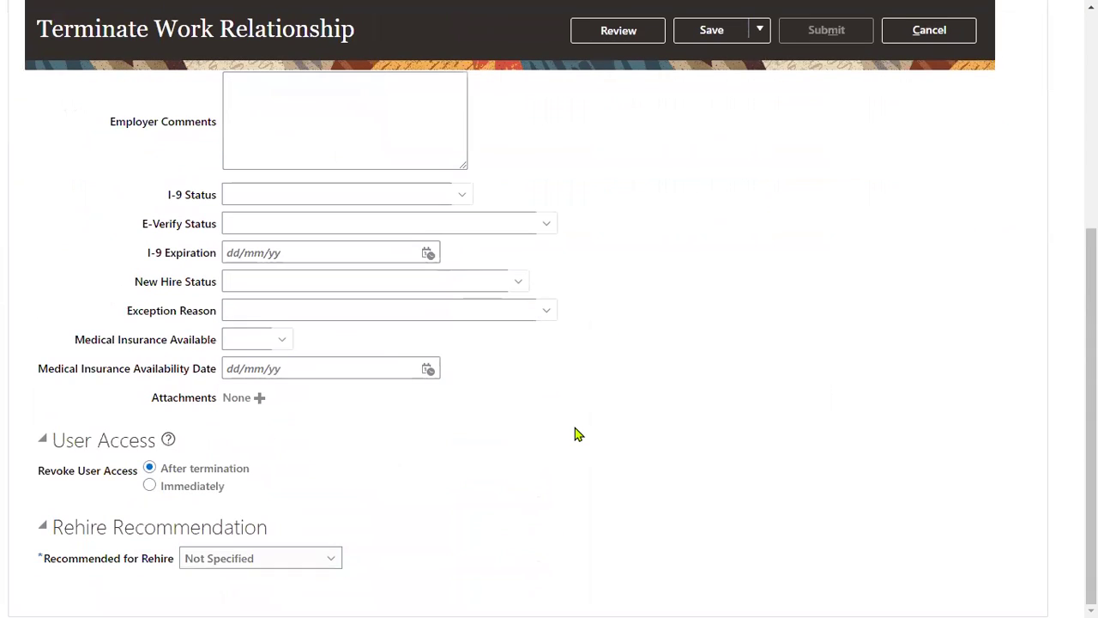
{"action": "scroll", "coordinate": [620, 375], "scroll_direction": "up", "scroll_amount": 4}
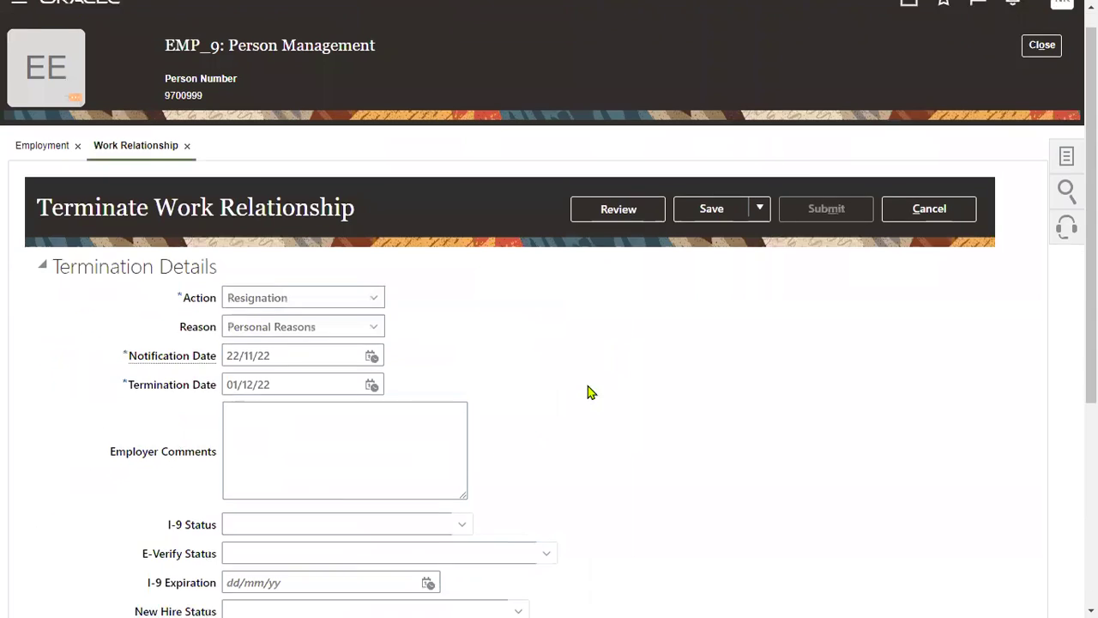
{"action": "scroll", "coordinate": [588, 387], "scroll_direction": "down", "scroll_amount": 4}
{"action": "left_click", "coordinate": [309, 563]}
{"action": "left_click", "coordinate": [225, 529]}
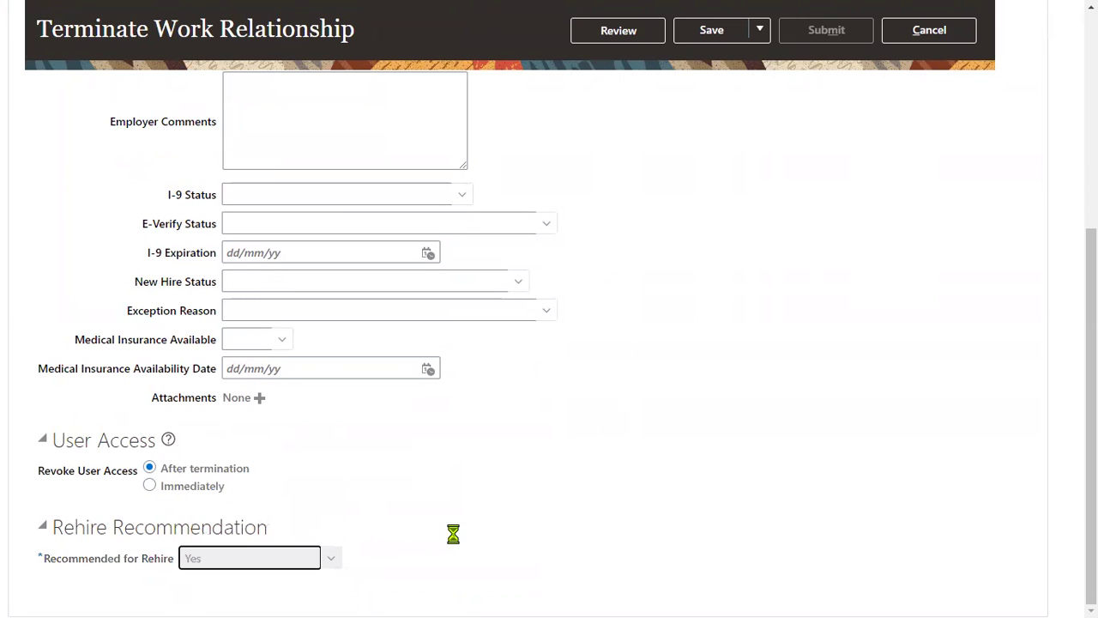
{"action": "left_click", "coordinate": [292, 559]}
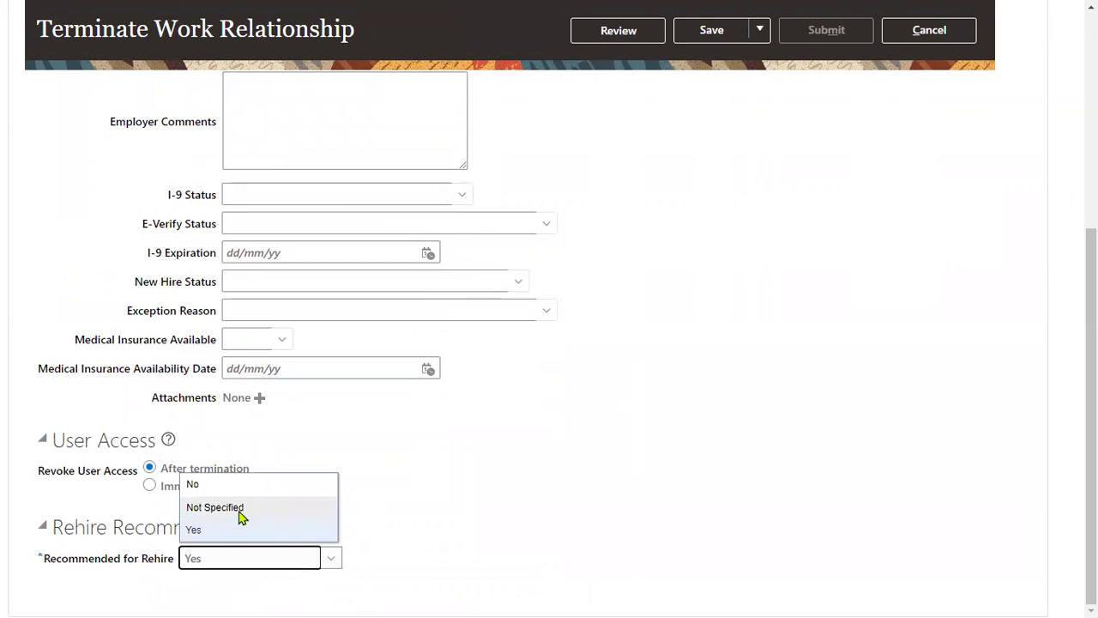
{"action": "left_click", "coordinate": [239, 486]}
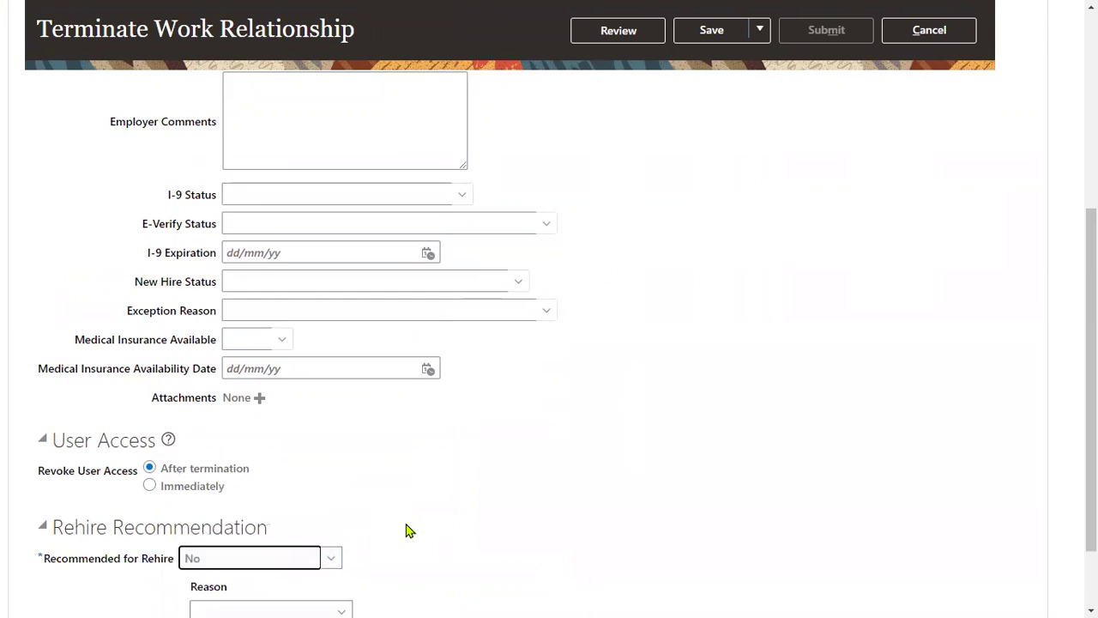
{"action": "scroll", "coordinate": [406, 531], "scroll_direction": "down", "scroll_amount": 1}
{"action": "left_click", "coordinate": [247, 524]}
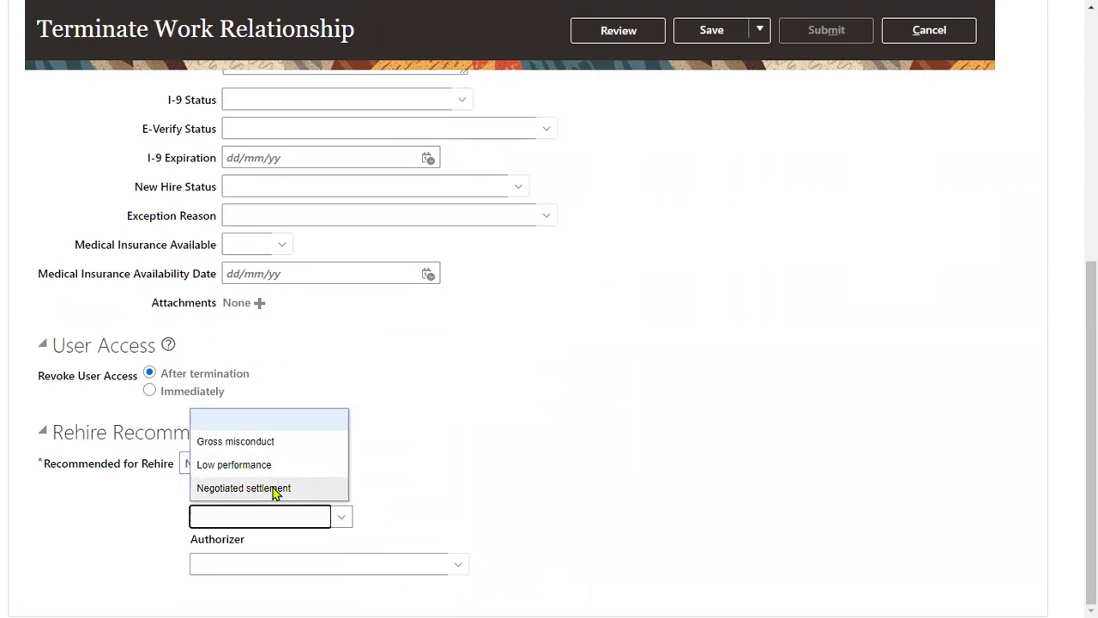
{"action": "left_click", "coordinate": [393, 508]}
{"action": "left_click", "coordinate": [255, 562]}
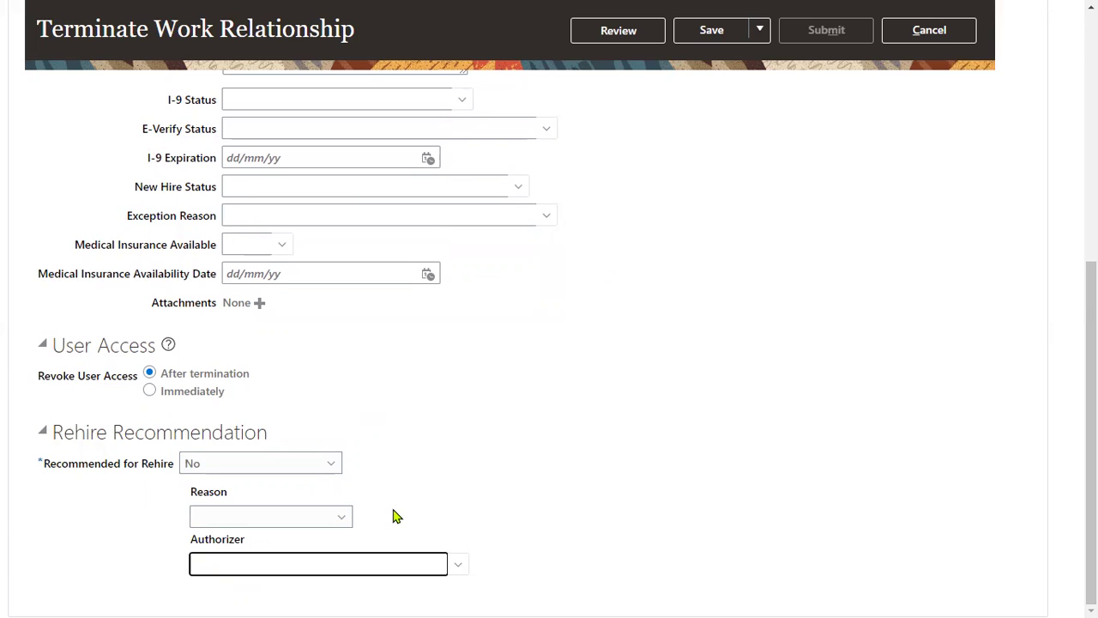
{"action": "left_click", "coordinate": [283, 464]}
{"action": "left_click", "coordinate": [232, 529]}
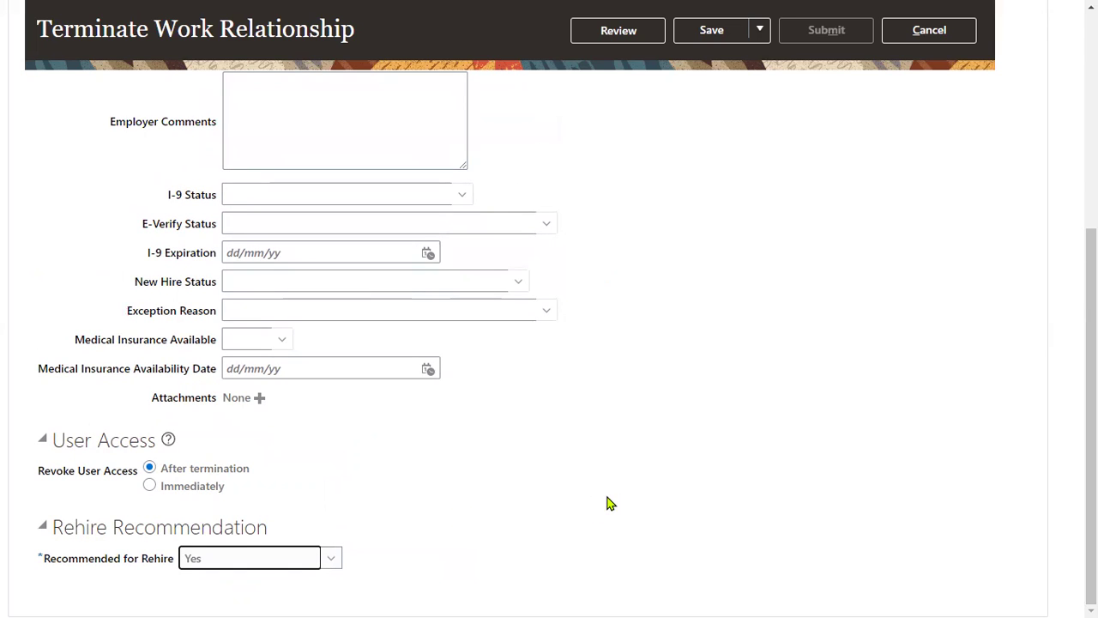
{"action": "scroll", "coordinate": [693, 368], "scroll_direction": "up", "scroll_amount": 5}
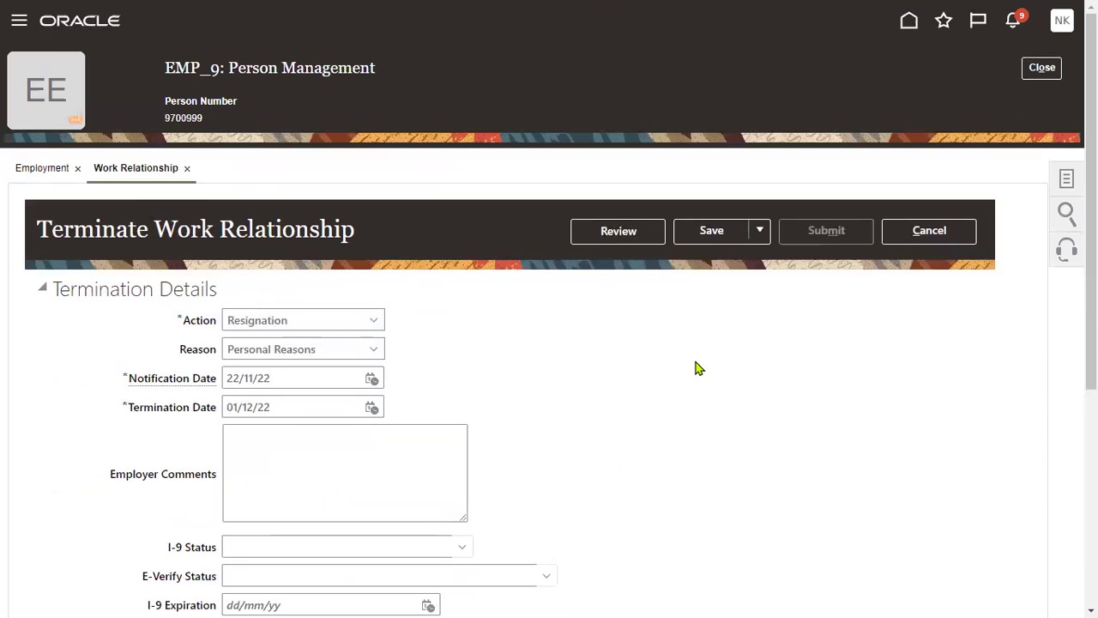
Review and submit the 01/12/22 resignation termination, confirming the warning and acknowledgment, then finish.
{"action": "left_click", "coordinate": [625, 234]}
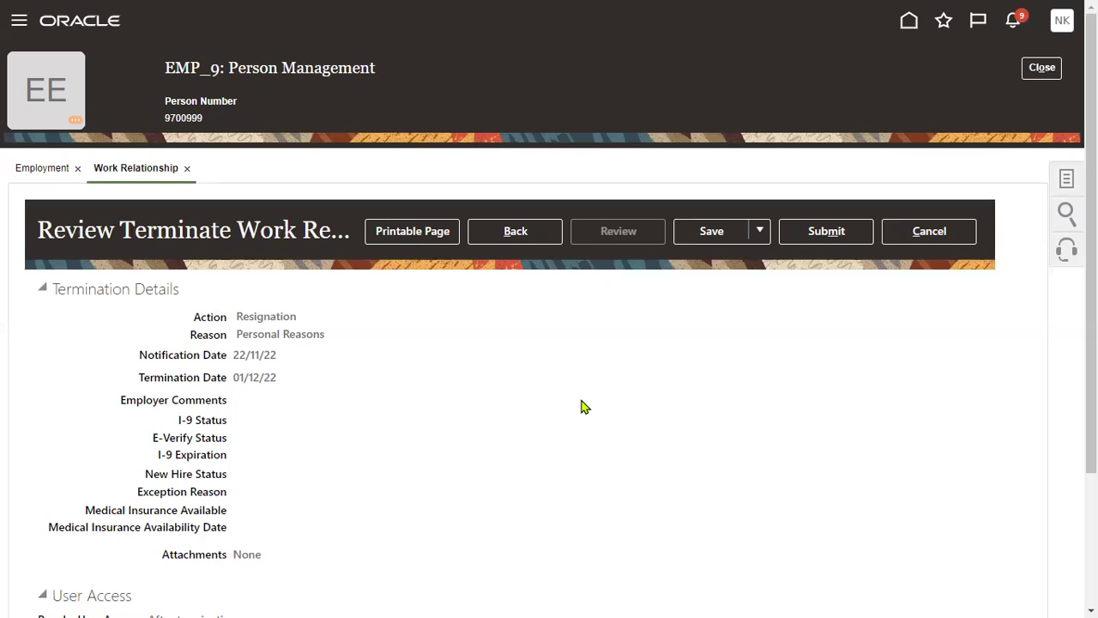
{"action": "left_click", "coordinate": [835, 235]}
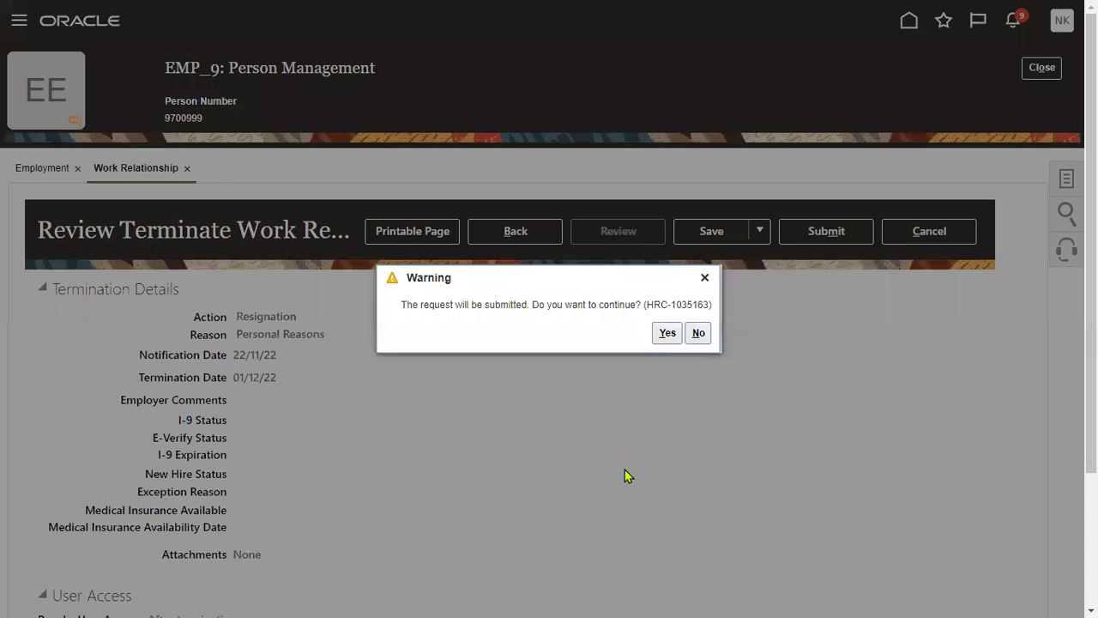
{"action": "left_click", "coordinate": [666, 337]}
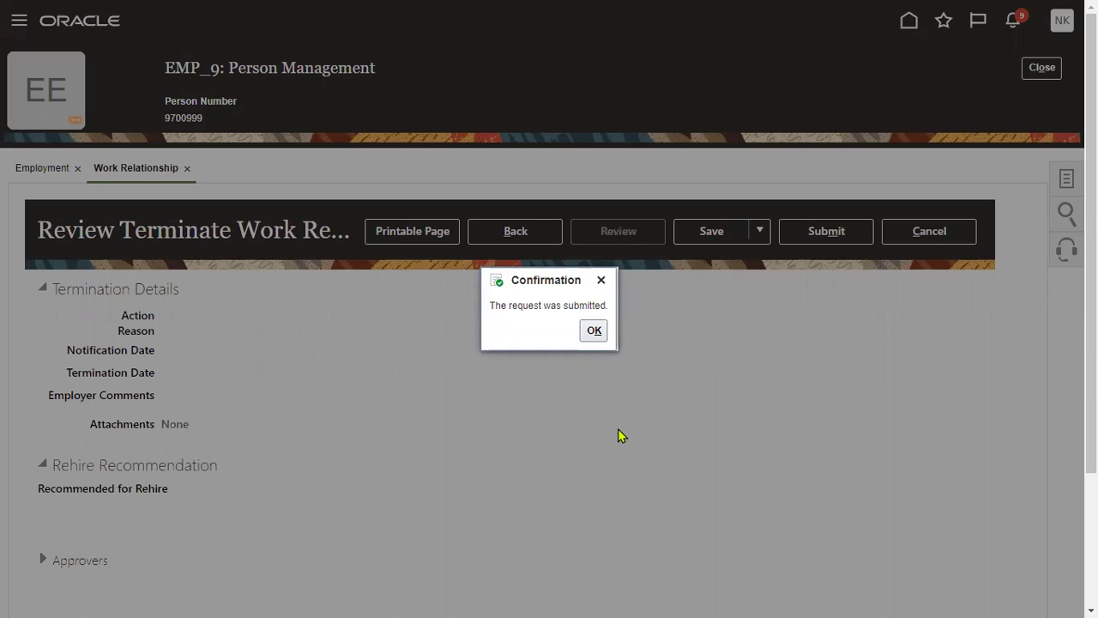
{"action": "left_click", "coordinate": [593, 330]}
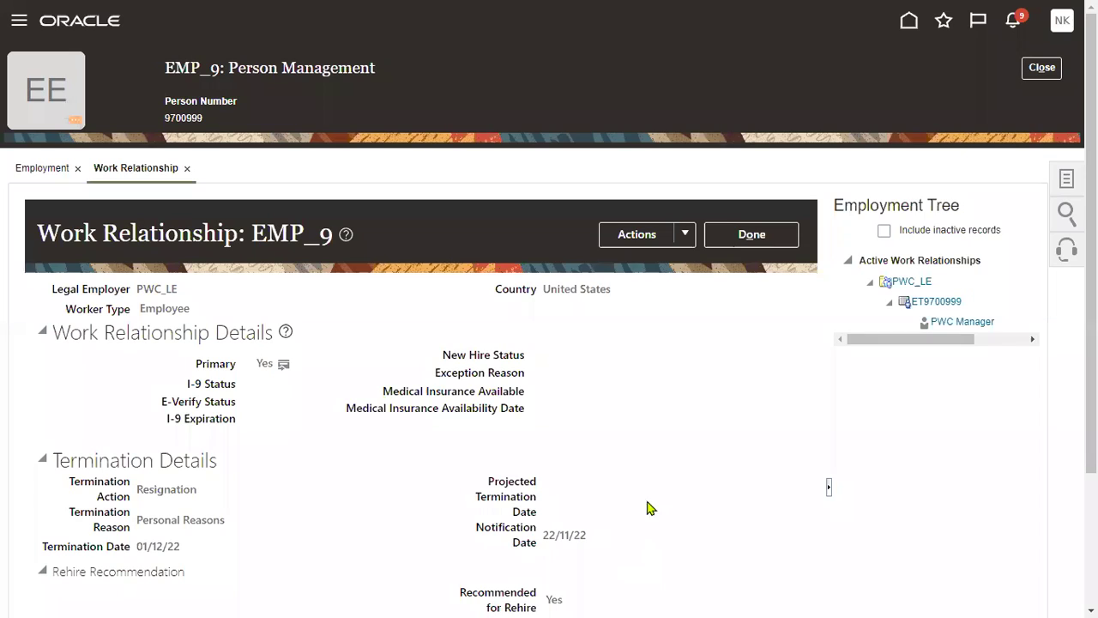
{"action": "left_click", "coordinate": [753, 234]}
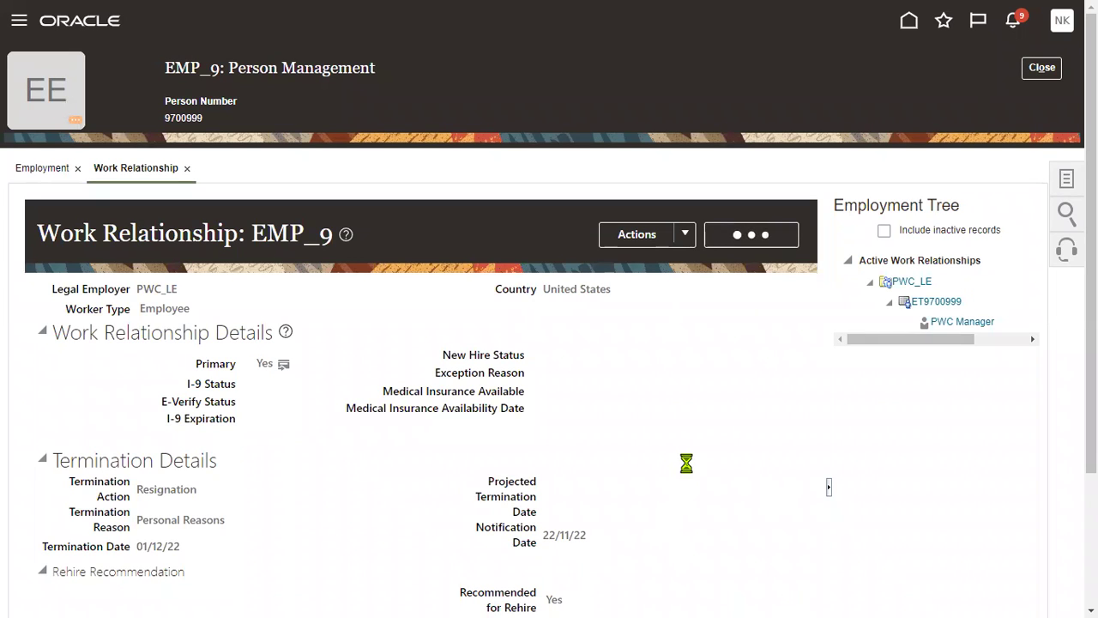
Search for emp_9 as of 01/12/22, including terminated work relationships.
{"action": "left_click", "coordinate": [974, 224]}
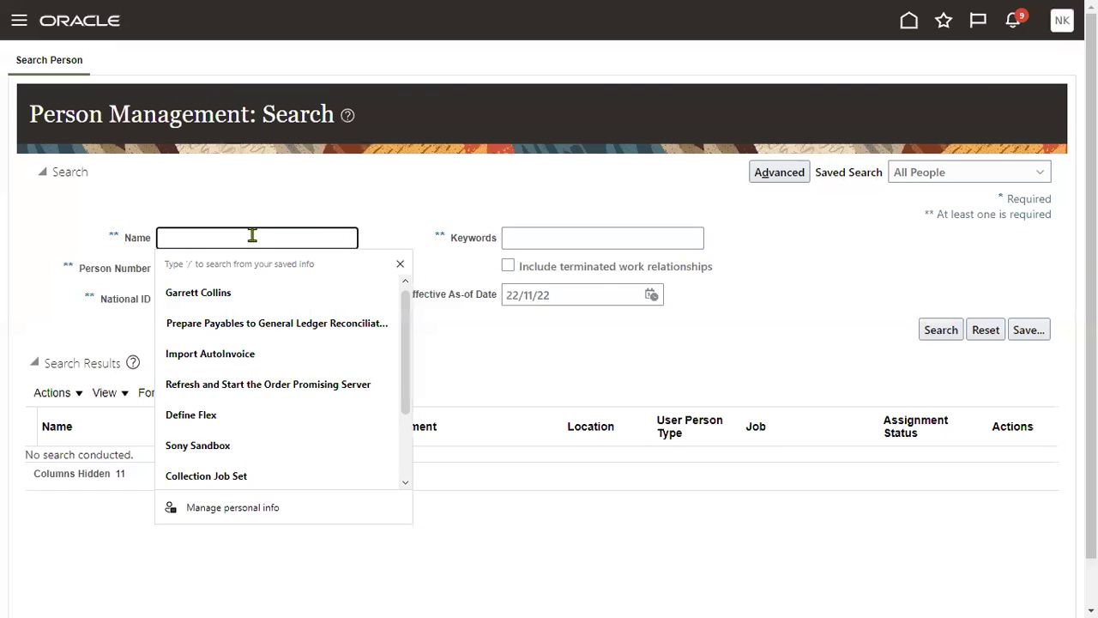
{"action": "type", "text": "emp_9"}
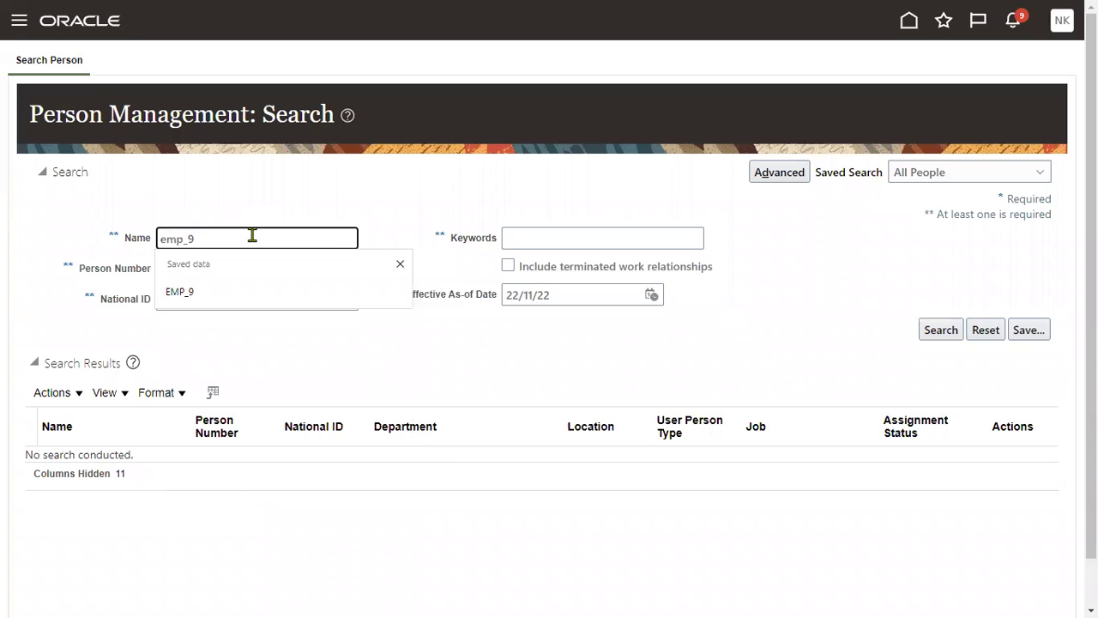
{"action": "key", "text": "Return"}
{"action": "left_click", "coordinate": [651, 296]}
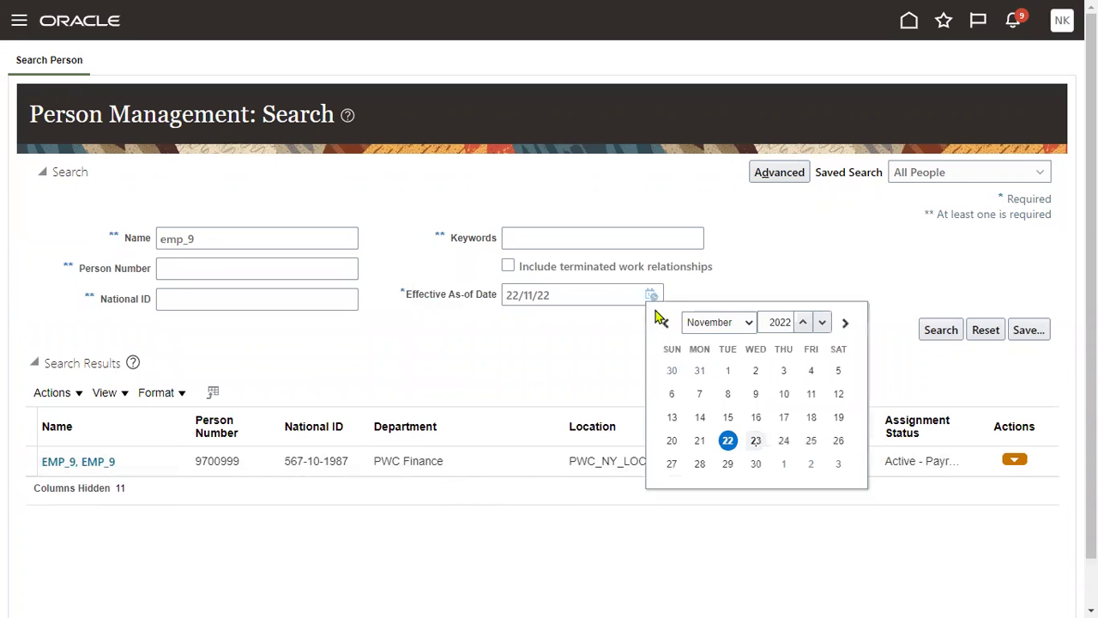
{"action": "left_click", "coordinate": [738, 324]}
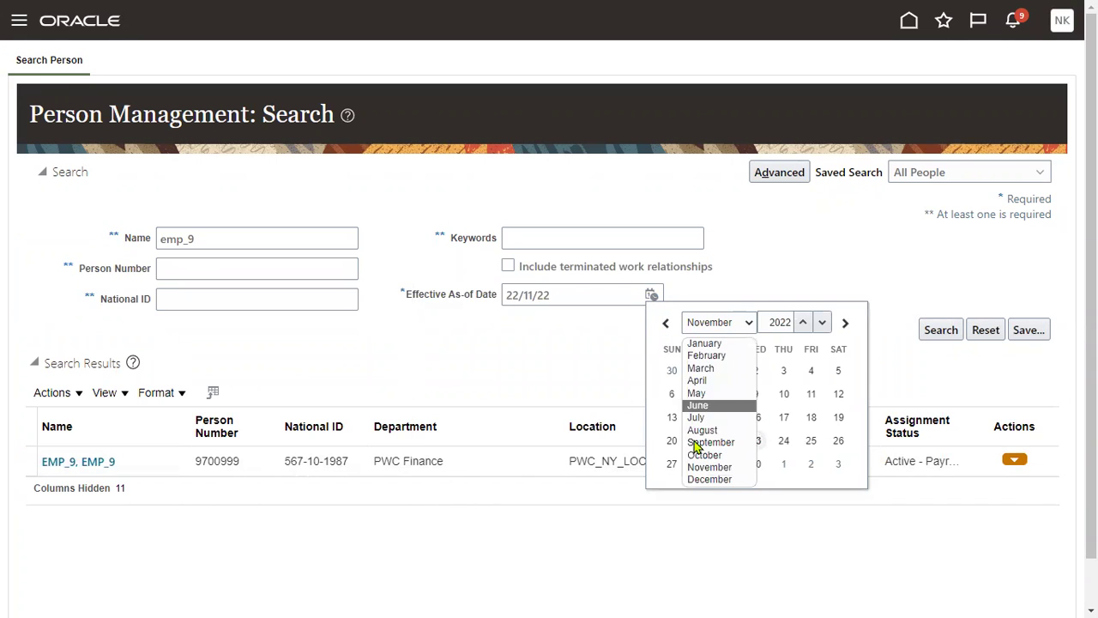
{"action": "left_click", "coordinate": [709, 479]}
{"action": "left_click", "coordinate": [783, 371]}
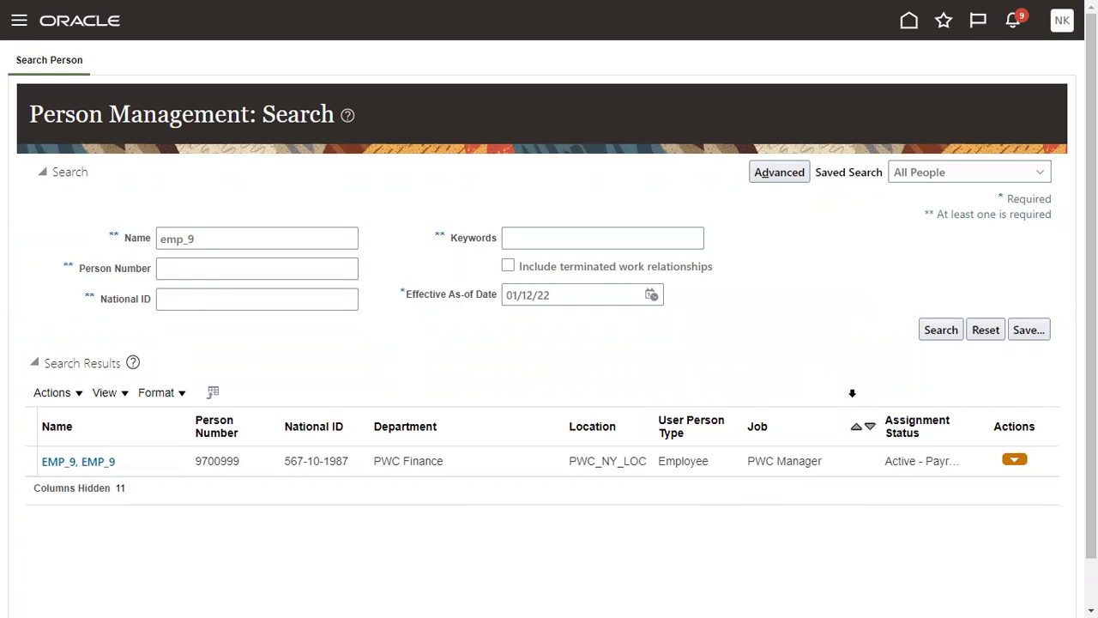
{"action": "left_click", "coordinate": [589, 269]}
Rerun the EMP_9 search as of 02/12/22 and select the result row.
{"action": "left_click", "coordinate": [653, 296]}
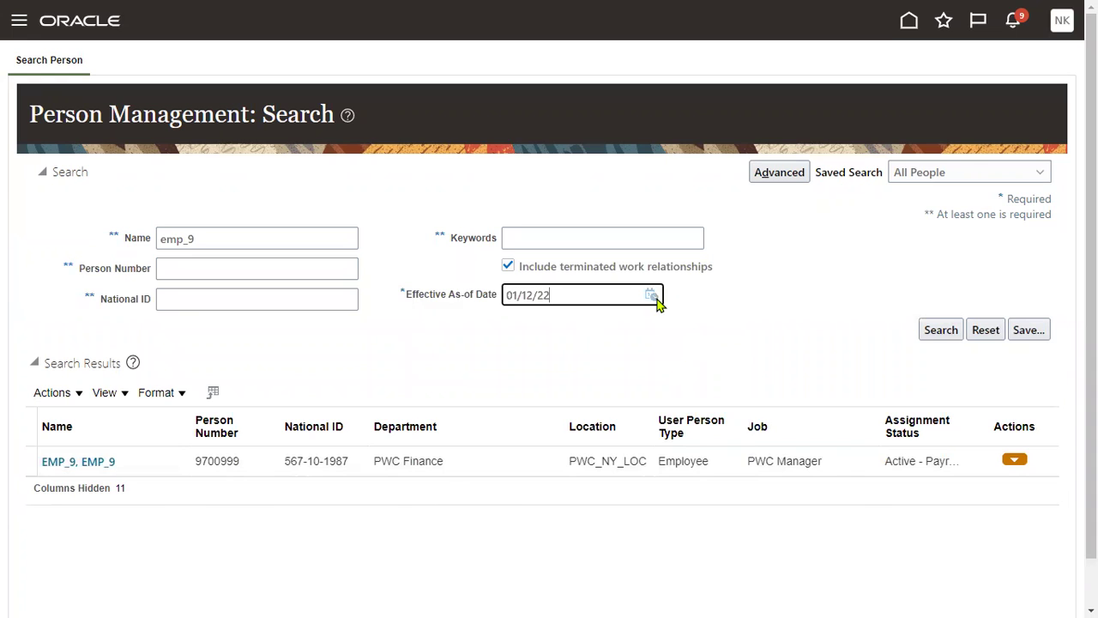
{"action": "left_click", "coordinate": [809, 371]}
{"action": "left_click", "coordinate": [931, 333]}
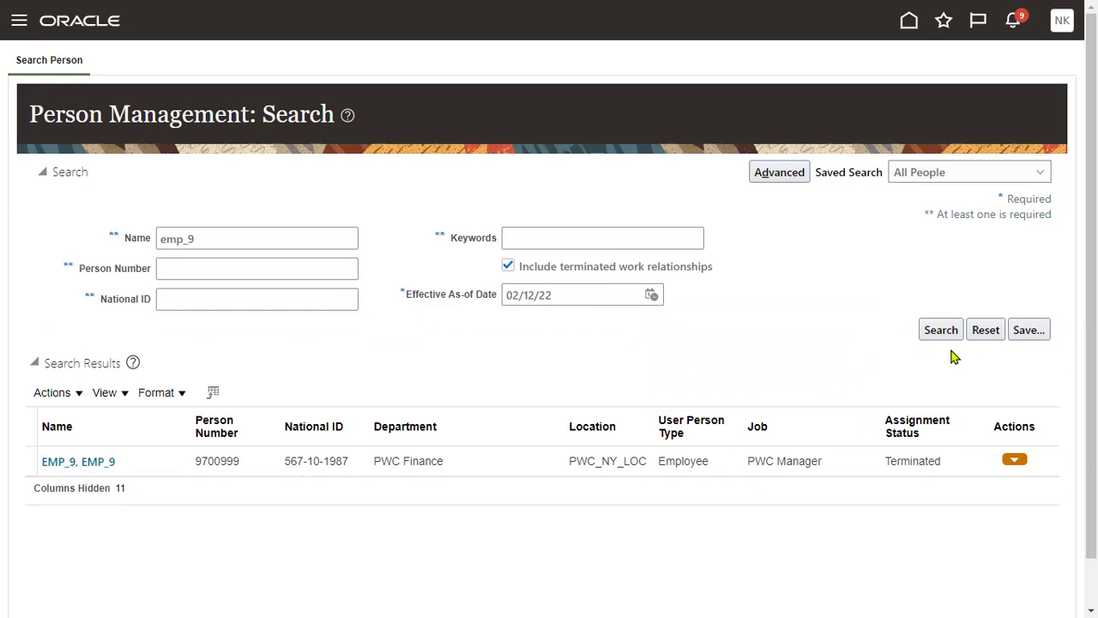
{"action": "left_click", "coordinate": [875, 468]}
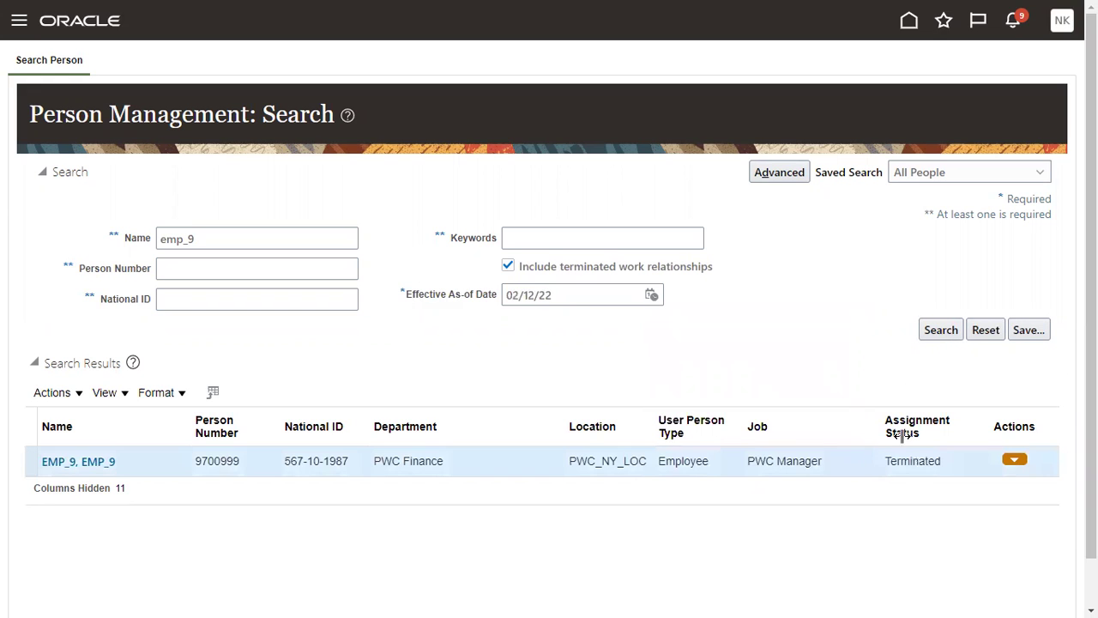
{"action": "left_click", "coordinate": [939, 334]}
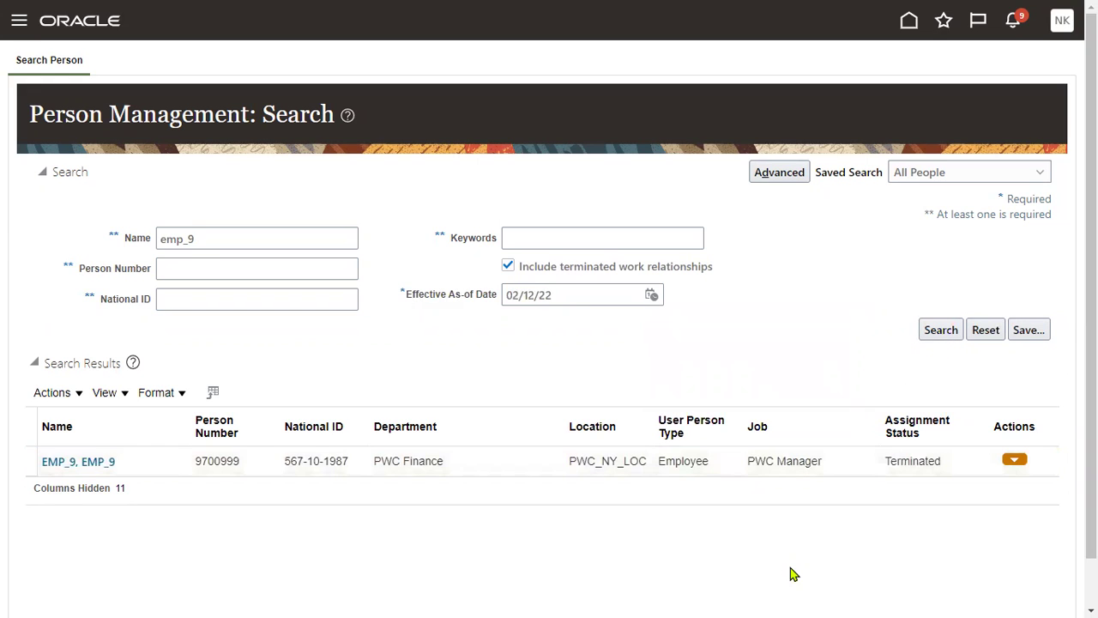
{"action": "left_click", "coordinate": [937, 334]}
{"action": "left_click", "coordinate": [944, 331]}
Compare EMP_9's status by searching as of 01/12/22 and again as of 02/12/22.
{"action": "left_click", "coordinate": [657, 294]}
{"action": "left_click", "coordinate": [654, 294]}
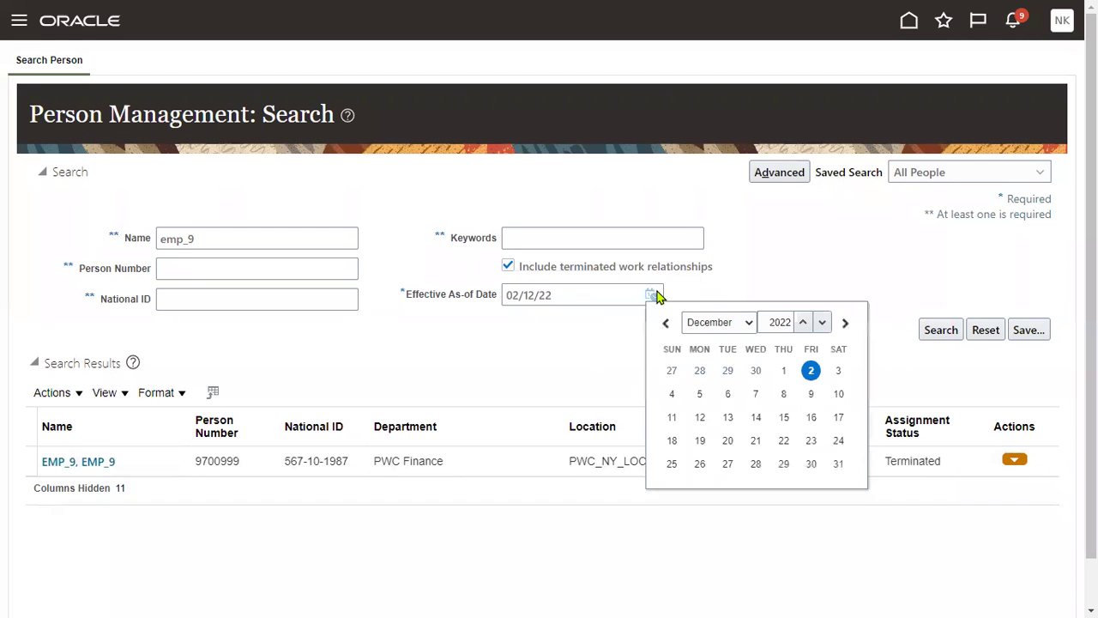
{"action": "left_click", "coordinate": [781, 369]}
{"action": "left_click", "coordinate": [928, 332]}
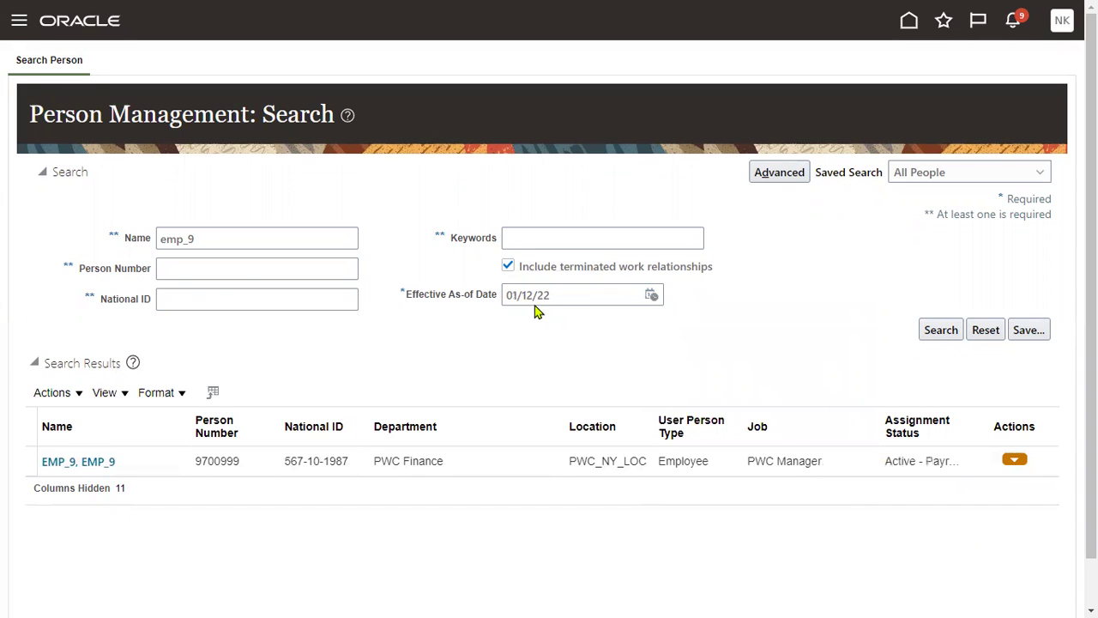
{"action": "left_click", "coordinate": [654, 295]}
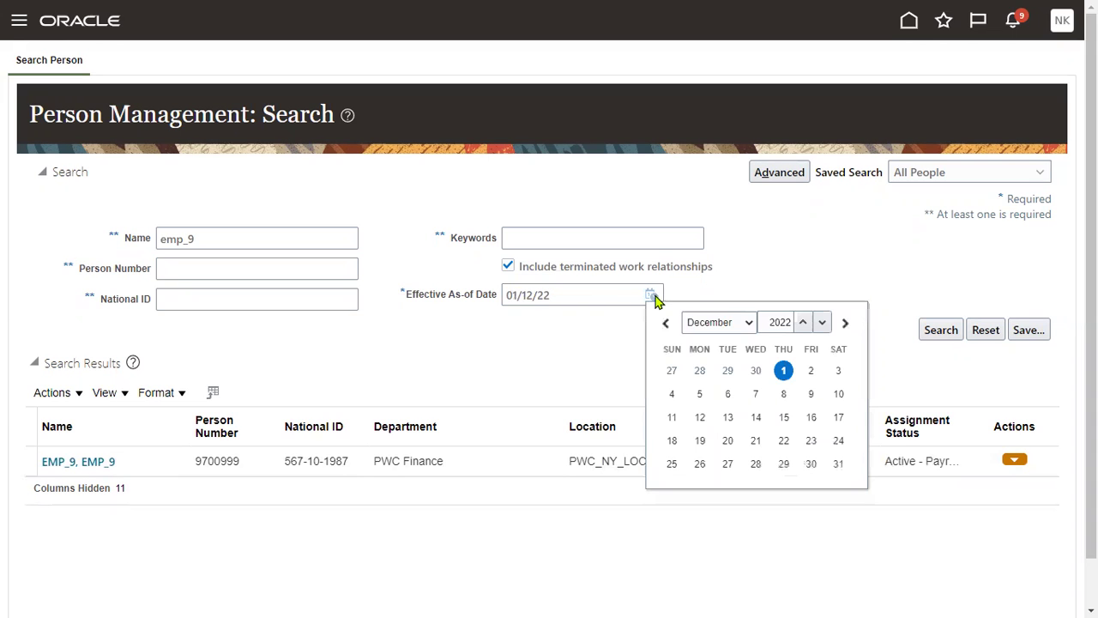
{"action": "left_click", "coordinate": [811, 371]}
{"action": "left_click", "coordinate": [936, 335]}
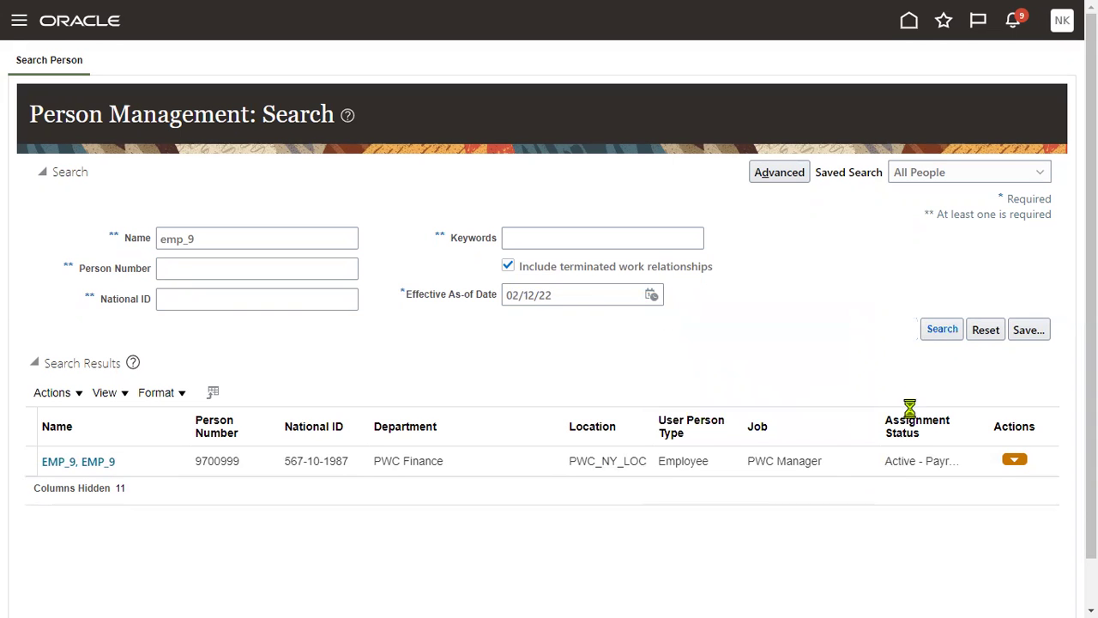
Confirm EMP_9's Terminated status and start Create Work Relationship from the tasks panel.
{"action": "double_click", "coordinate": [909, 464]}
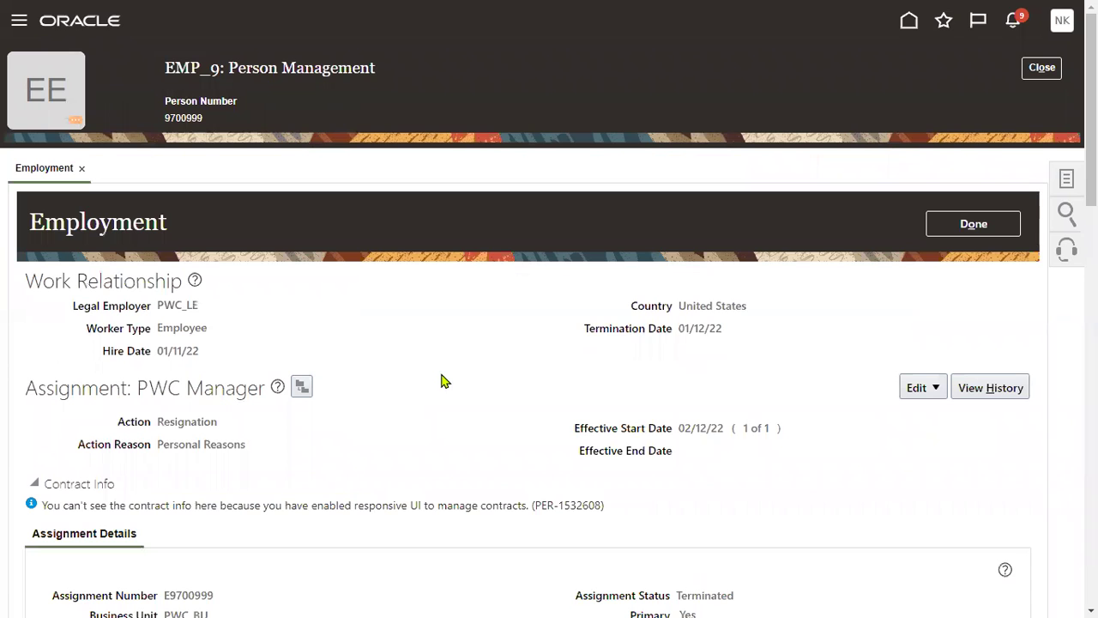
{"action": "left_click", "coordinate": [1065, 181]}
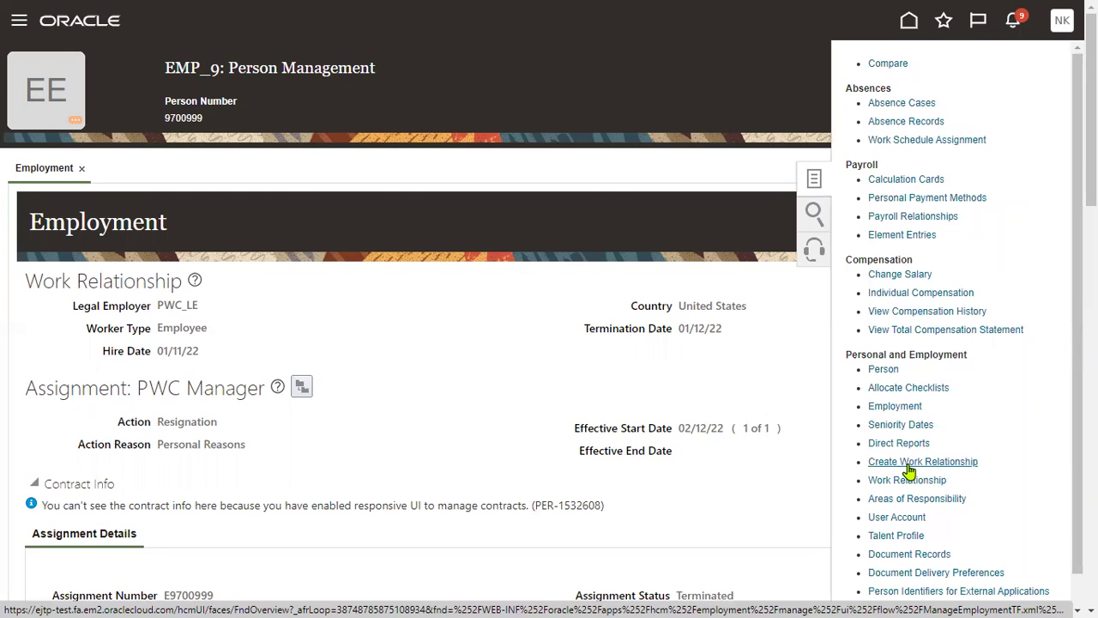
{"action": "left_click", "coordinate": [907, 464]}
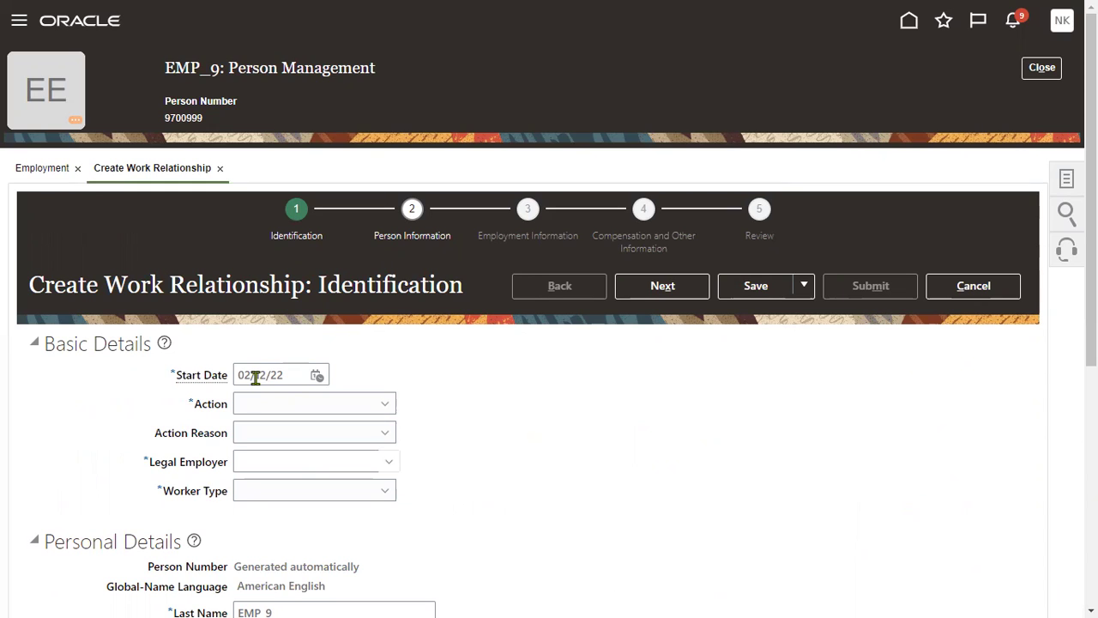
Set the new work relationship's start date to 01/02/23.
{"action": "left_click", "coordinate": [315, 378]}
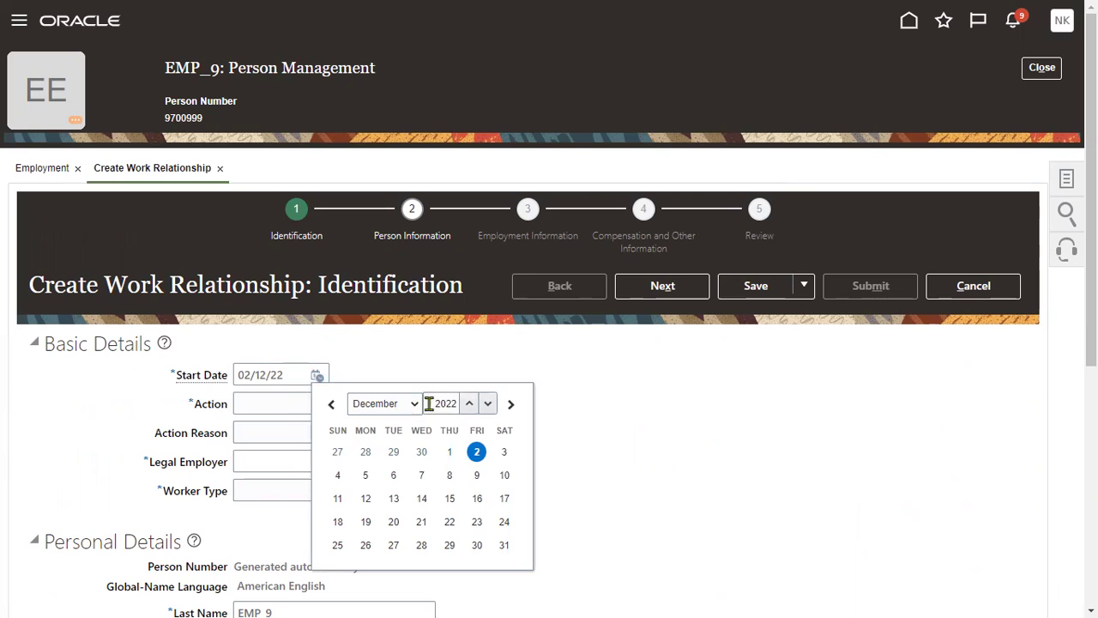
{"action": "left_click", "coordinate": [469, 403]}
{"action": "left_click", "coordinate": [414, 409]}
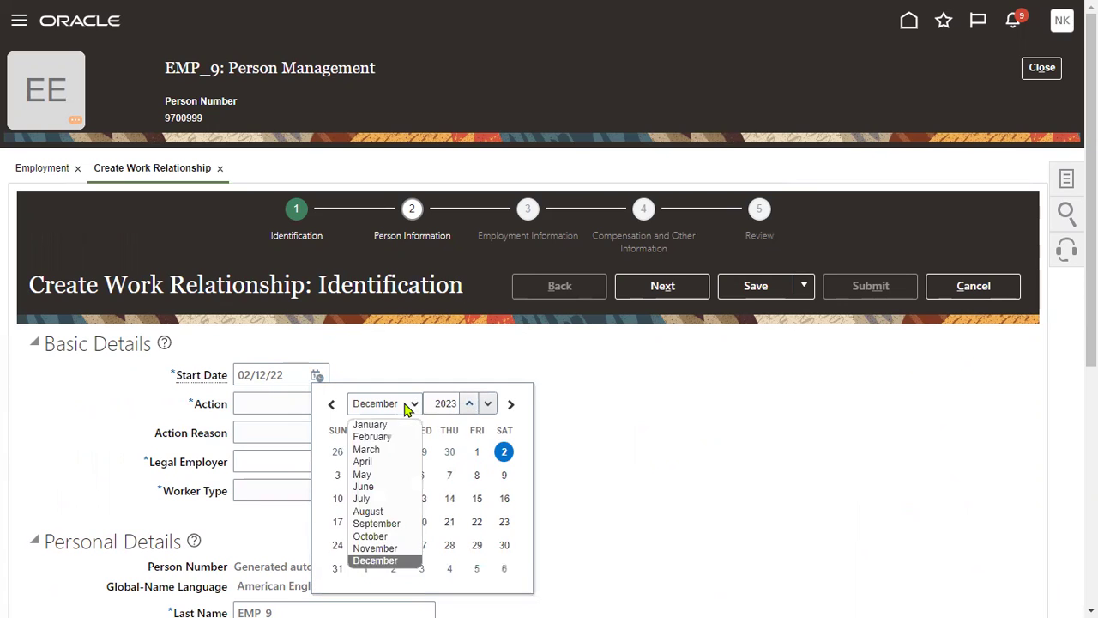
{"action": "left_click", "coordinate": [390, 445]}
{"action": "left_click", "coordinate": [421, 451]}
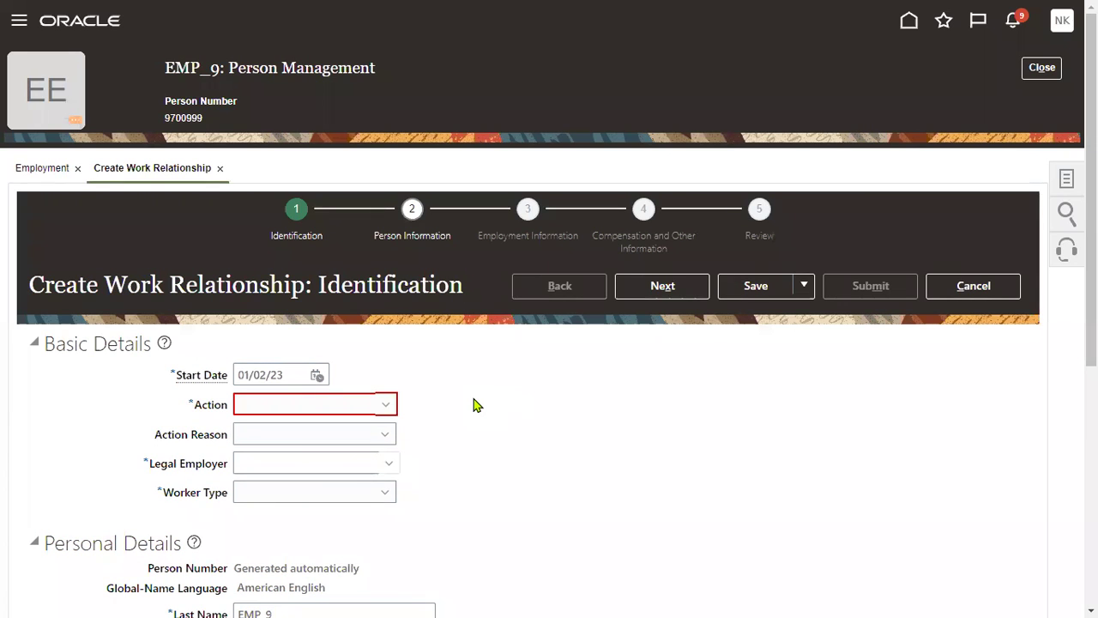
Choose action Rehire an Employee with reason Rehire to fill vacant position, then continue.
{"action": "left_click", "coordinate": [385, 406]}
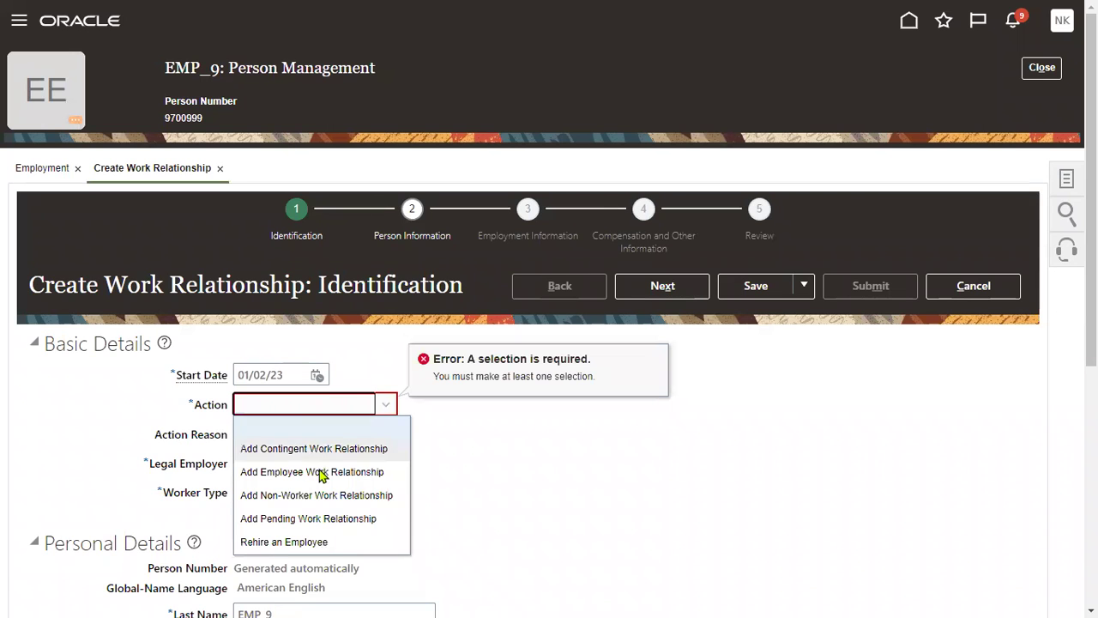
{"action": "left_click", "coordinate": [329, 542]}
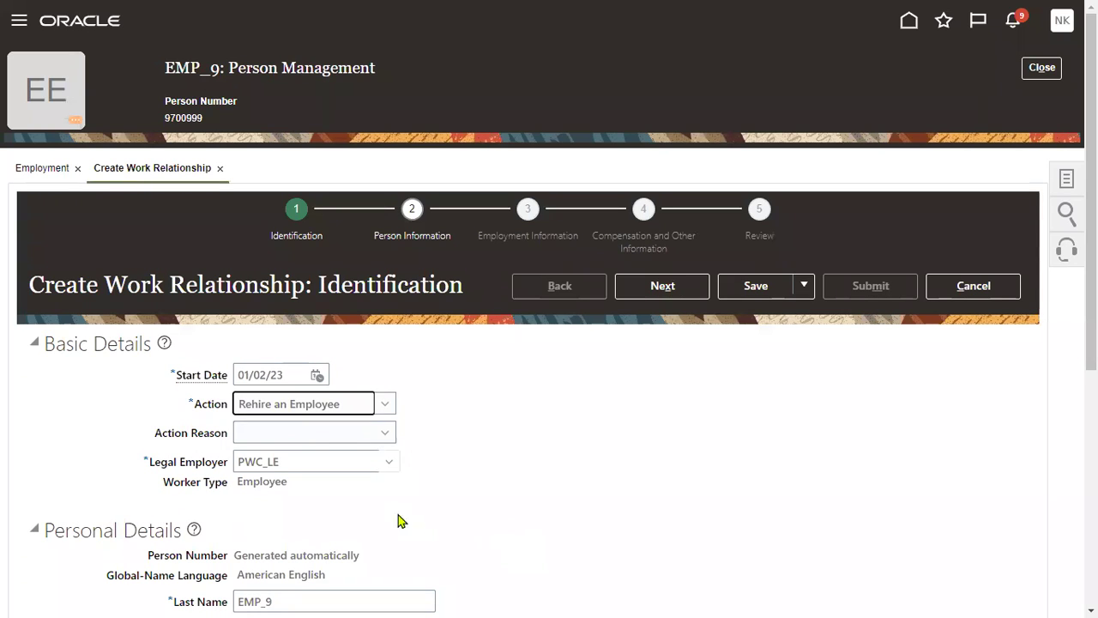
{"action": "left_click", "coordinate": [325, 436]}
{"action": "left_click", "coordinate": [322, 477]}
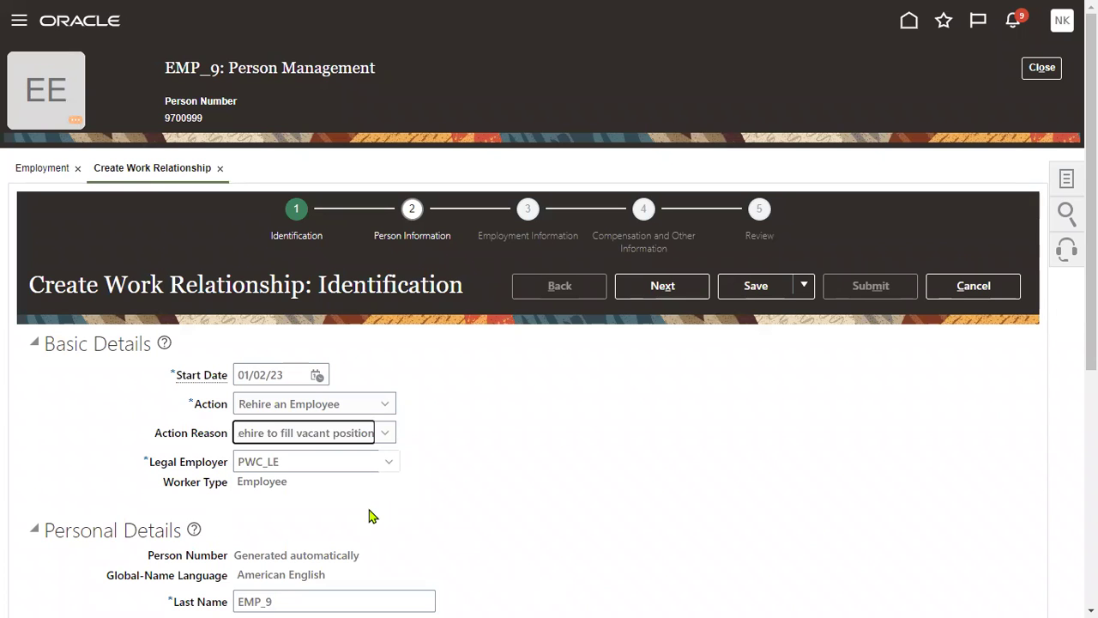
{"action": "scroll", "coordinate": [369, 514], "scroll_direction": "down", "scroll_amount": 2}
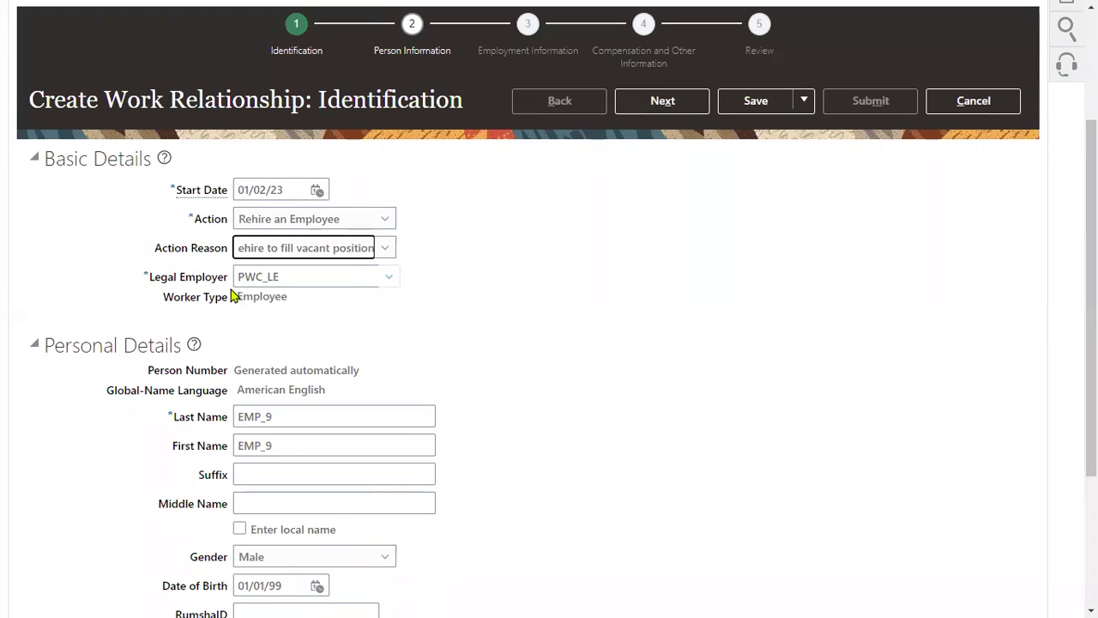
{"action": "scroll", "coordinate": [289, 474], "scroll_direction": "down", "scroll_amount": 3}
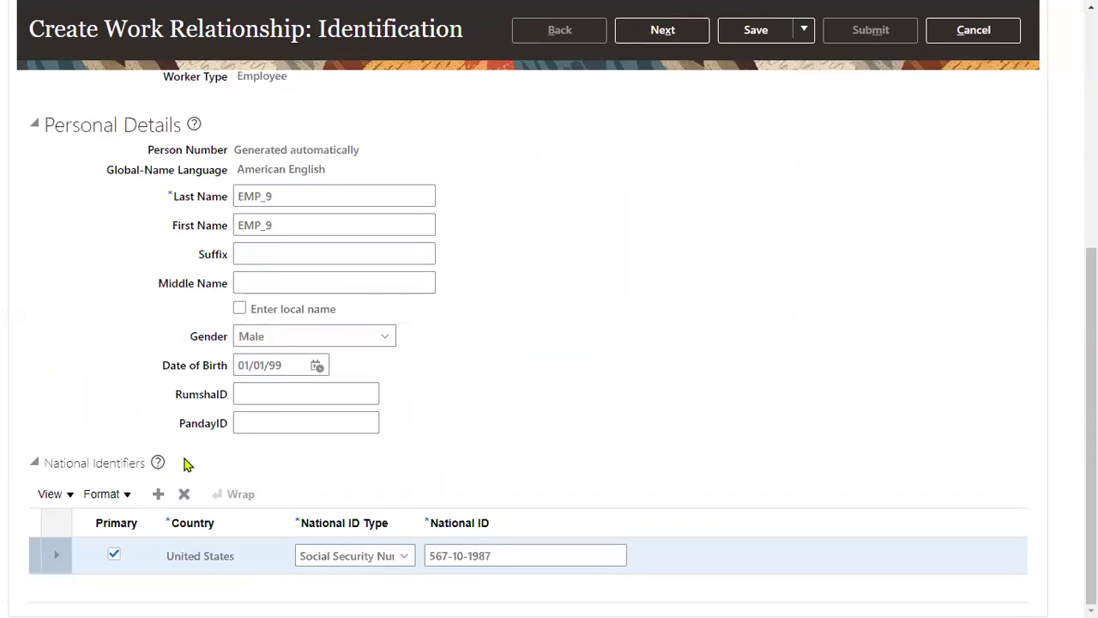
{"action": "scroll", "coordinate": [726, 412], "scroll_direction": "up", "scroll_amount": 5}
{"action": "left_click", "coordinate": [643, 287]}
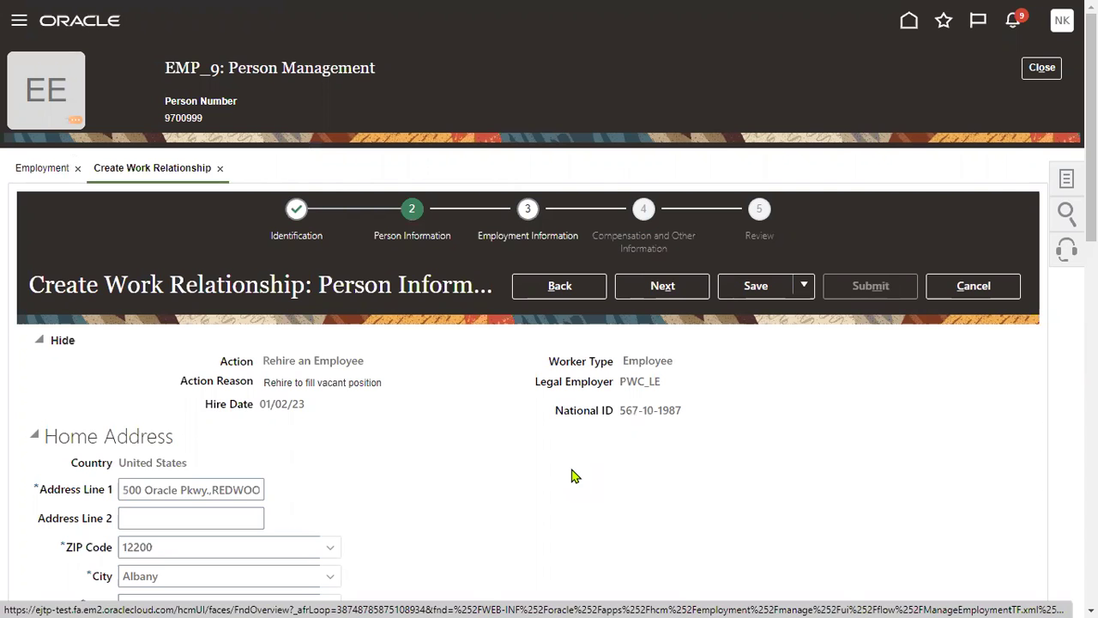
In the assignment, set Business Unit to PWC_BU and Position to PWC Sales Manager.
{"action": "scroll", "coordinate": [530, 460], "scroll_direction": "down", "scroll_amount": 3}
{"action": "scroll", "coordinate": [530, 460], "scroll_direction": "up", "scroll_amount": 3}
{"action": "left_click", "coordinate": [661, 285]}
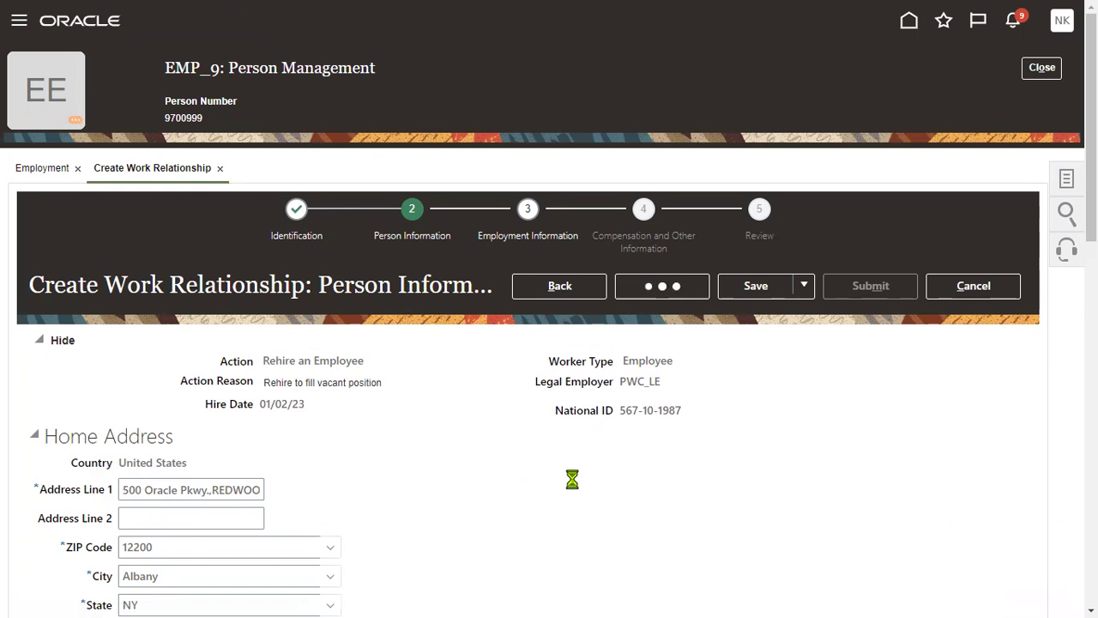
{"action": "scroll", "coordinate": [483, 471], "scroll_direction": "down", "scroll_amount": 4}
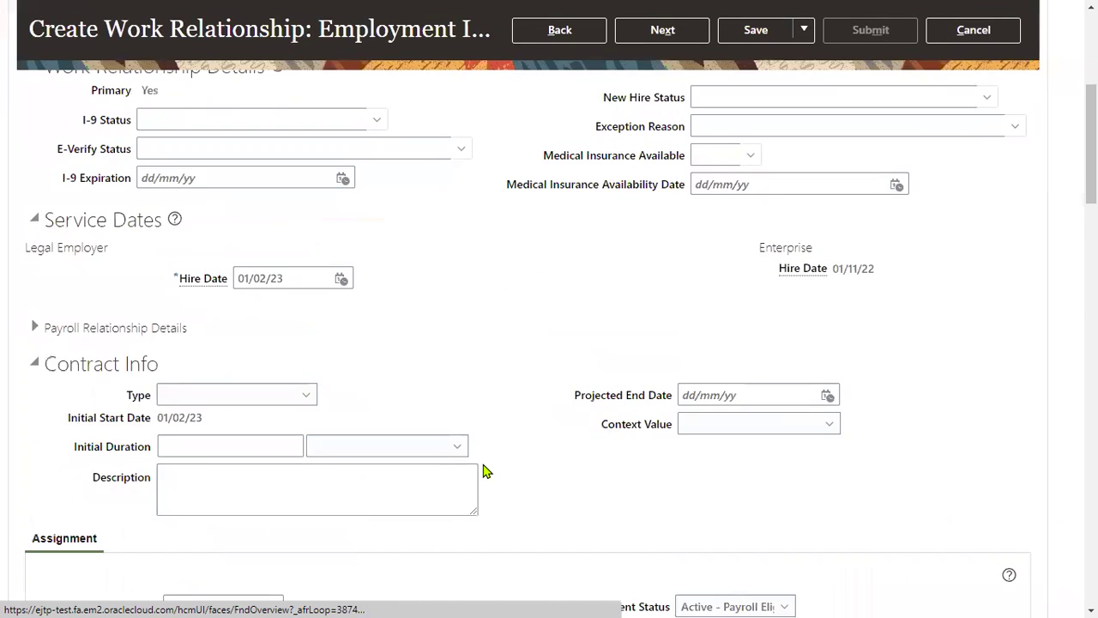
{"action": "scroll", "coordinate": [483, 471], "scroll_direction": "down", "scroll_amount": 3}
{"action": "left_click", "coordinate": [243, 353]}
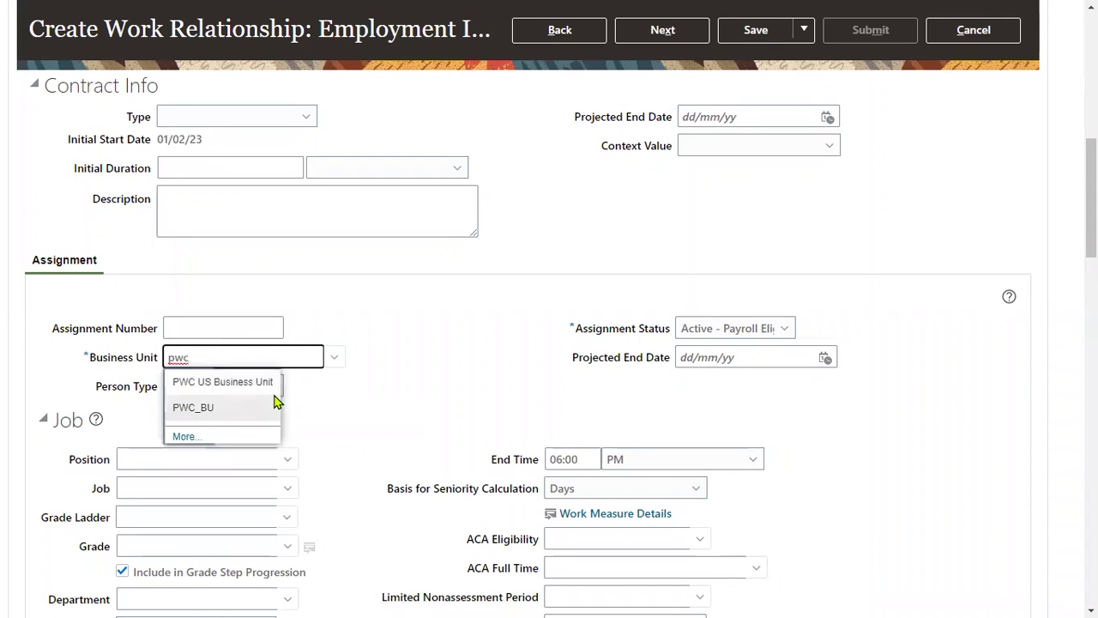
{"action": "left_click", "coordinate": [256, 406]}
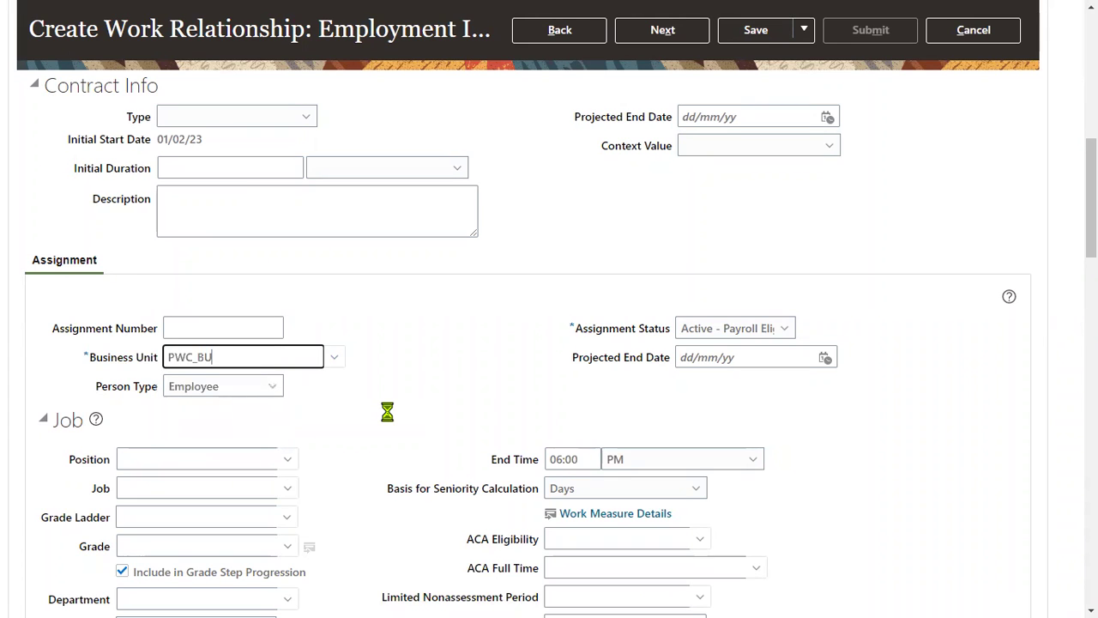
{"action": "scroll", "coordinate": [330, 419], "scroll_direction": "down", "scroll_amount": 1}
{"action": "left_click", "coordinate": [231, 368]}
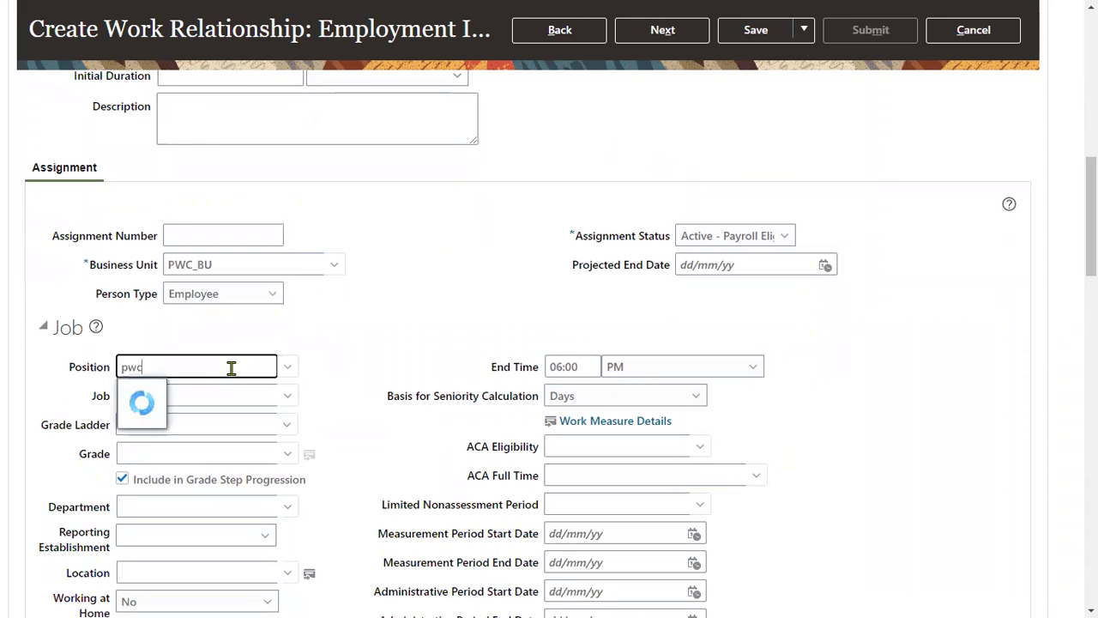
{"action": "left_click", "coordinate": [225, 392]}
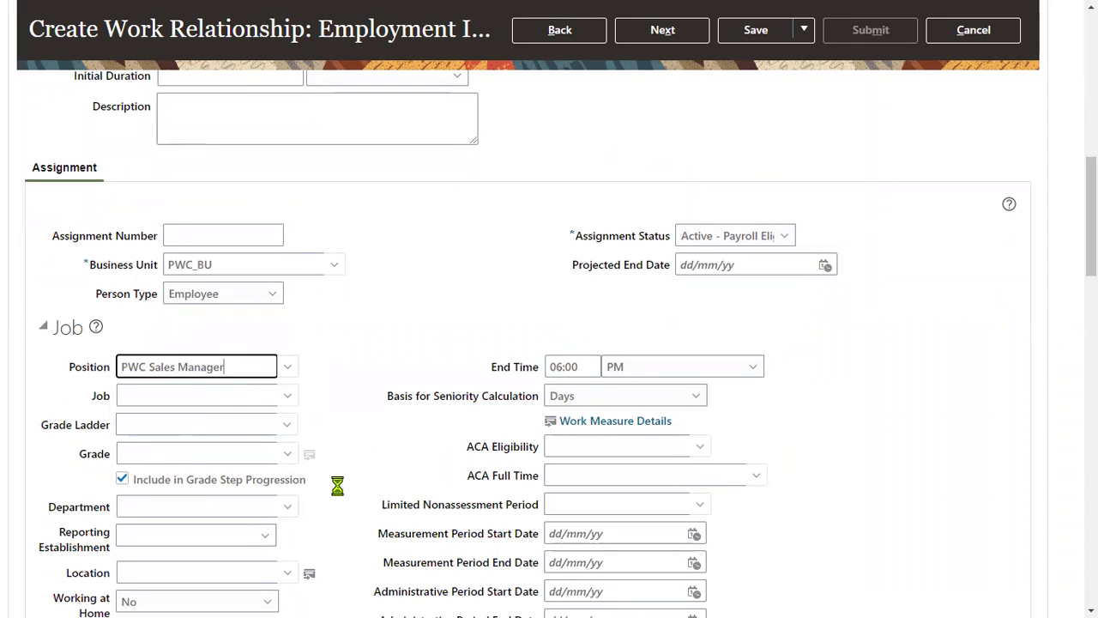
Replace location PWC_NY_LOC with REDMI_Warehouse and move on to compensation.
{"action": "scroll", "coordinate": [338, 489], "scroll_direction": "down", "scroll_amount": 2}
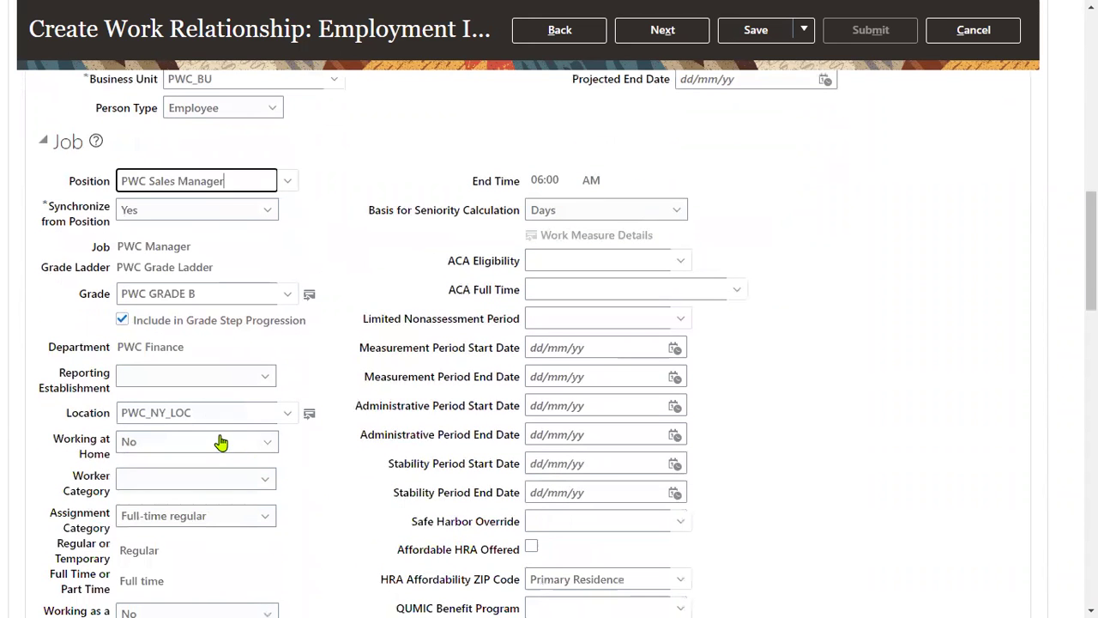
{"action": "left_click", "coordinate": [86, 414]}
{"action": "key", "text": "ctrl+a"}
{"action": "type", "text": "red"}
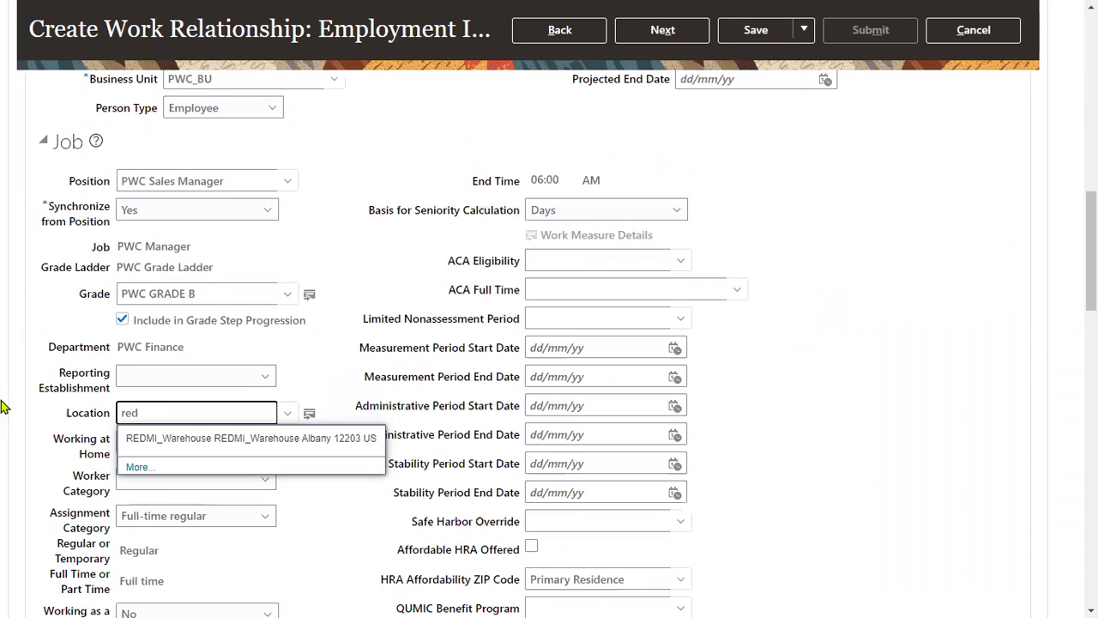
{"action": "left_click", "coordinate": [157, 439]}
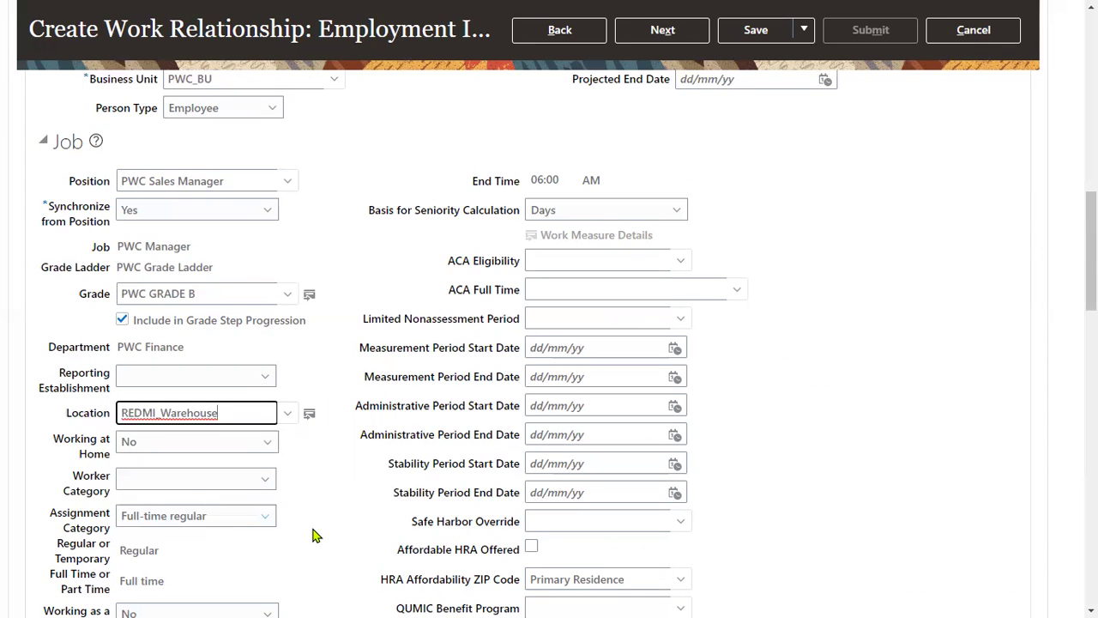
{"action": "scroll", "coordinate": [906, 272], "scroll_direction": "up", "scroll_amount": 15}
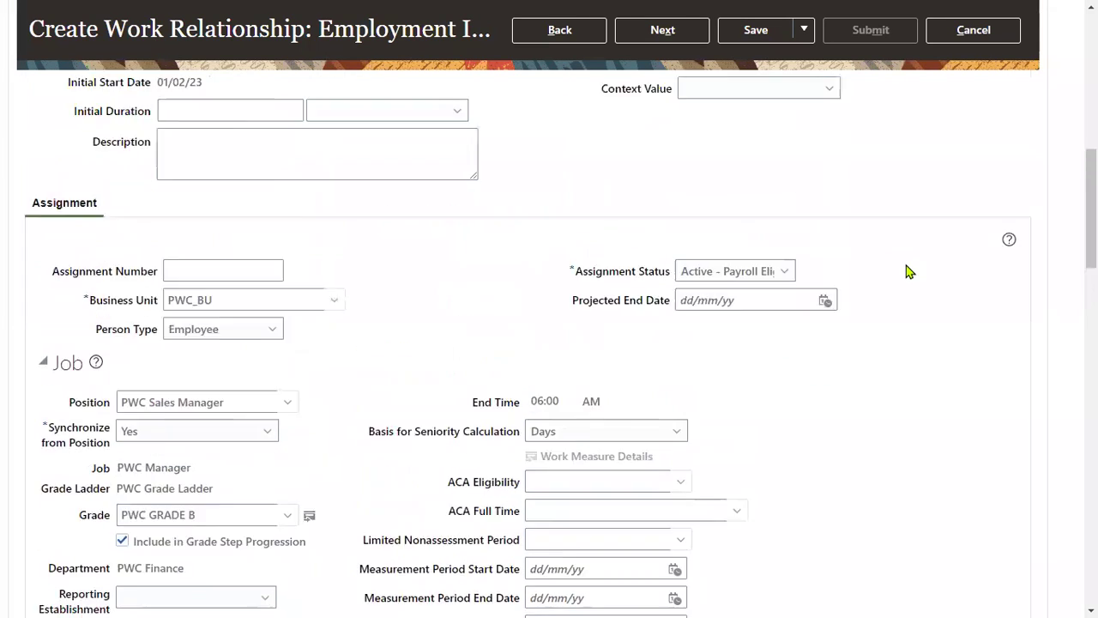
{"action": "left_click", "coordinate": [632, 287]}
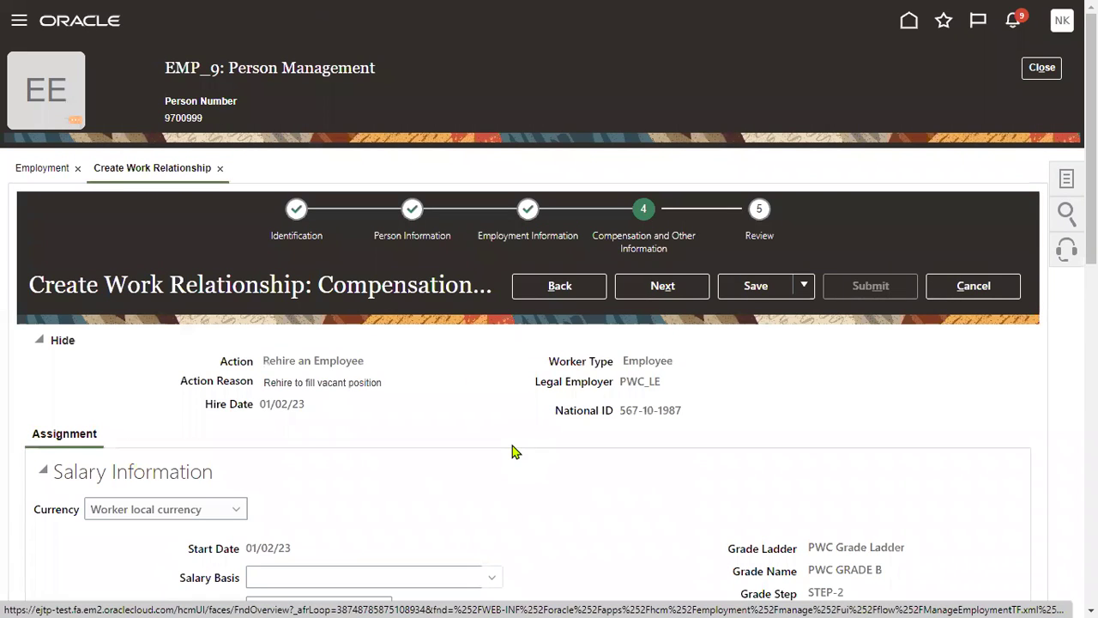
Submit EMP_9's rehire from Review, confirming the warning and acknowledgment, then finish the wizard.
{"action": "left_click", "coordinate": [701, 287]}
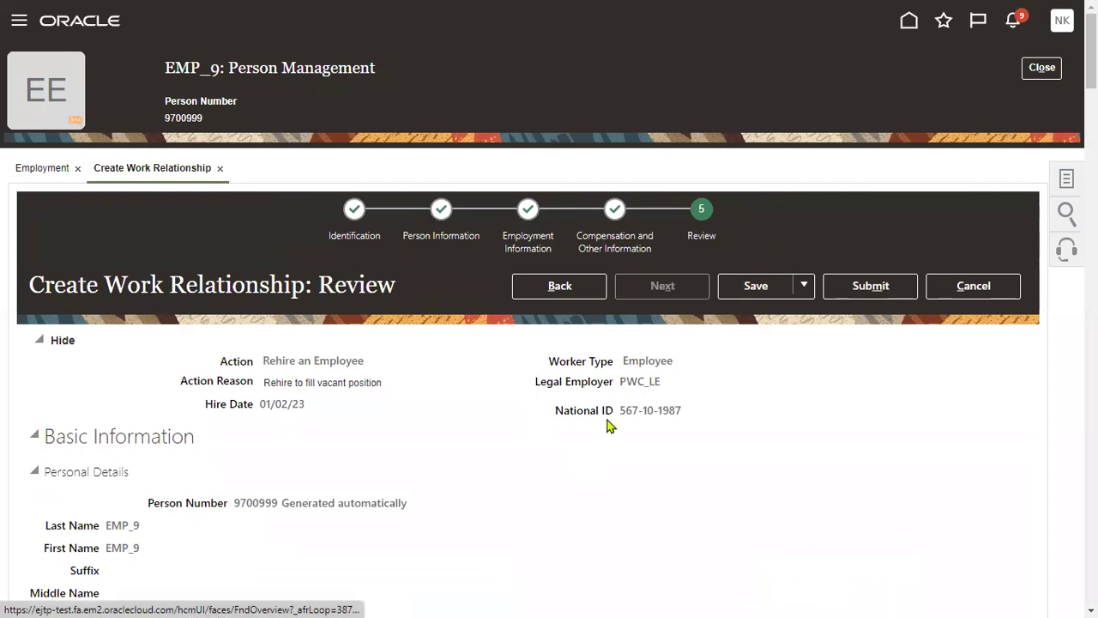
{"action": "left_click", "coordinate": [868, 294]}
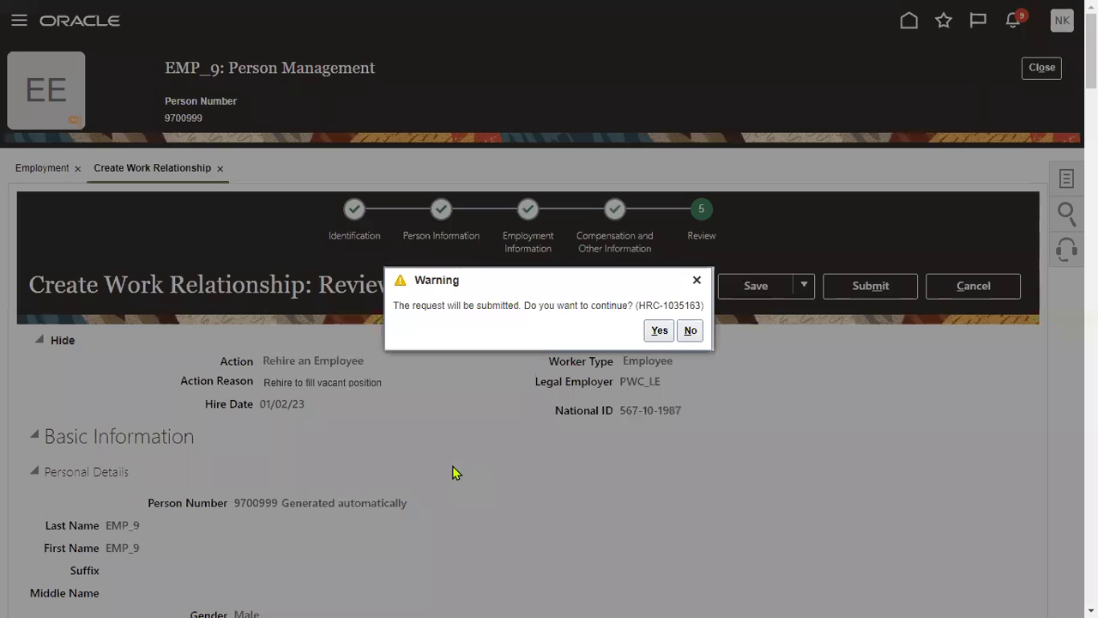
{"action": "left_click", "coordinate": [659, 331]}
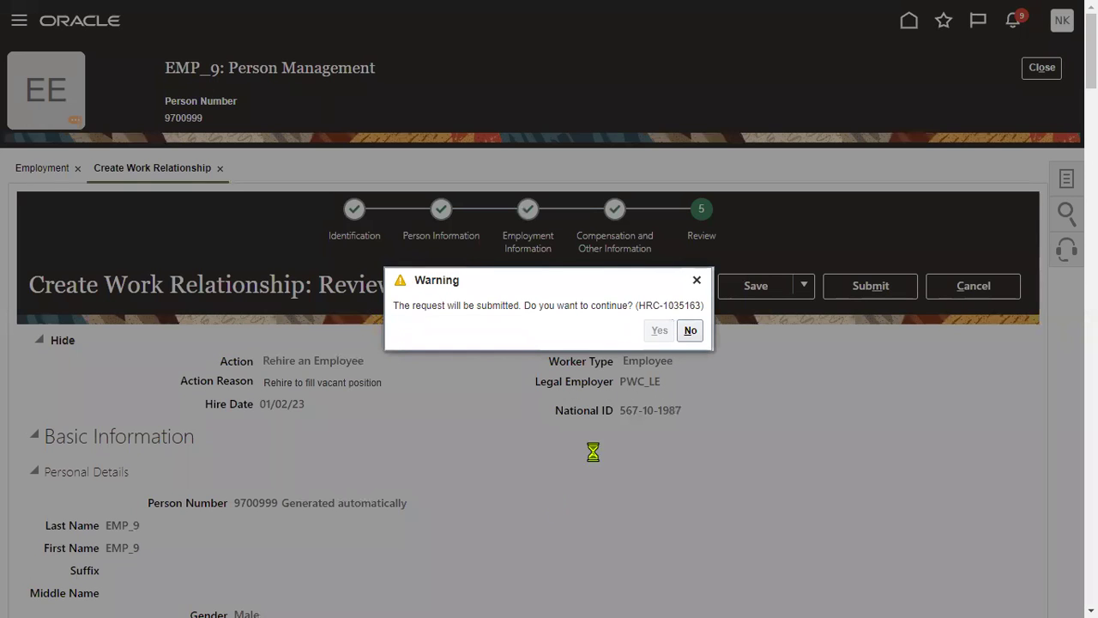
{"action": "scroll", "coordinate": [289, 539], "scroll_direction": "down", "scroll_amount": 1}
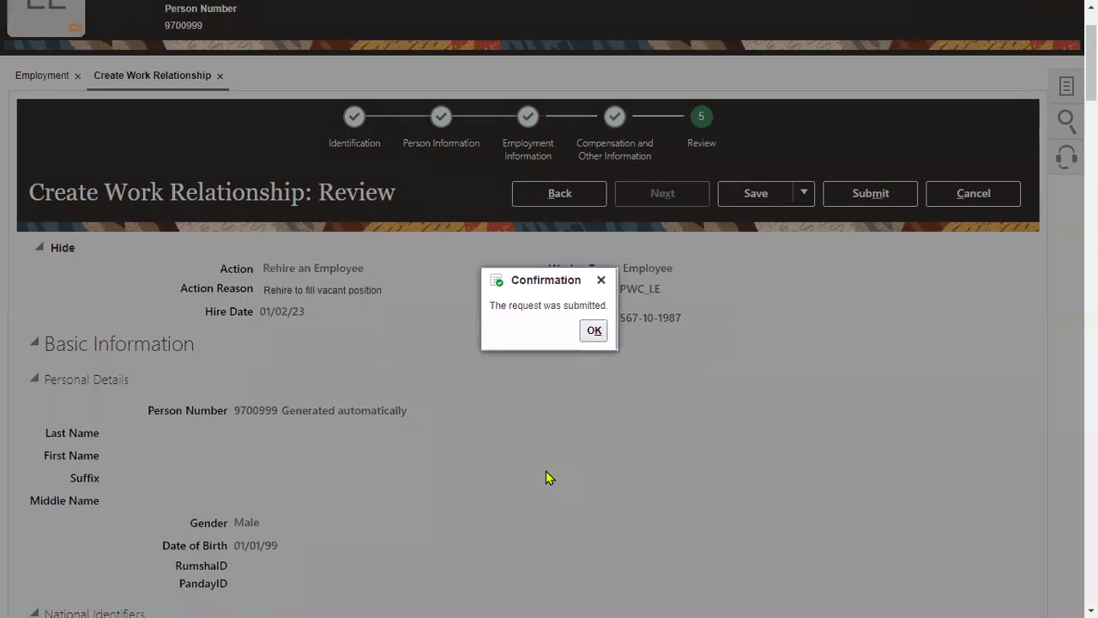
{"action": "left_click", "coordinate": [591, 333]}
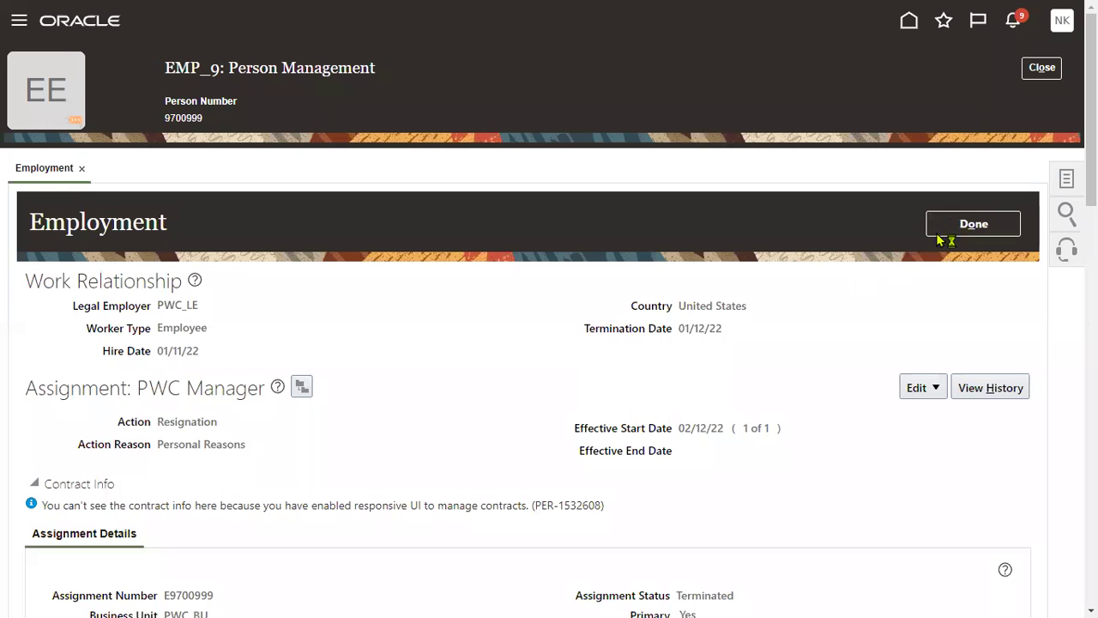
{"action": "left_click", "coordinate": [965, 227]}
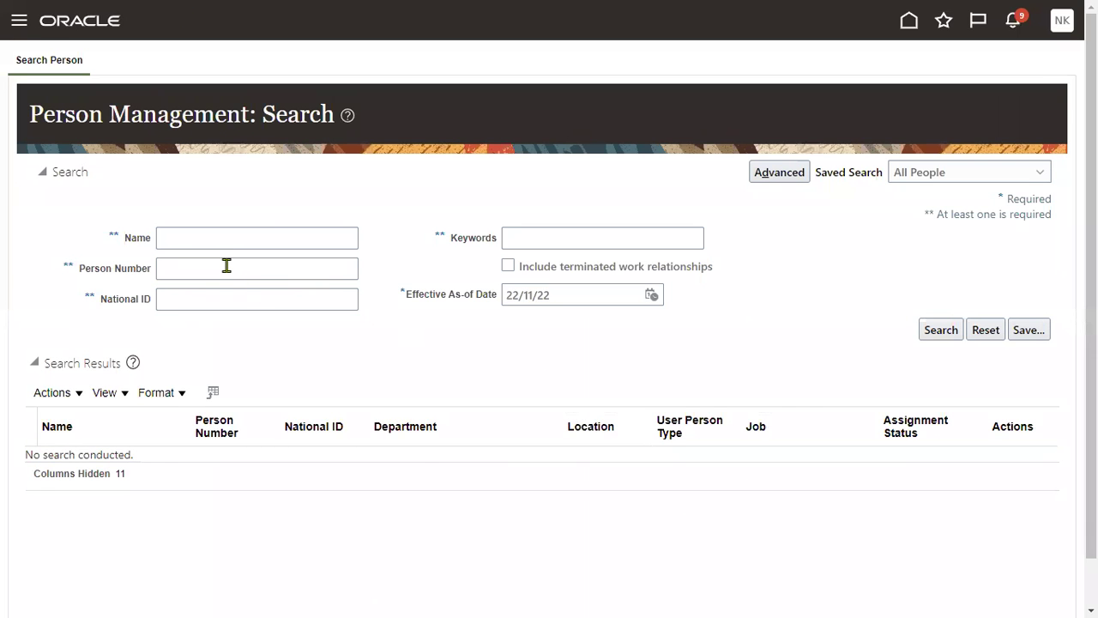
Search by EMP_9's person number as of 22/11/22 and highlight the PWC_NY_LOC location.
{"action": "left_click", "coordinate": [226, 266]}
{"action": "type", "text": "97009"}
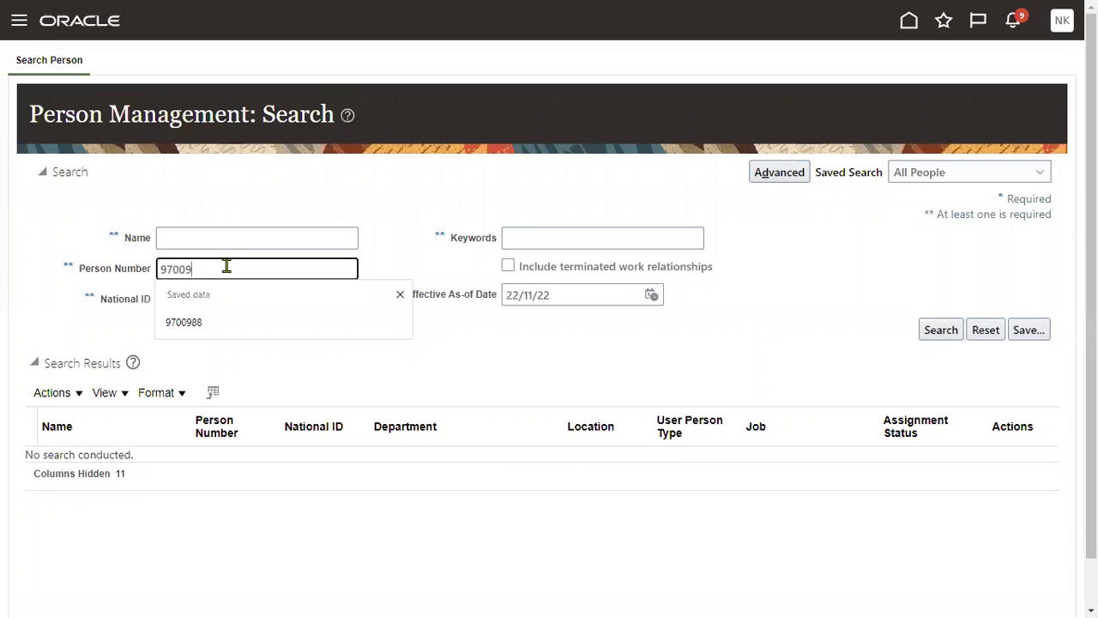
{"action": "type", "text": "99"}
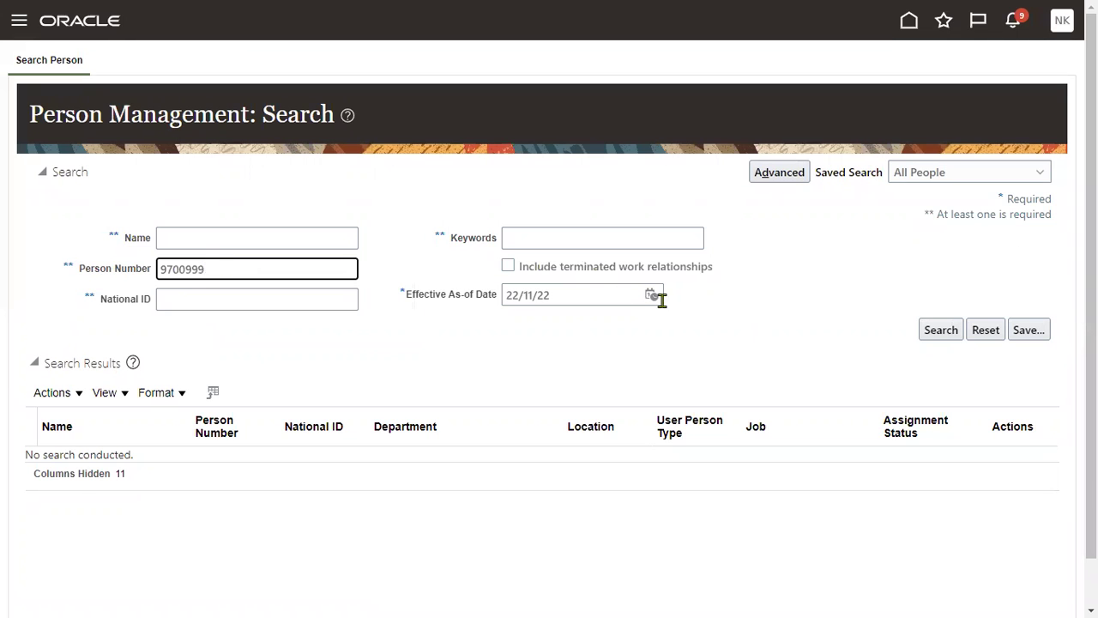
{"action": "left_click", "coordinate": [940, 330]}
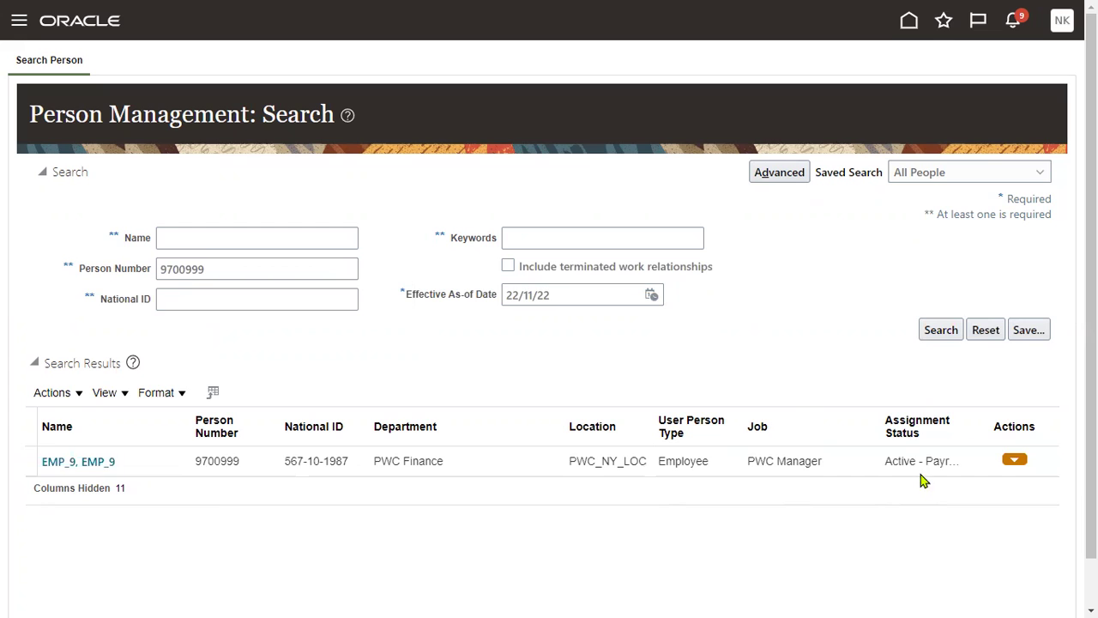
{"action": "left_click", "coordinate": [910, 464]}
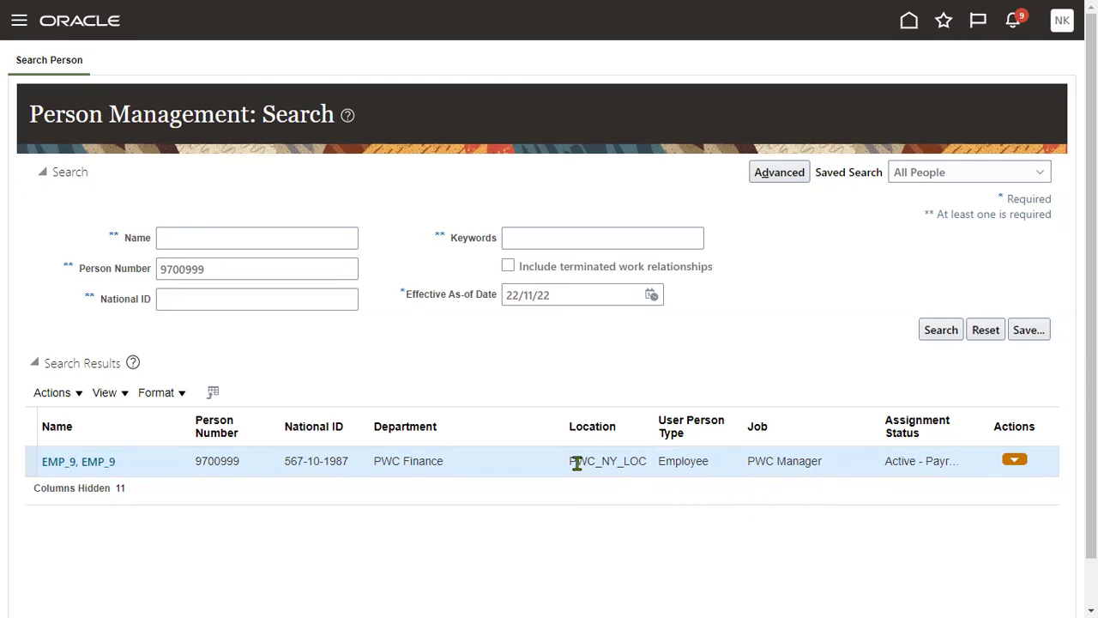
{"action": "left_click_drag", "start_coordinate": [570, 460], "coordinate": [648, 464]}
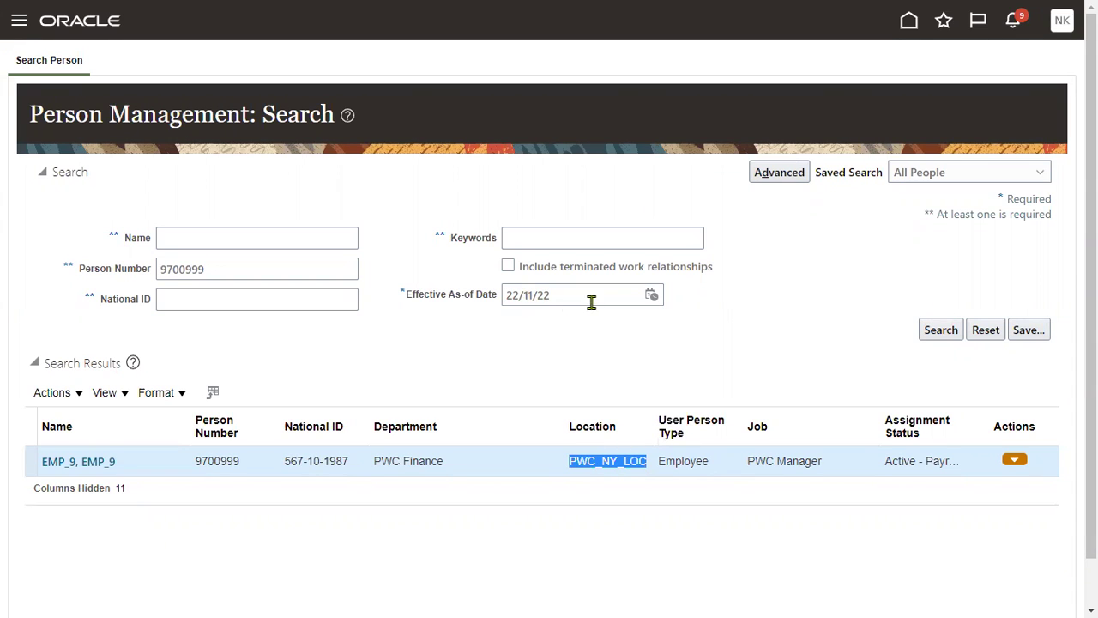
Rerun the person search as of 08/12/22, including terminated work relationships, to show EMP_9 as Terminated.
{"action": "left_click", "coordinate": [653, 294]}
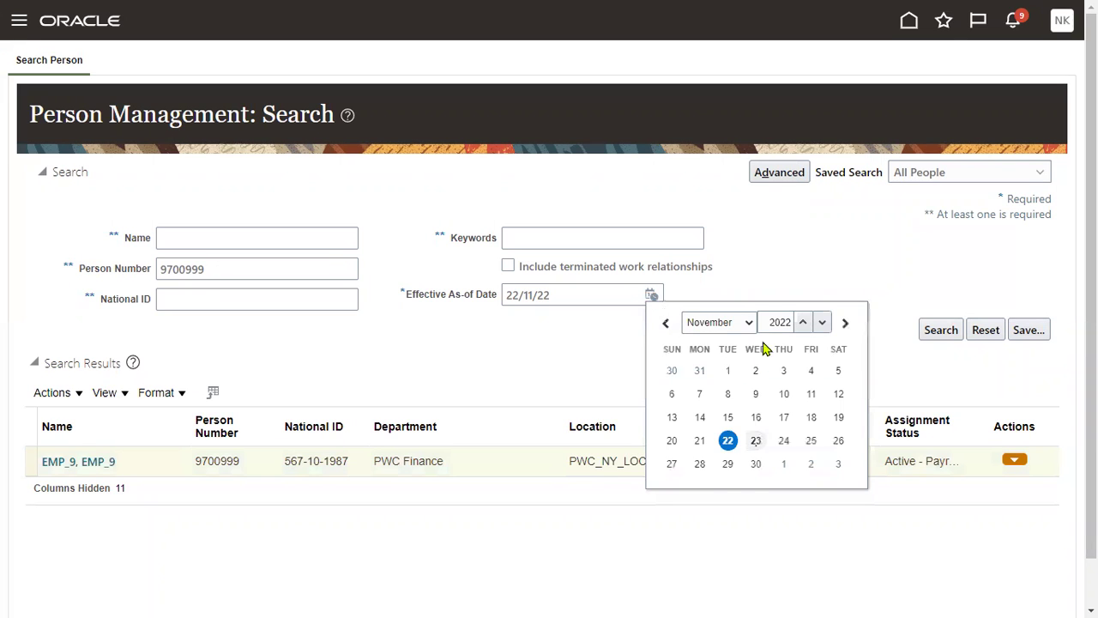
{"action": "left_click", "coordinate": [744, 321]}
{"action": "left_click", "coordinate": [716, 478]}
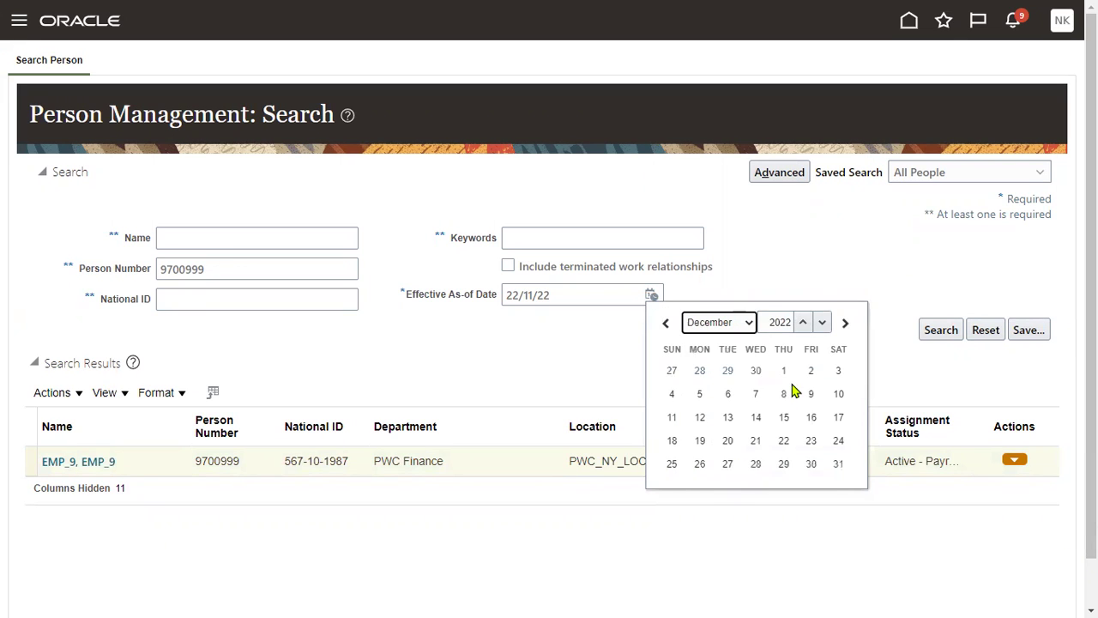
{"action": "left_click", "coordinate": [784, 393]}
{"action": "left_click", "coordinate": [936, 329]}
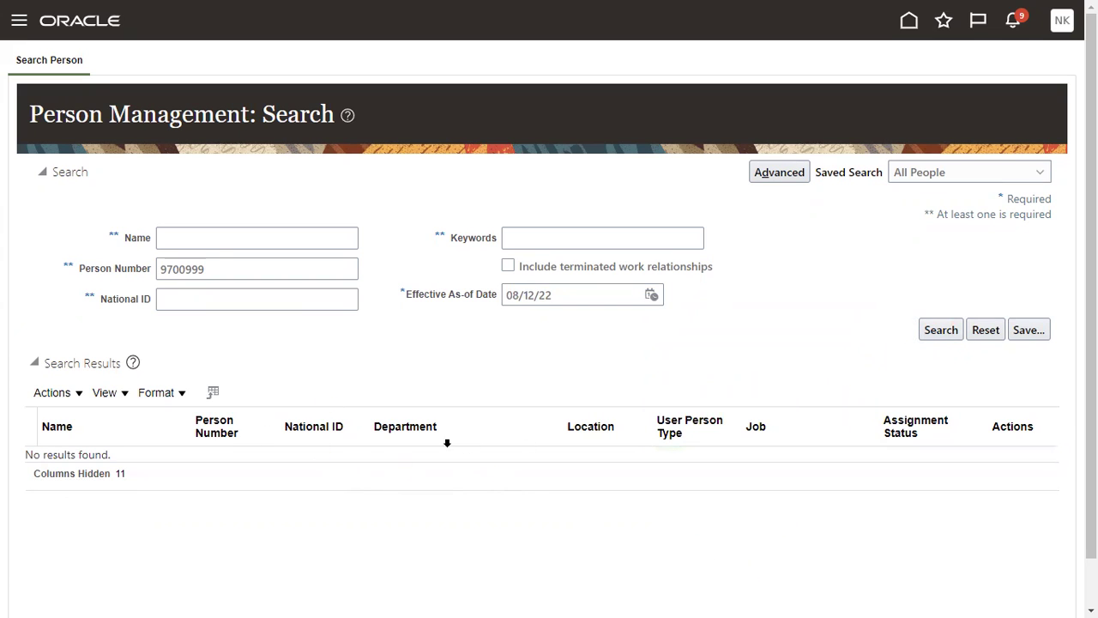
{"action": "left_click", "coordinate": [509, 271]}
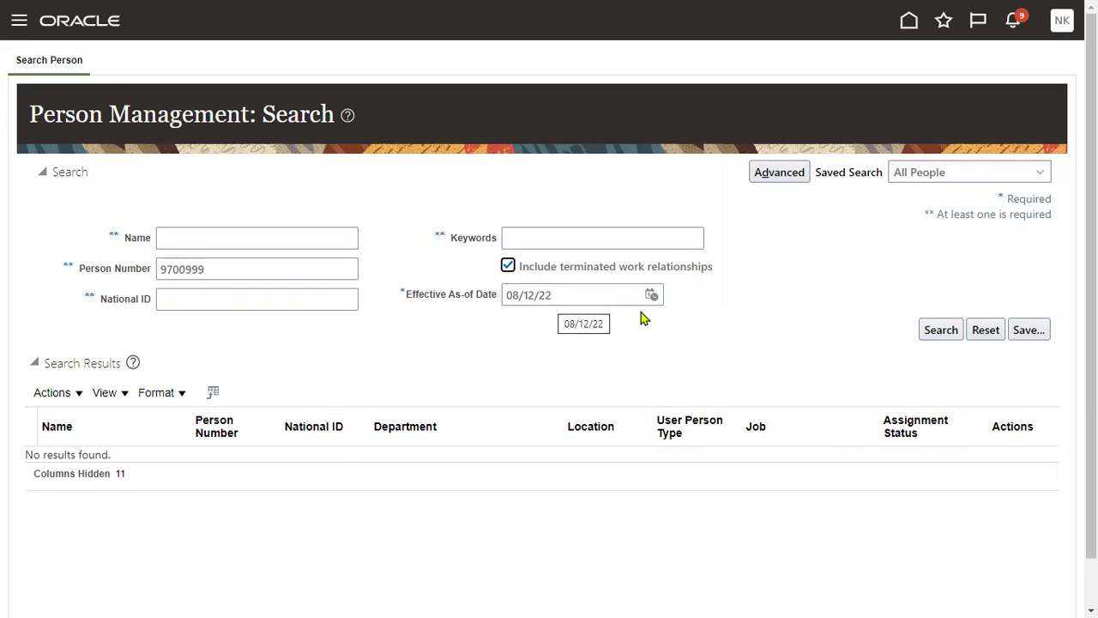
{"action": "left_click", "coordinate": [939, 332]}
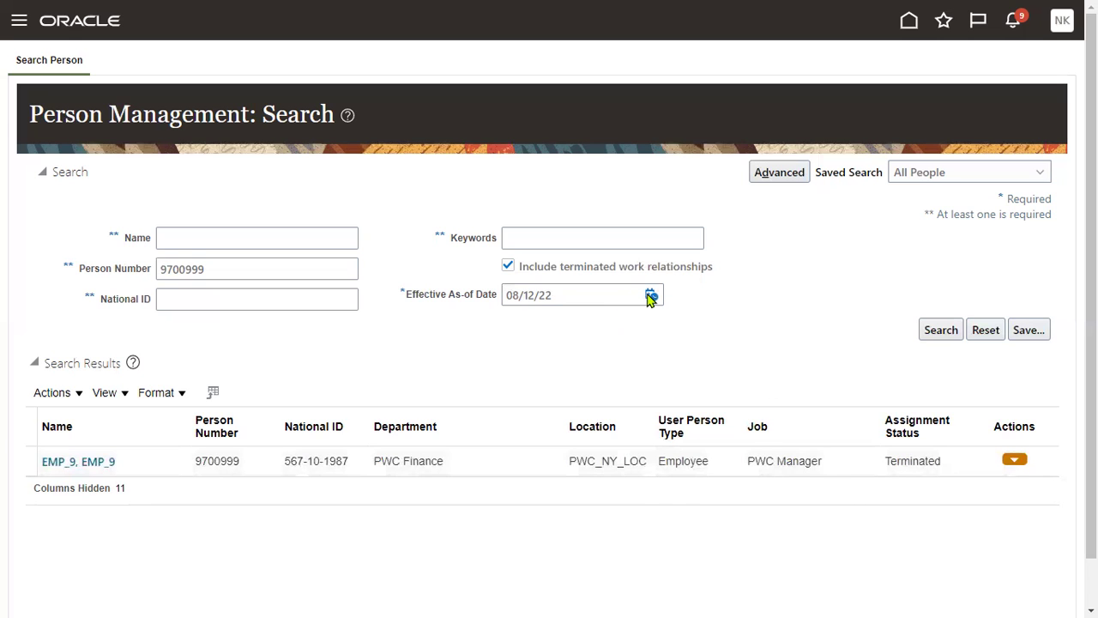
Rerun the person search with effective as-of date 01/02/23.
{"action": "left_click", "coordinate": [651, 295]}
{"action": "left_click", "coordinate": [711, 325]}
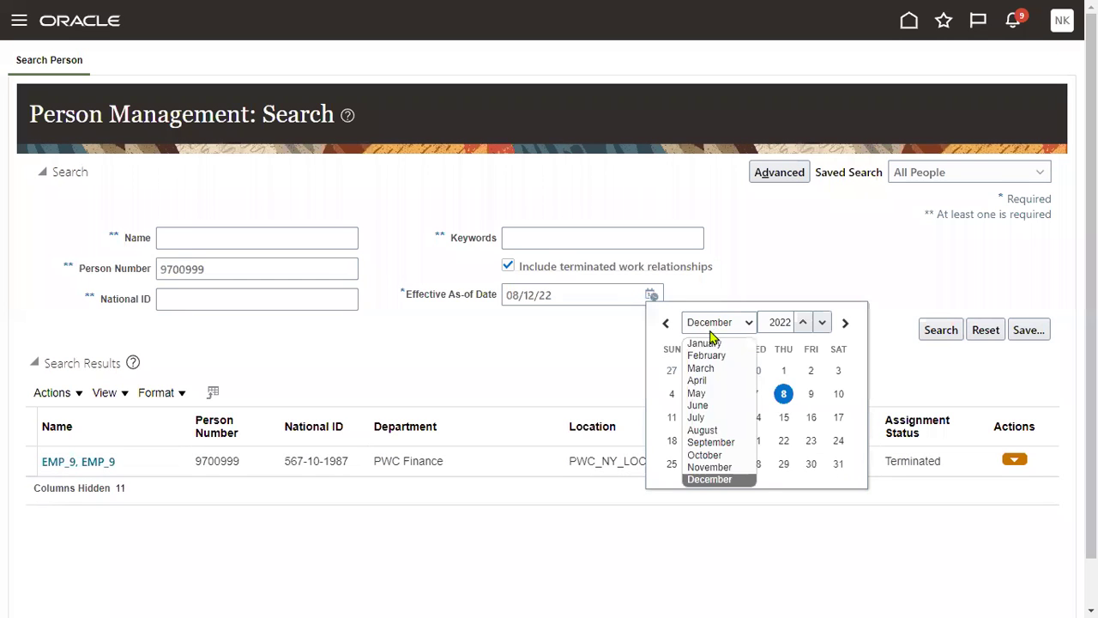
{"action": "left_click", "coordinate": [711, 357]}
{"action": "left_click", "coordinate": [802, 323]}
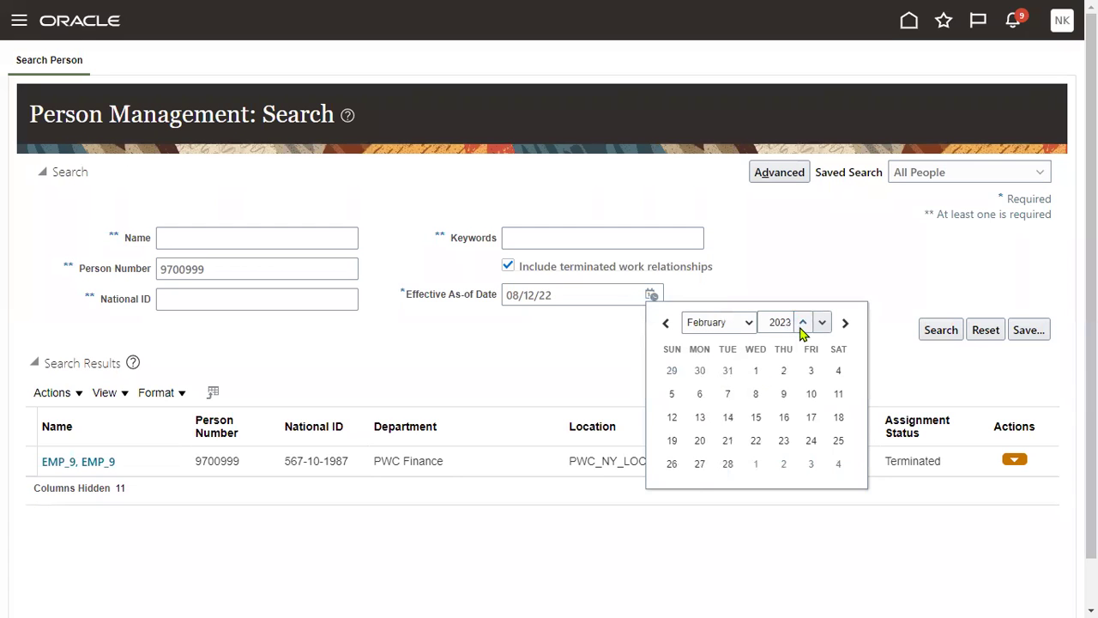
{"action": "left_click", "coordinate": [755, 371]}
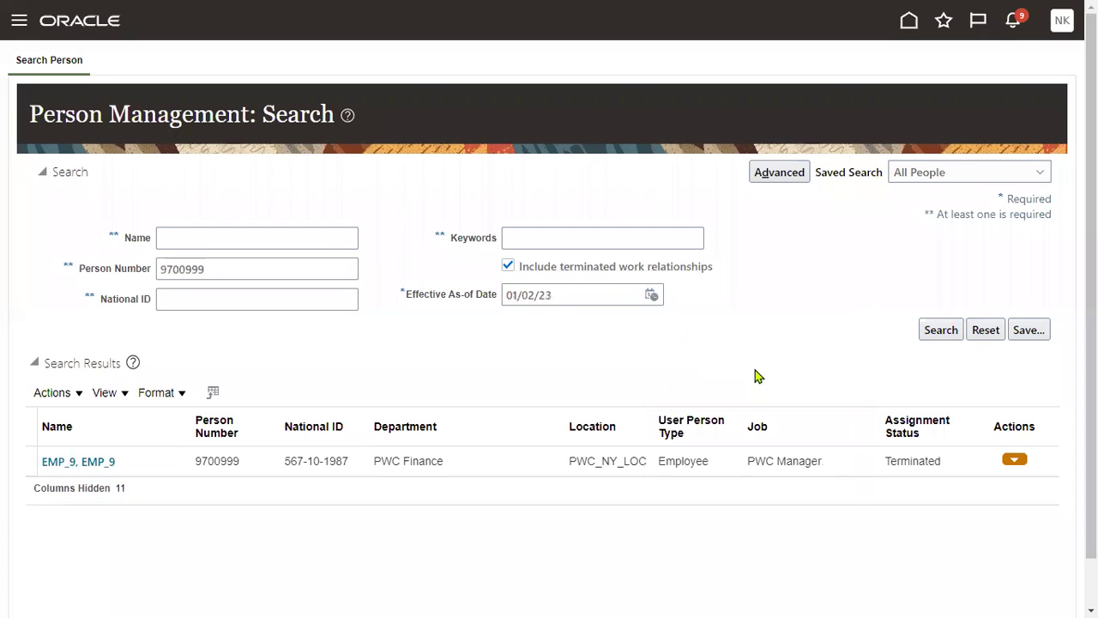
{"action": "left_click", "coordinate": [933, 329]}
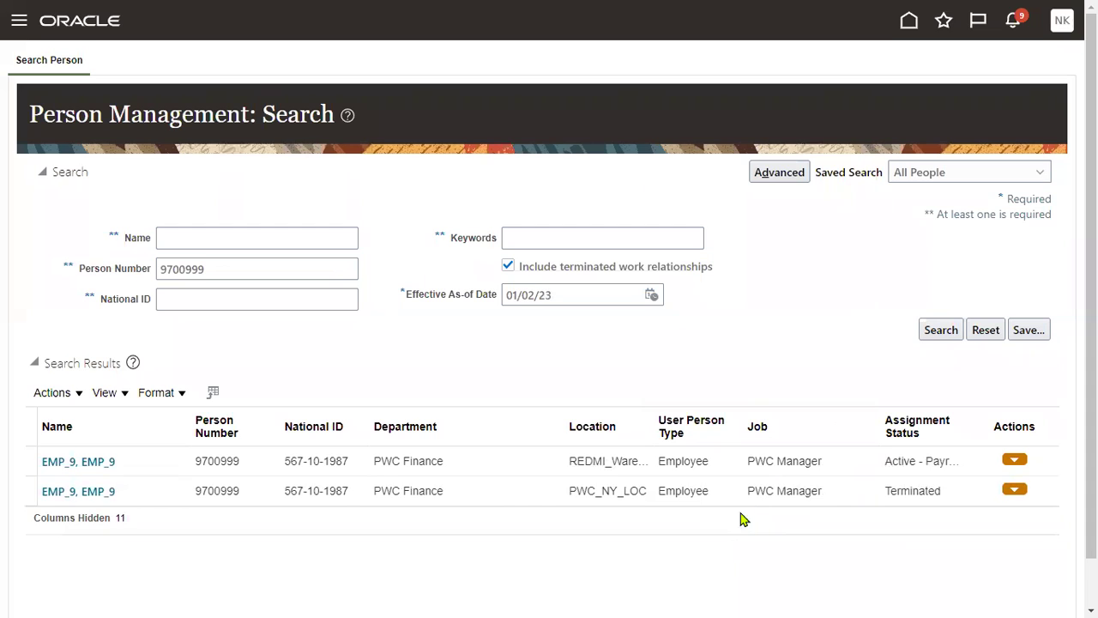
Widen the Location column to show REDMI_Warehouse, then search again excluding terminated work relationships.
{"action": "left_click", "coordinate": [887, 460]}
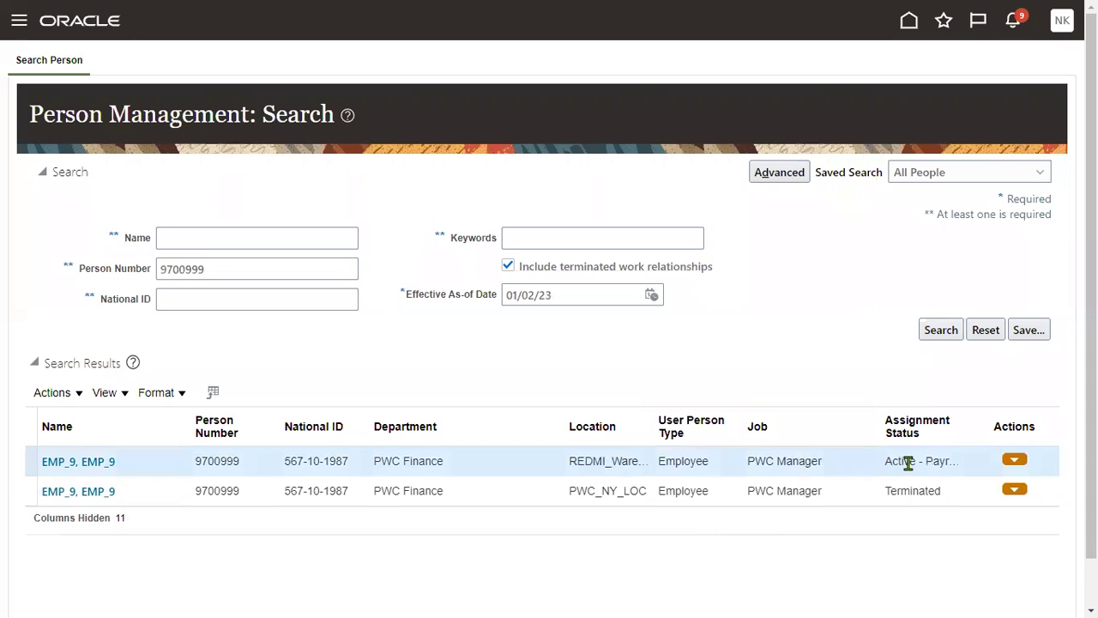
{"action": "double_click", "coordinate": [907, 462]}
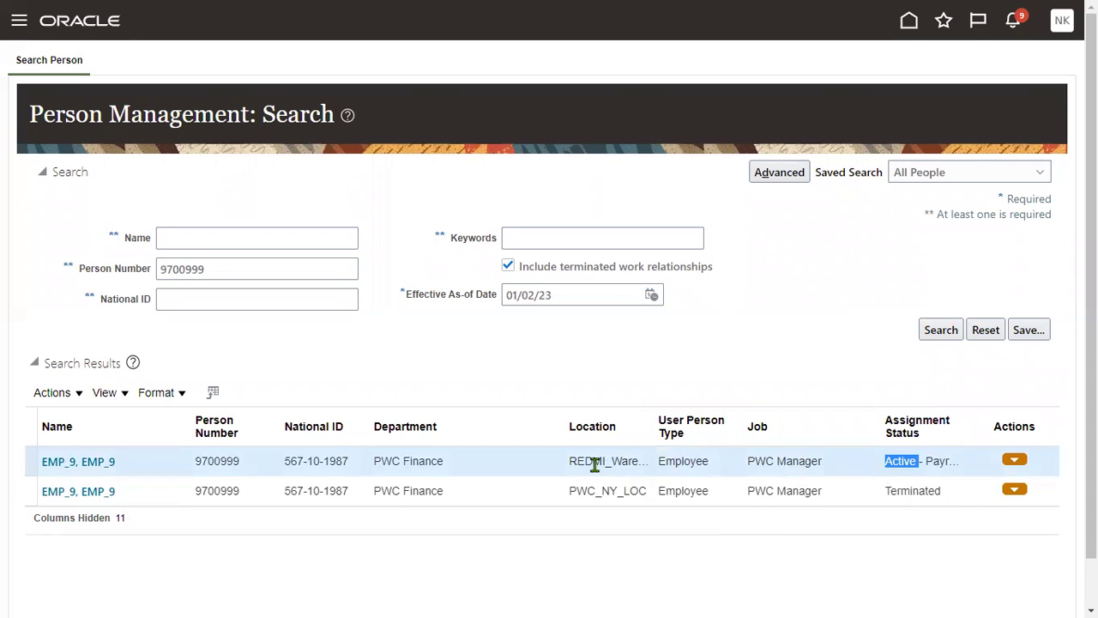
{"action": "left_click_drag", "start_coordinate": [752, 435], "coordinate": [774, 429]}
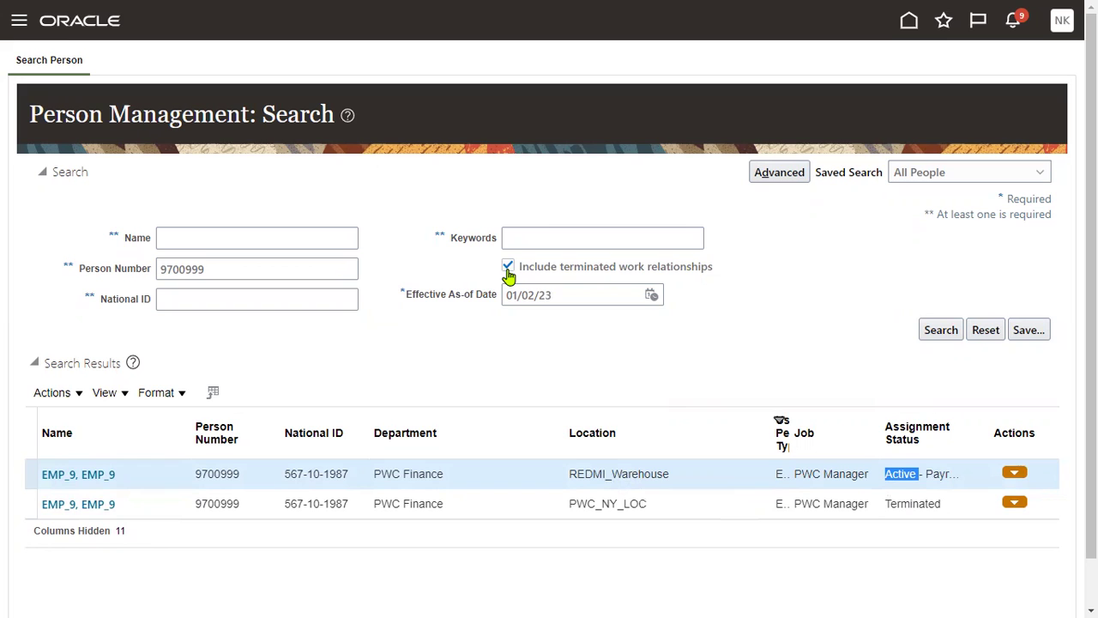
{"action": "left_click", "coordinate": [913, 510]}
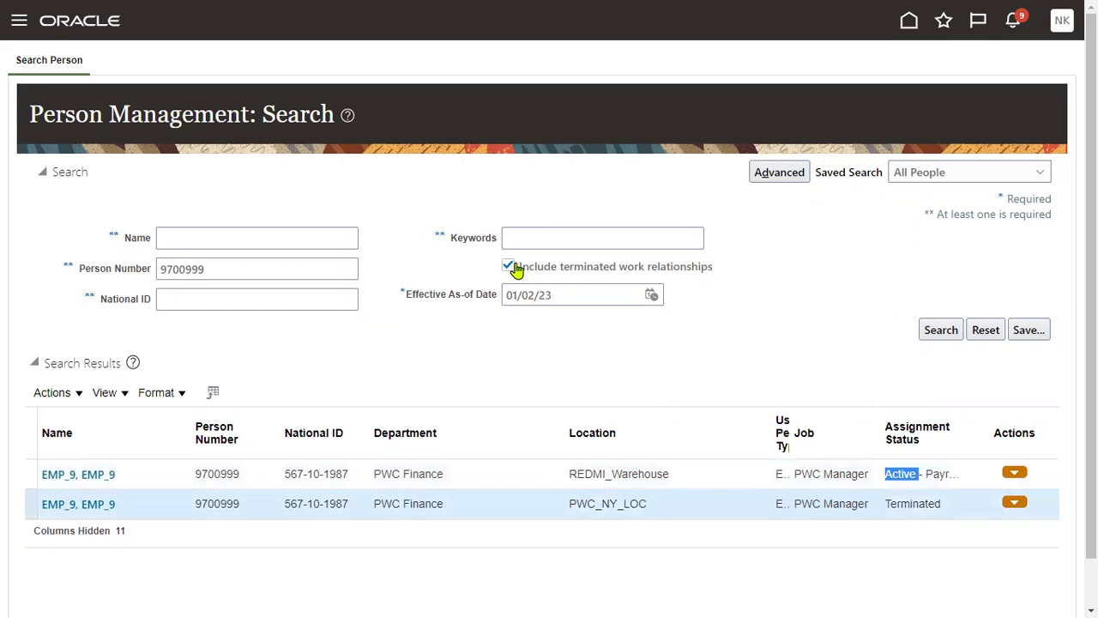
{"action": "left_click", "coordinate": [508, 267]}
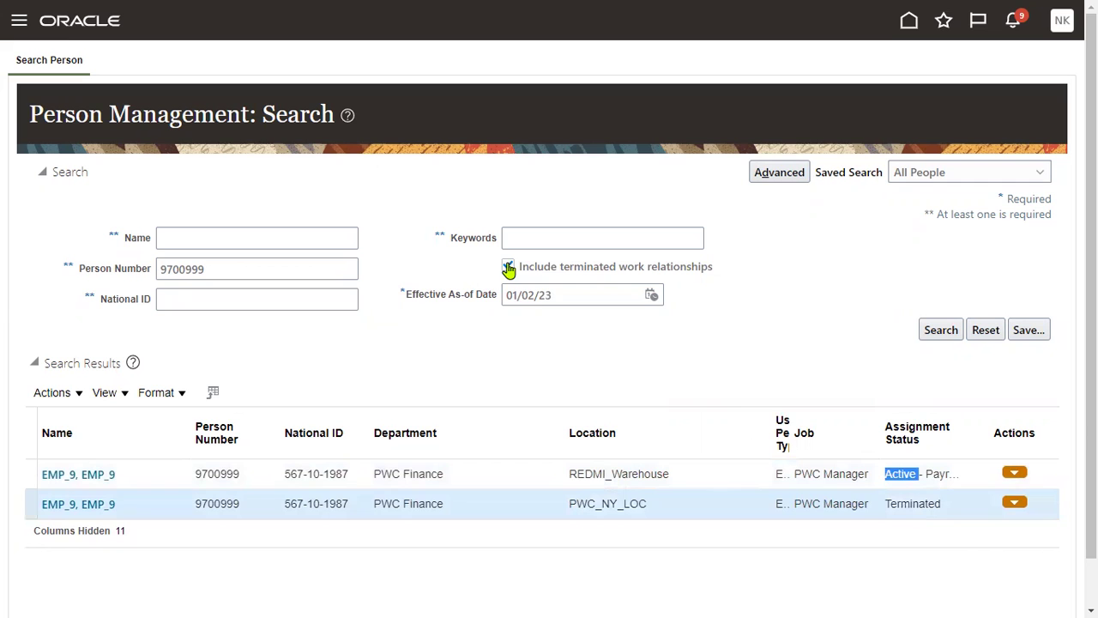
{"action": "left_click", "coordinate": [939, 331]}
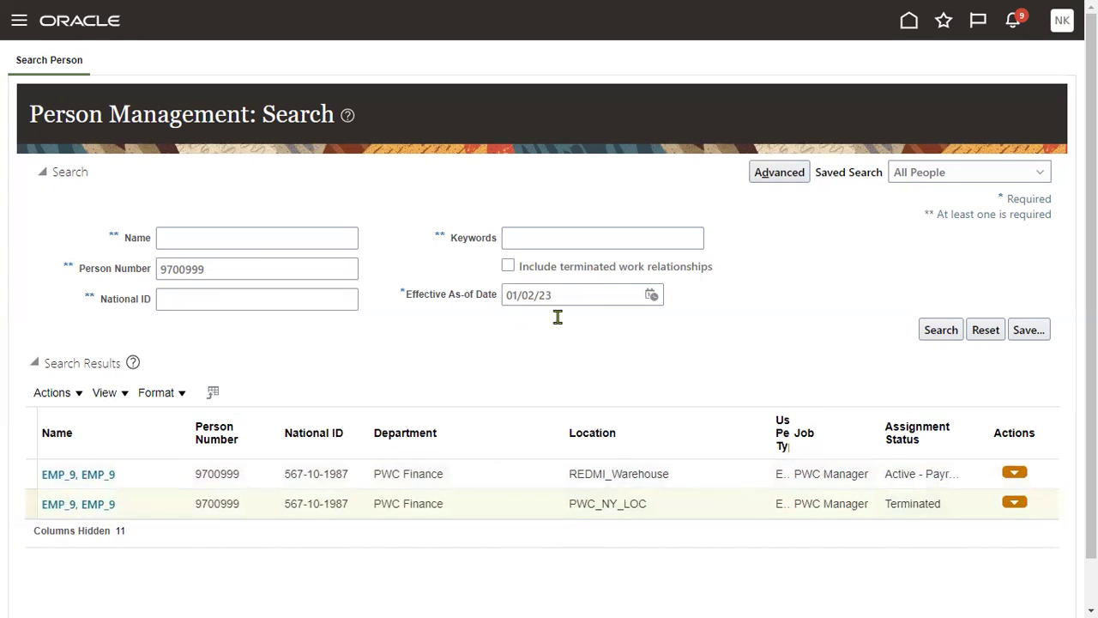
Open EMP_9's employment details and check the Rehire an Employee history entry dated 01/02/23.
{"action": "left_click", "coordinate": [88, 476]}
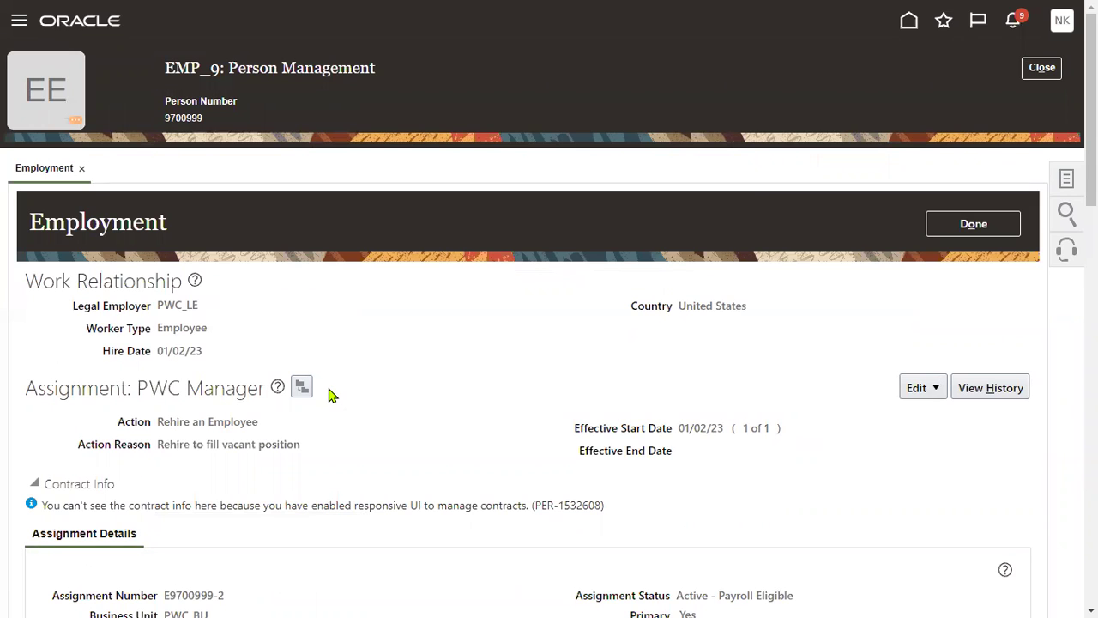
{"action": "left_click", "coordinate": [982, 396]}
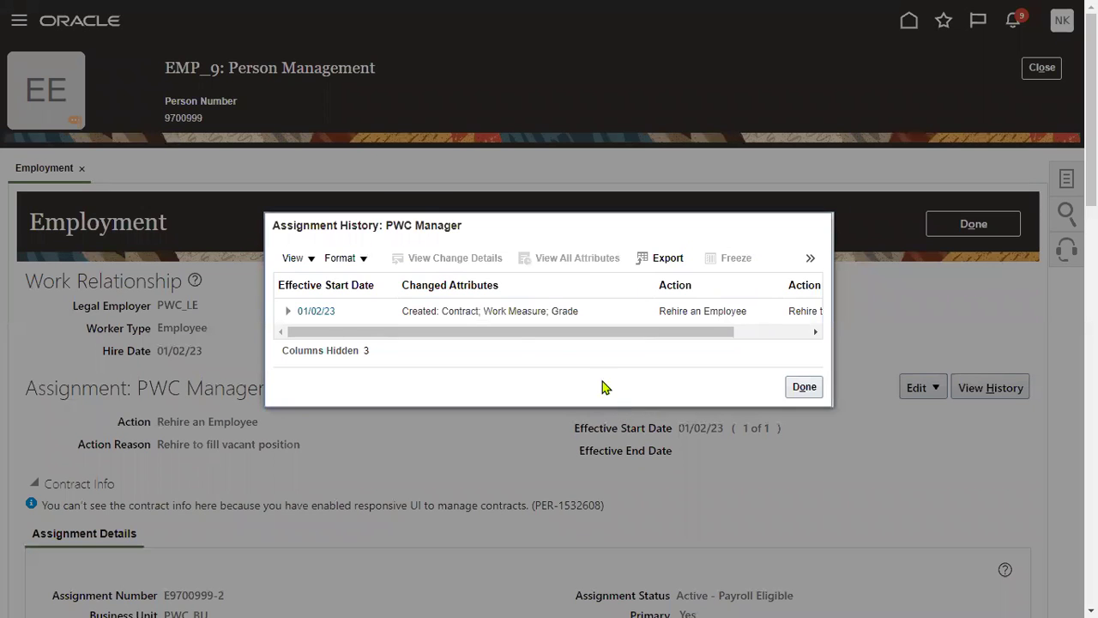
{"action": "left_click", "coordinate": [666, 315]}
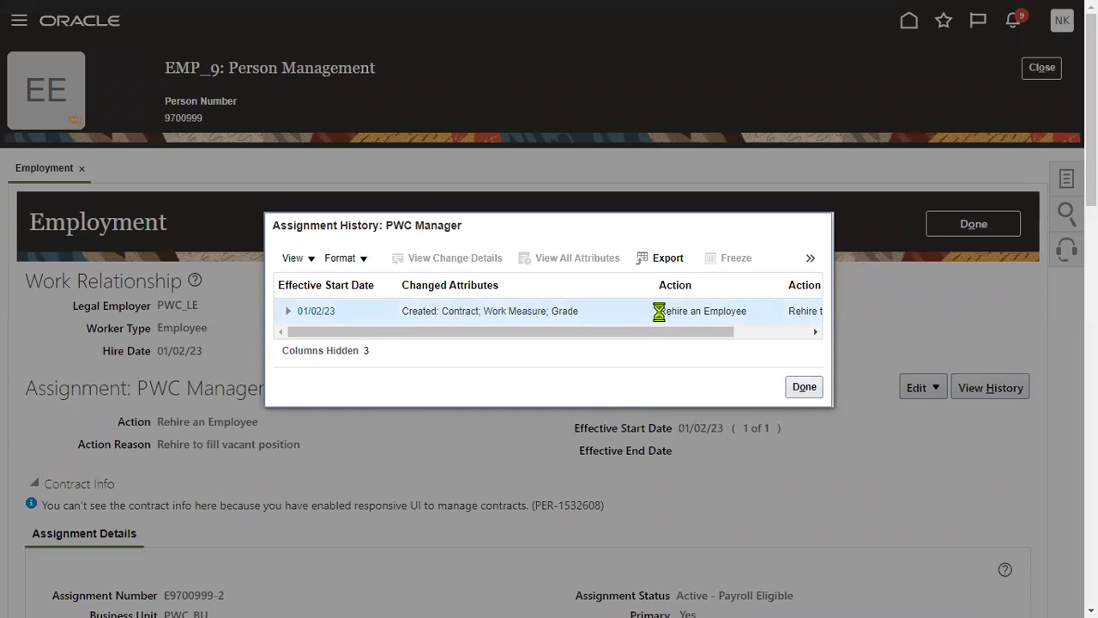
{"action": "left_click_drag", "start_coordinate": [662, 311], "coordinate": [748, 313]}
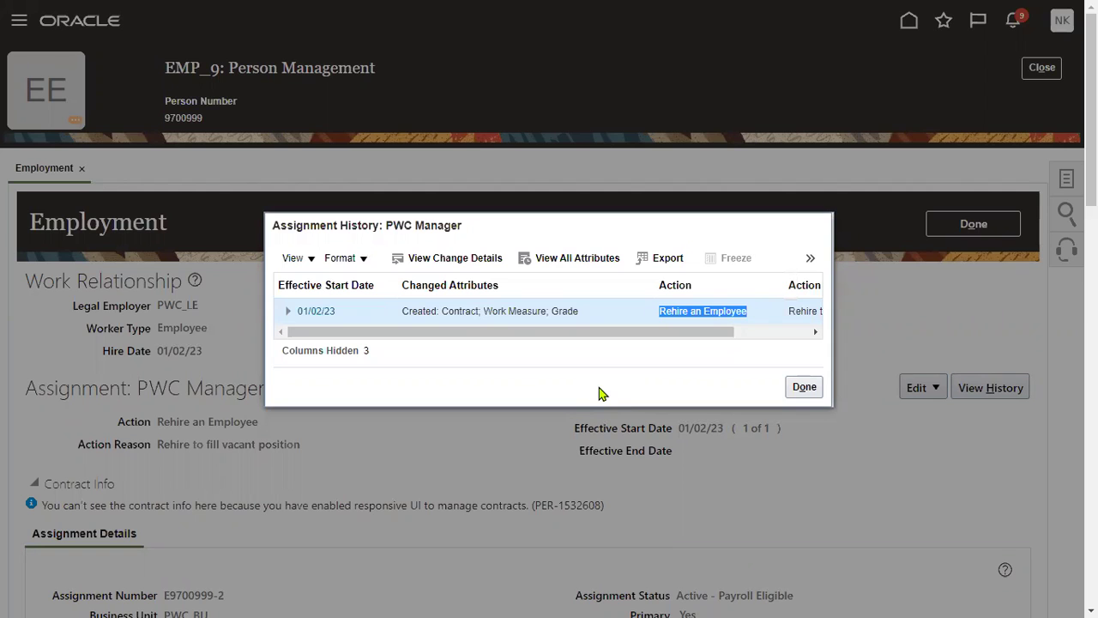
{"action": "left_click", "coordinate": [813, 388]}
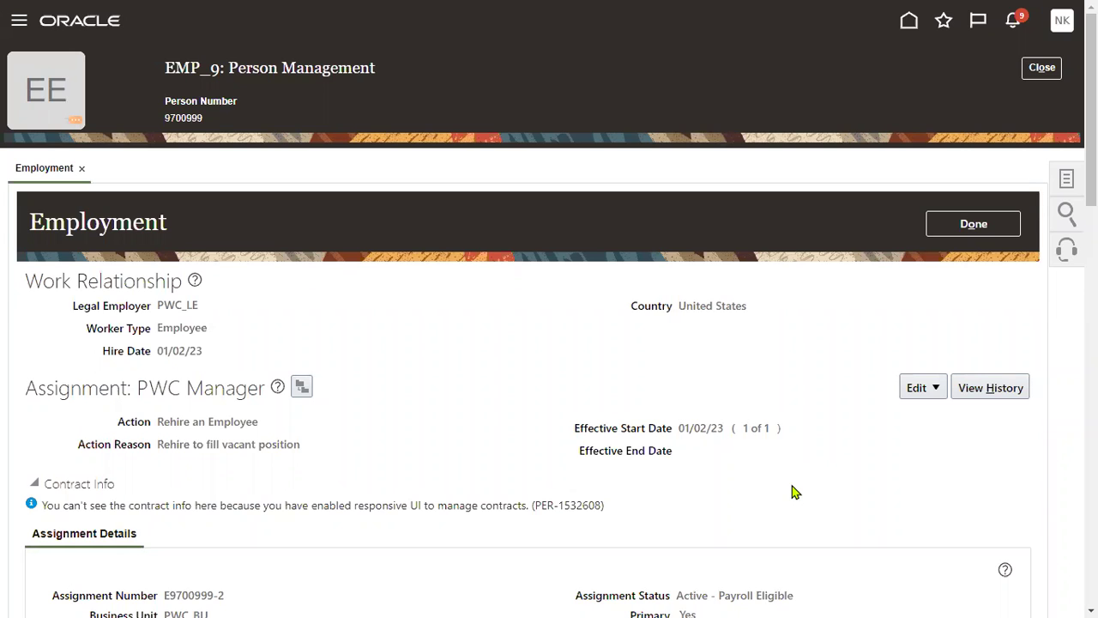
Open EMP_9's User Account details from the Tasks panel and review the user name and Active status.
{"action": "left_click", "coordinate": [1063, 184]}
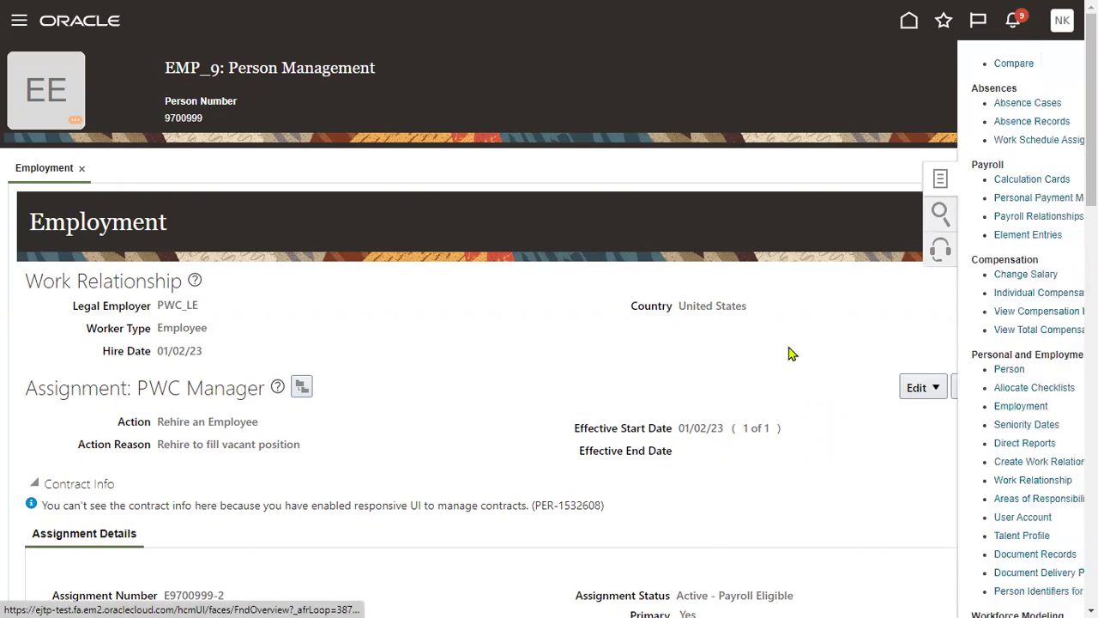
{"action": "left_click", "coordinate": [901, 518]}
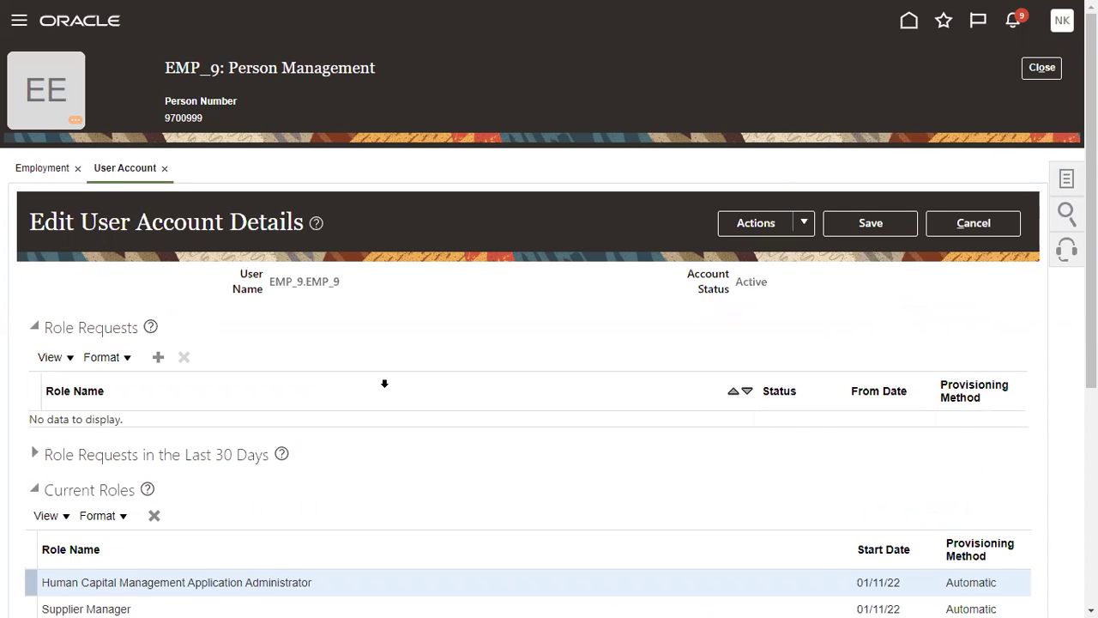
{"action": "left_click_drag", "start_coordinate": [273, 281], "coordinate": [339, 286]}
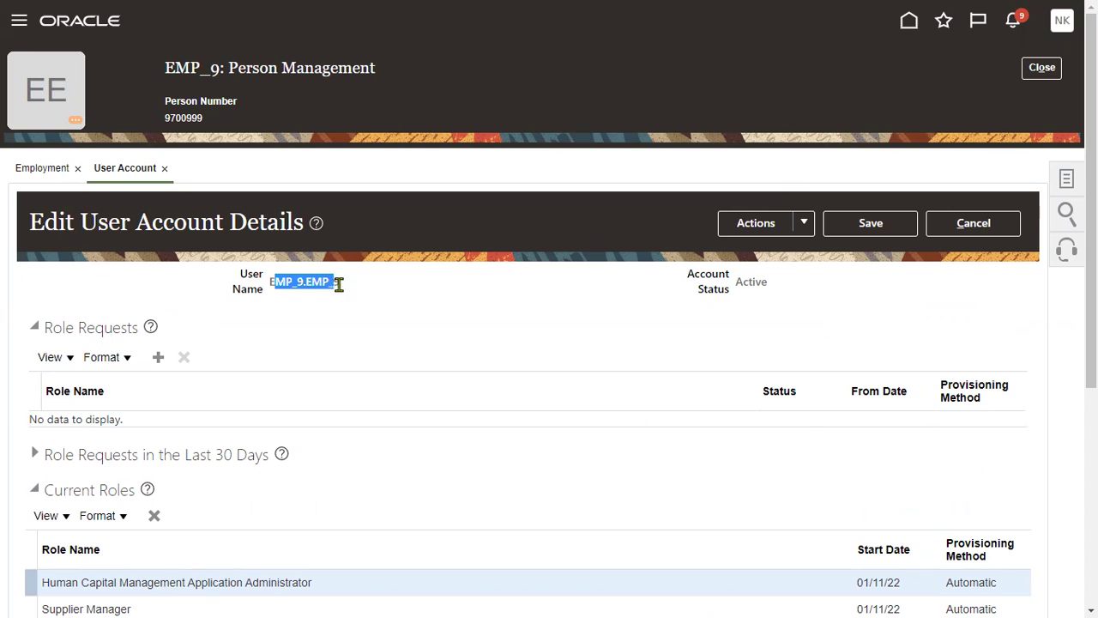
{"action": "left_click_drag", "start_coordinate": [271, 281], "coordinate": [345, 289]}
{"action": "left_click_drag", "start_coordinate": [736, 281], "coordinate": [774, 282]}
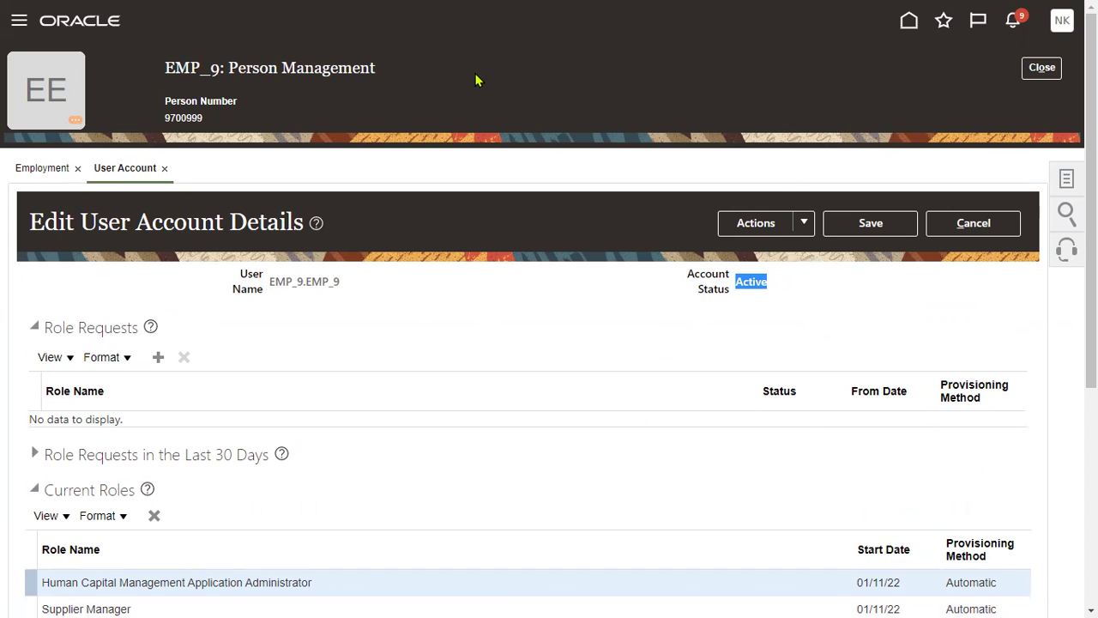